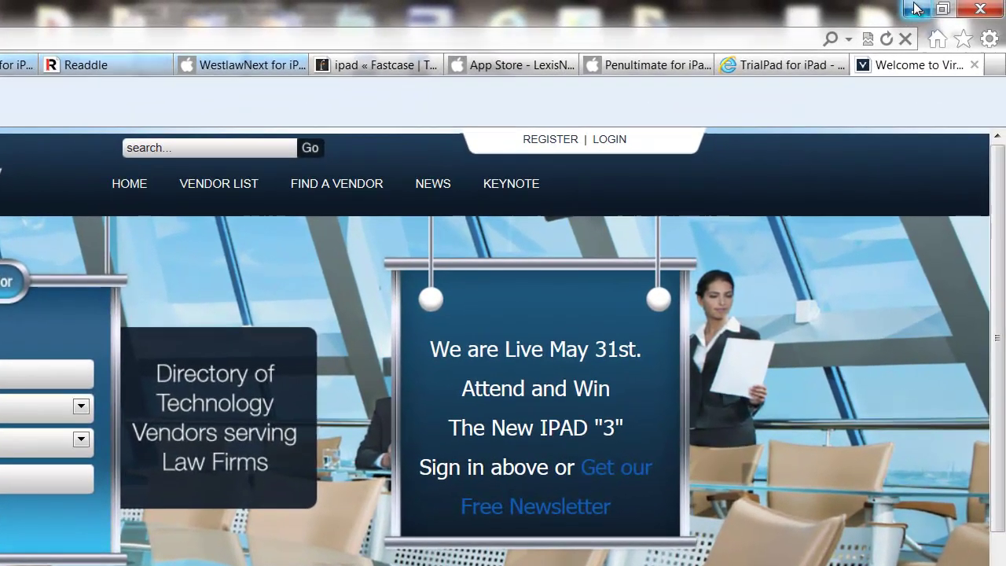
# Step: Switch to the open Excel workbook and enter the title "This is a title for my spreadsheet" in cell A1
pyautogui.click(914, 8)
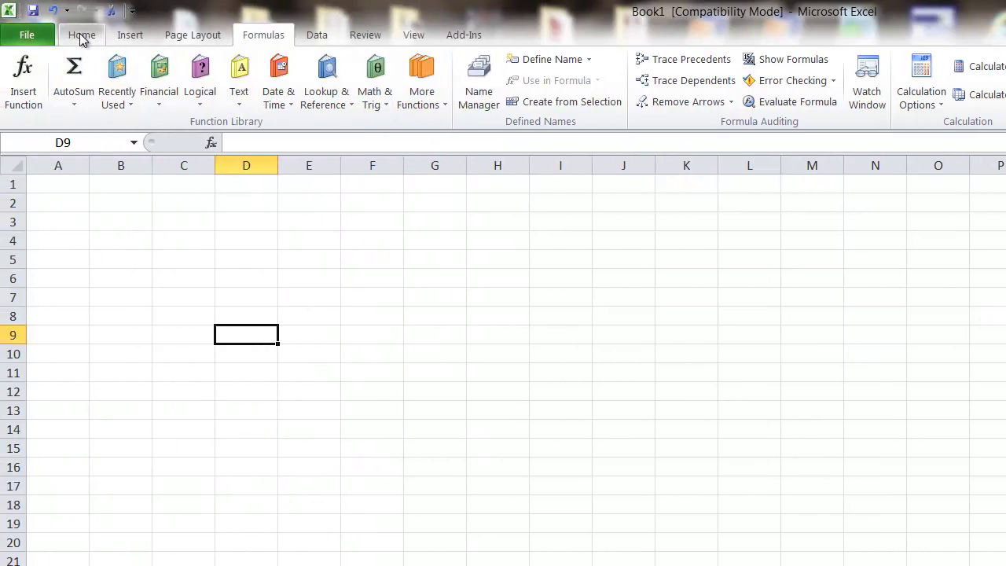
pyautogui.click(82, 36)
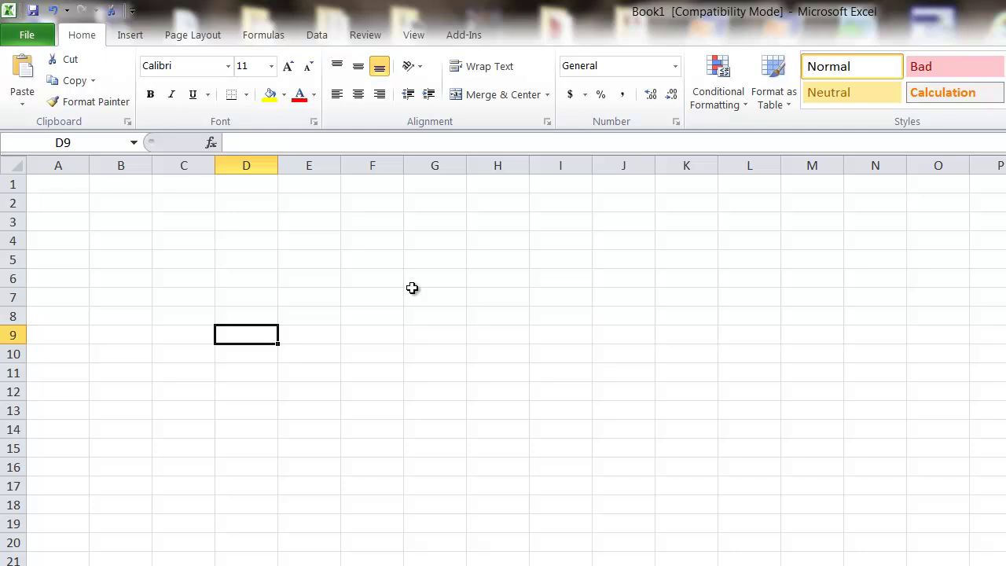
pyautogui.click(65, 188)
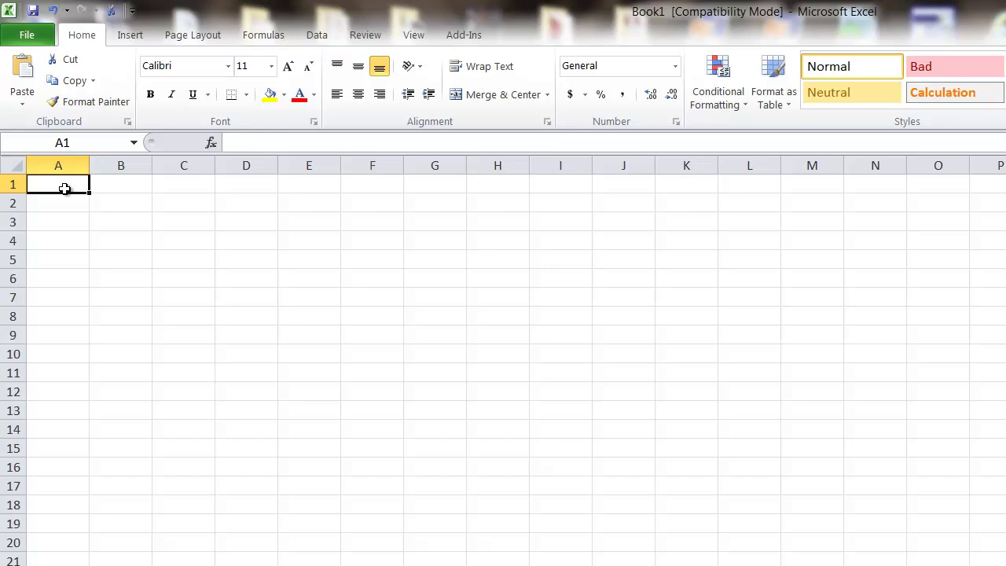
pyautogui.write('This')
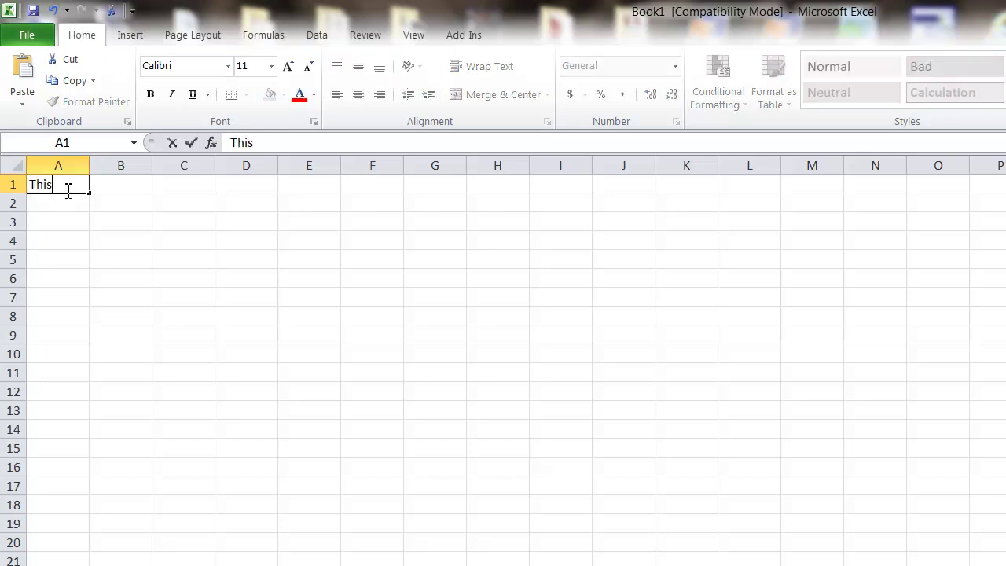
pyautogui.write(' is a title for ma')
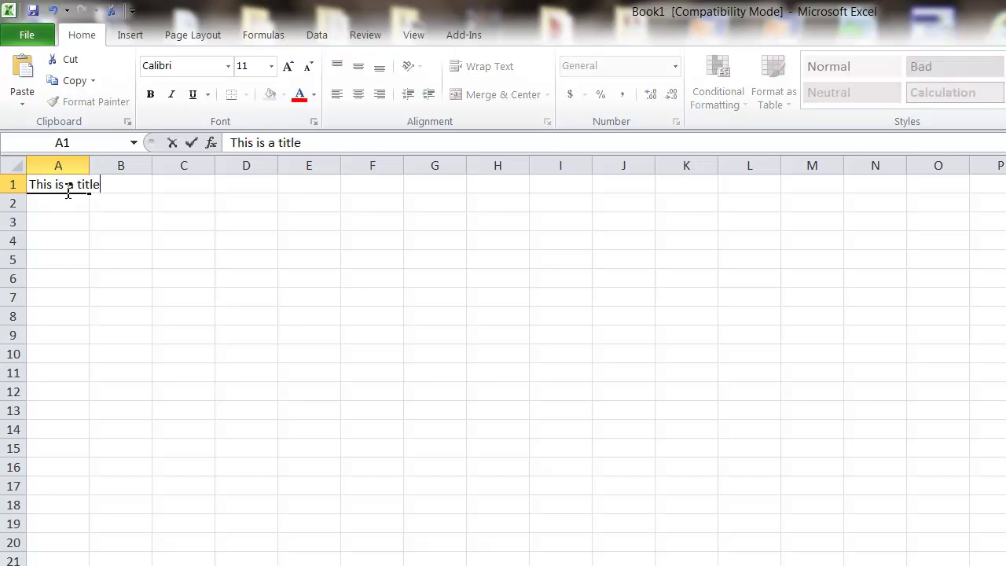
pyautogui.press('BackSpace')
pyautogui.write('y spreadsheet')
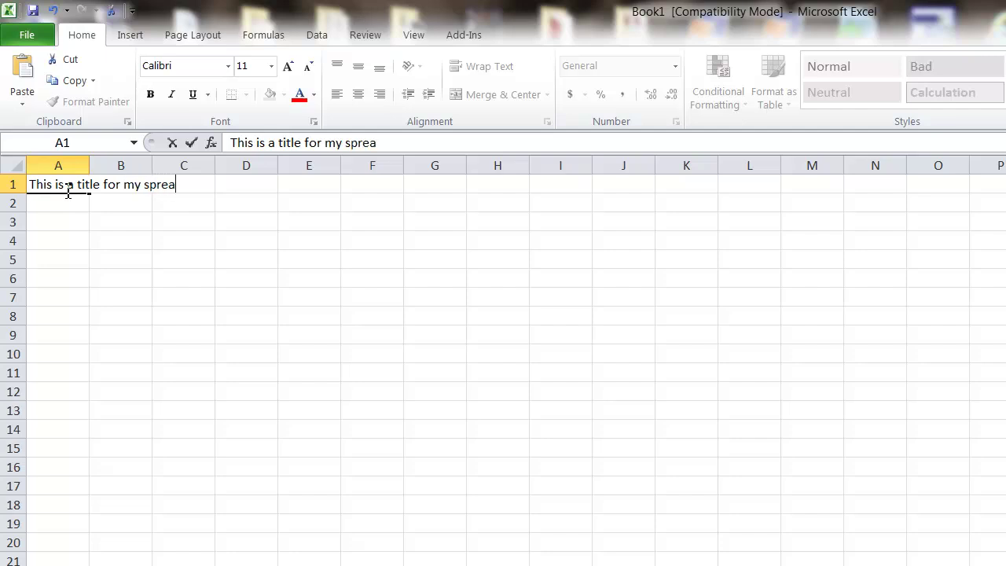
pyautogui.click(203, 297)
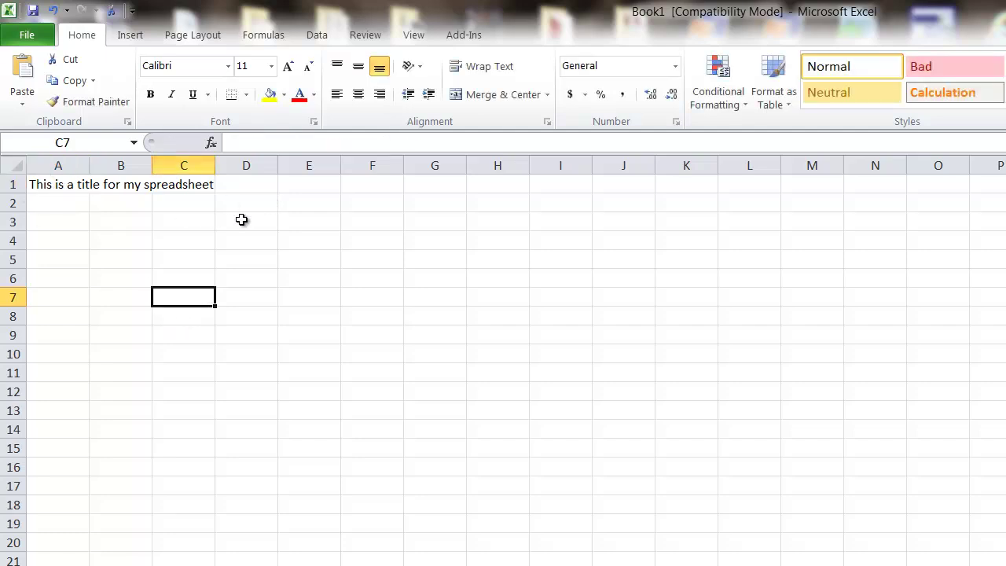
# Step: Turn on text wrapping in the cell format of title cell A1
pyautogui.click(201, 184)
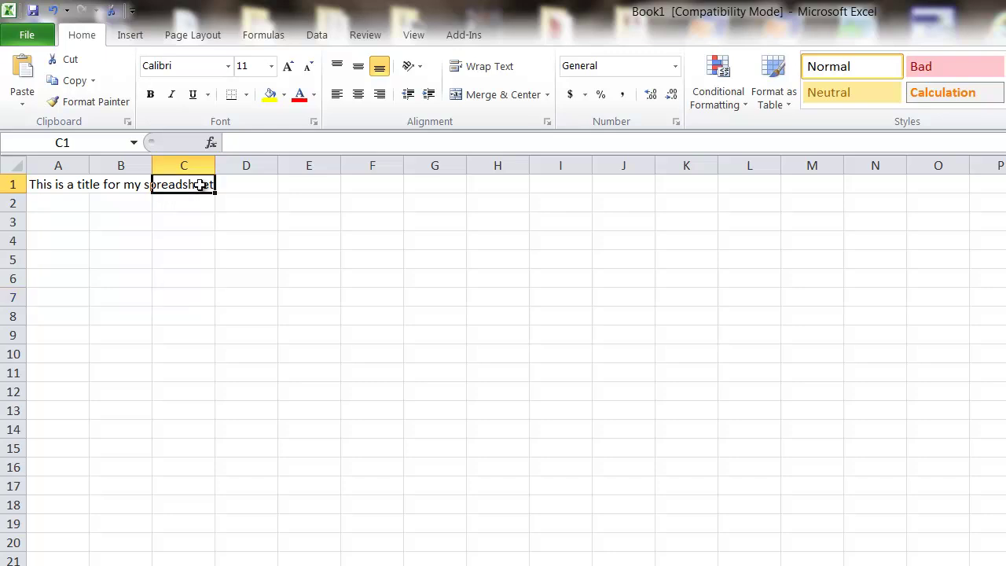
pyautogui.click(135, 186)
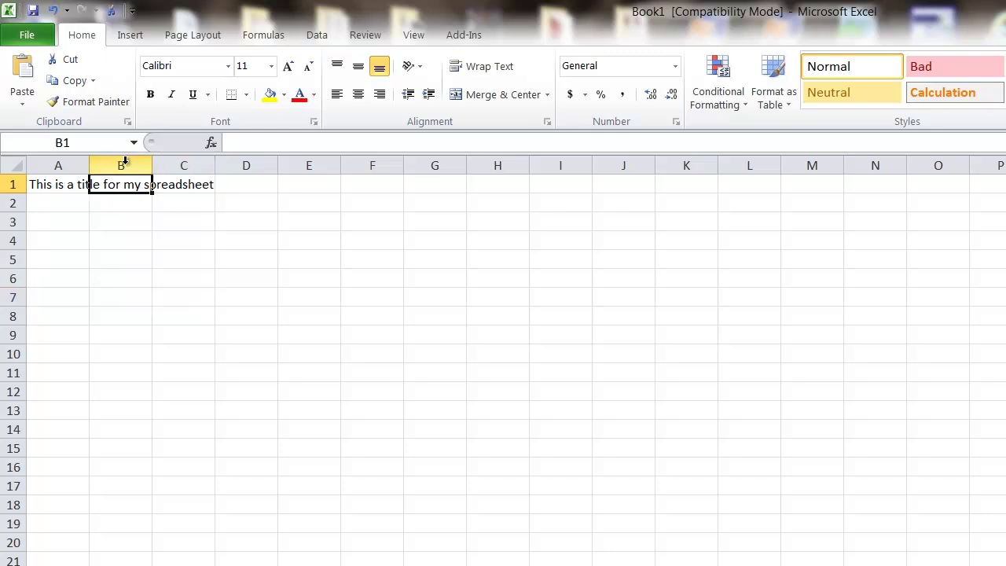
pyautogui.click(59, 185)
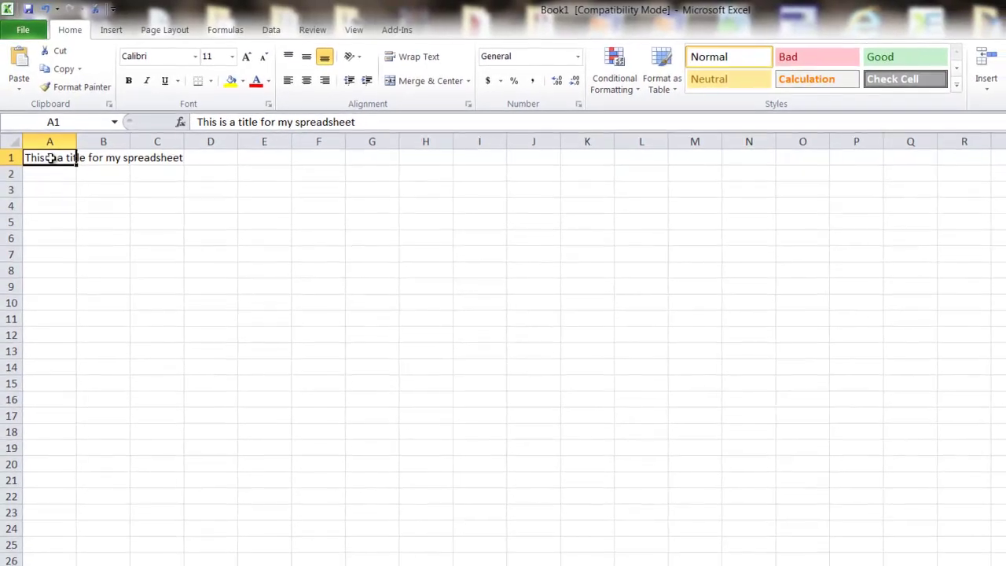
pyautogui.rightClick(59, 184)
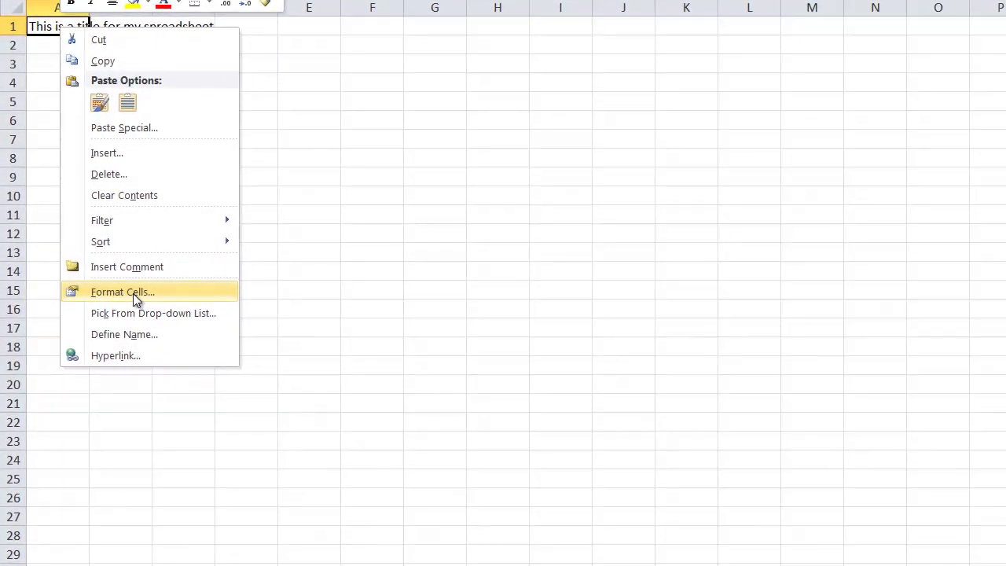
pyautogui.click(133, 293)
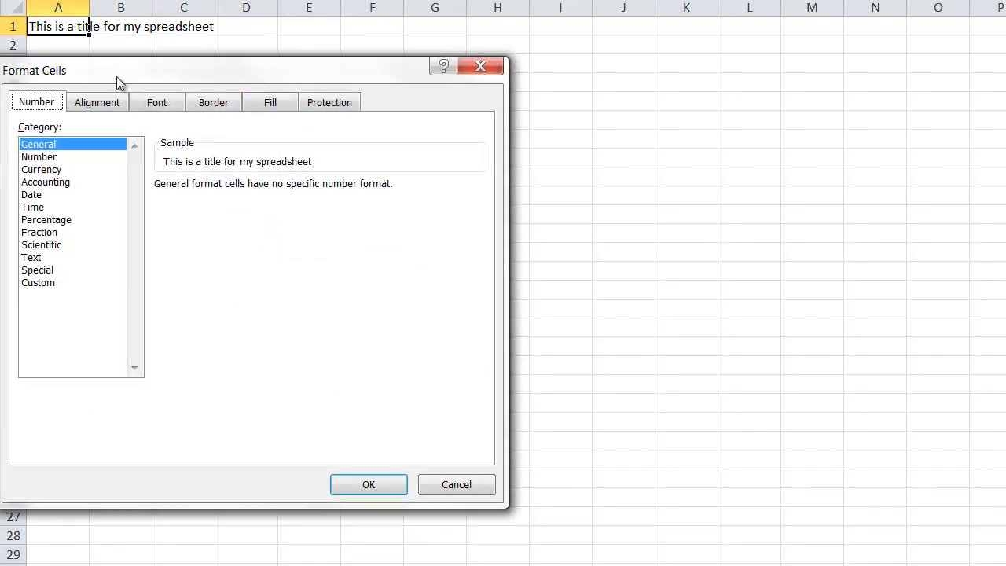
pyautogui.click(103, 104)
pyautogui.click(73, 277)
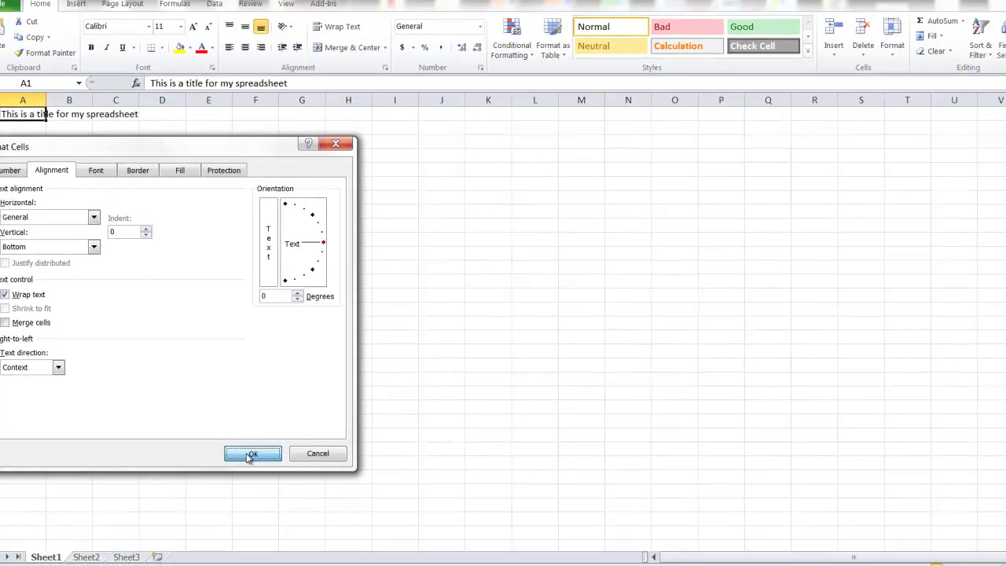
pyautogui.click(368, 484)
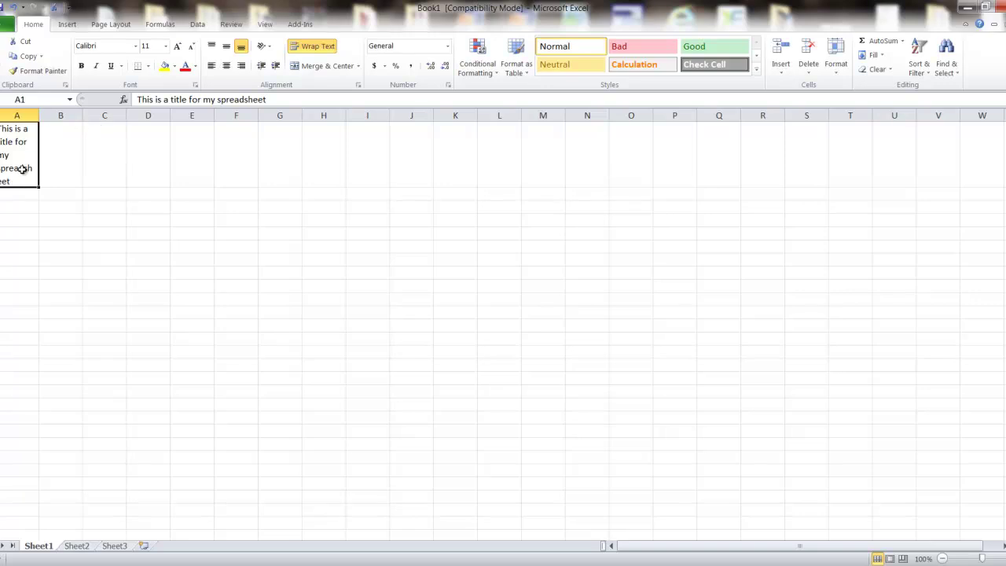
# Step: Merge and center the title across cells A1 to J1 and make it bold
pyautogui.moveTo(22, 169); pyautogui.dragTo(409, 159)
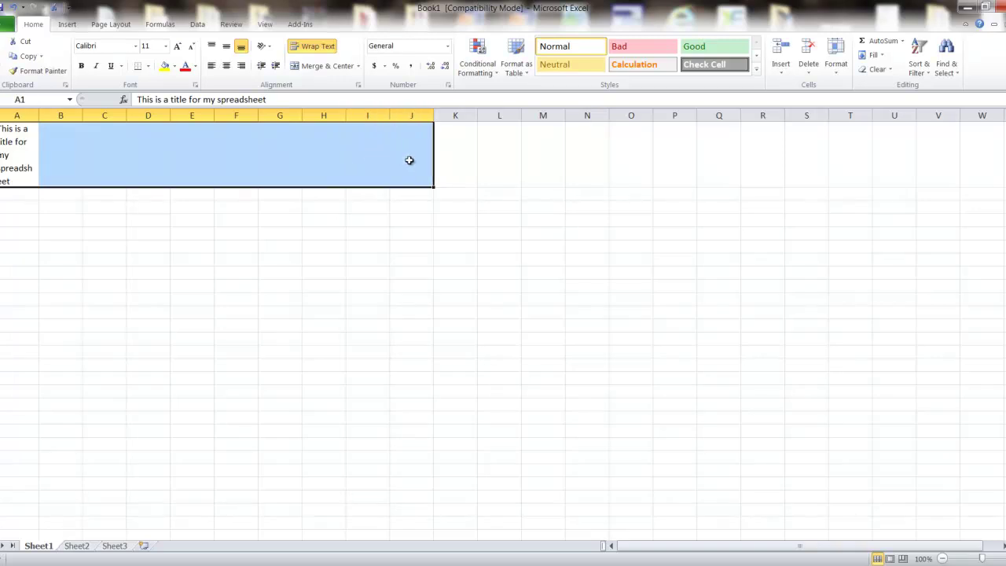
pyautogui.click(317, 68)
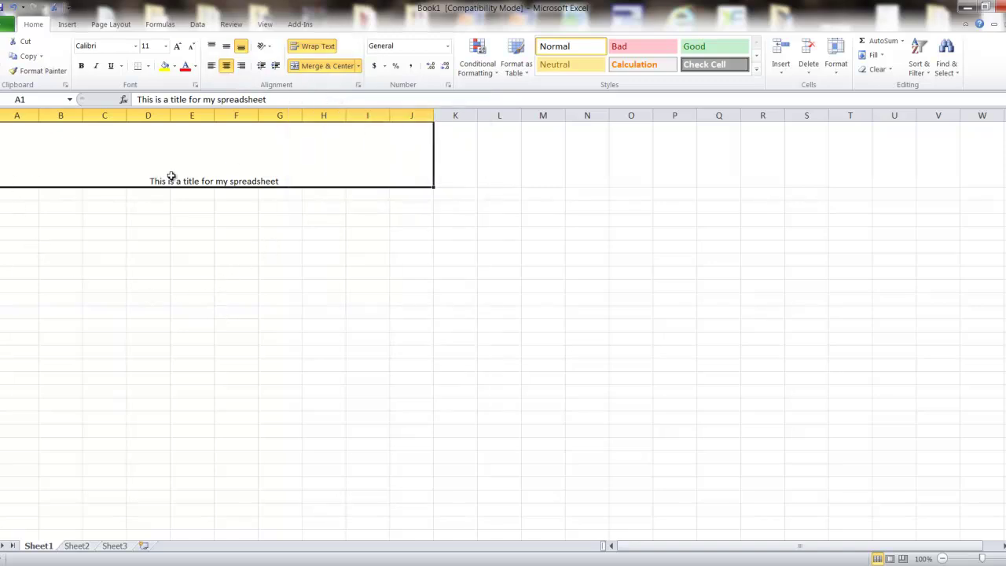
pyautogui.click(81, 66)
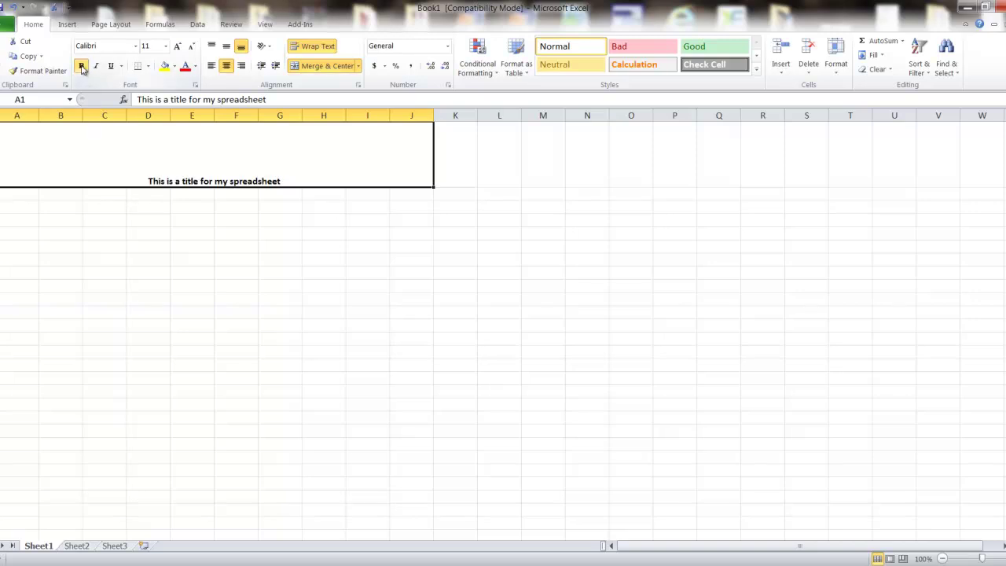
# Step: Set the title's font size to 28 and reduce the height of row 1 to fit the text closely
pyautogui.click(165, 45)
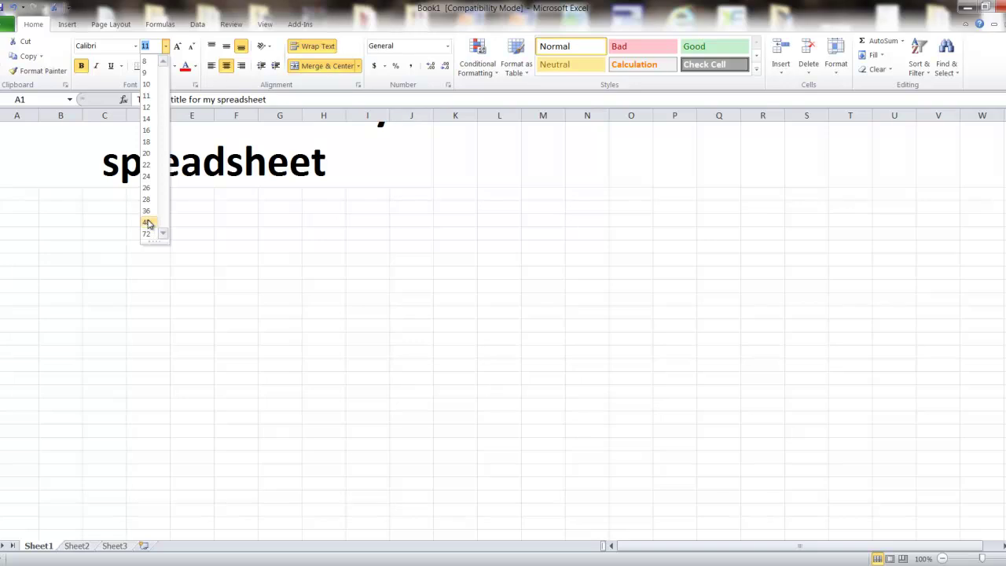
pyautogui.click(147, 201)
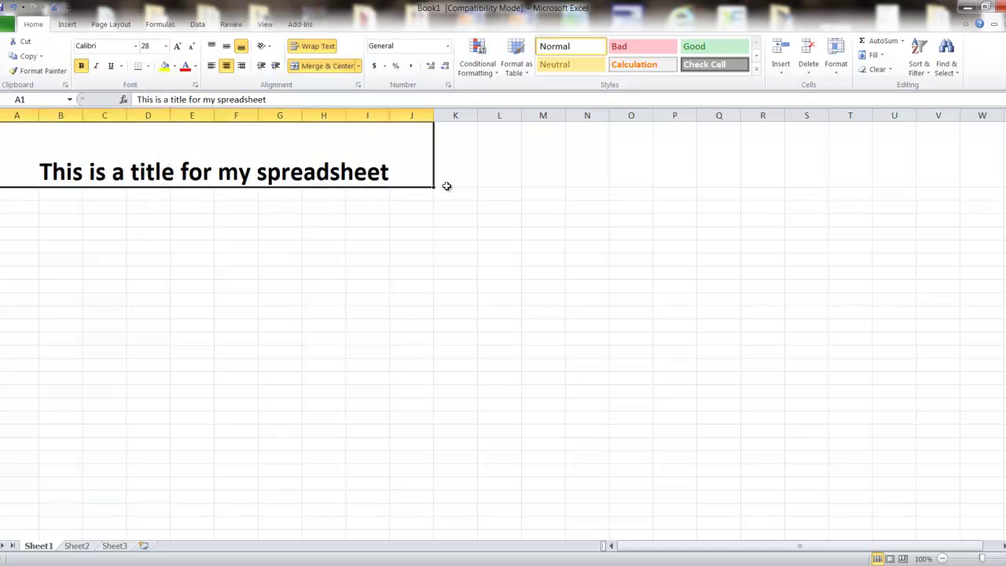
pyautogui.moveTo(2, 187); pyautogui.dragTo(1, 159)
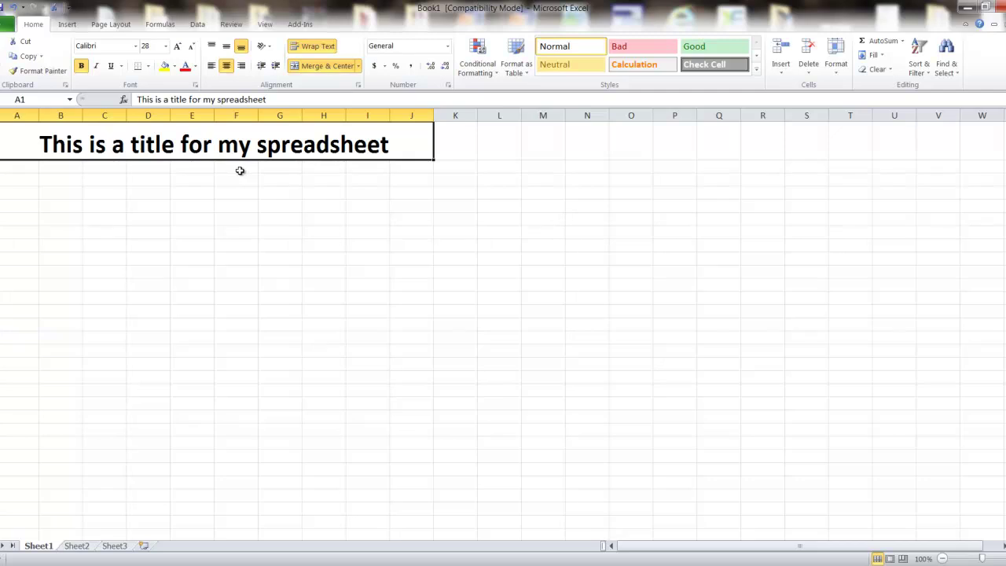
pyautogui.click(393, 192)
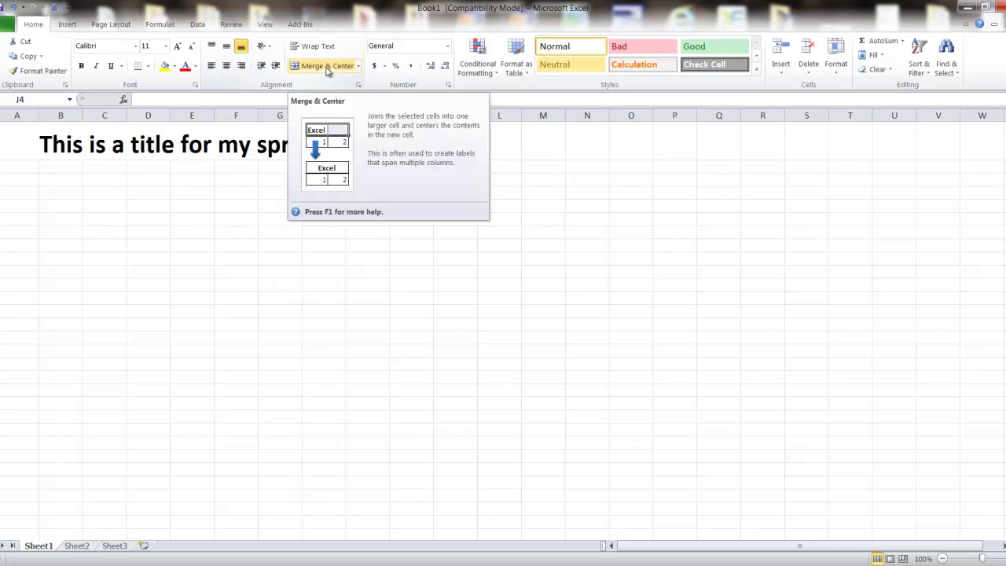
pyautogui.click(166, 244)
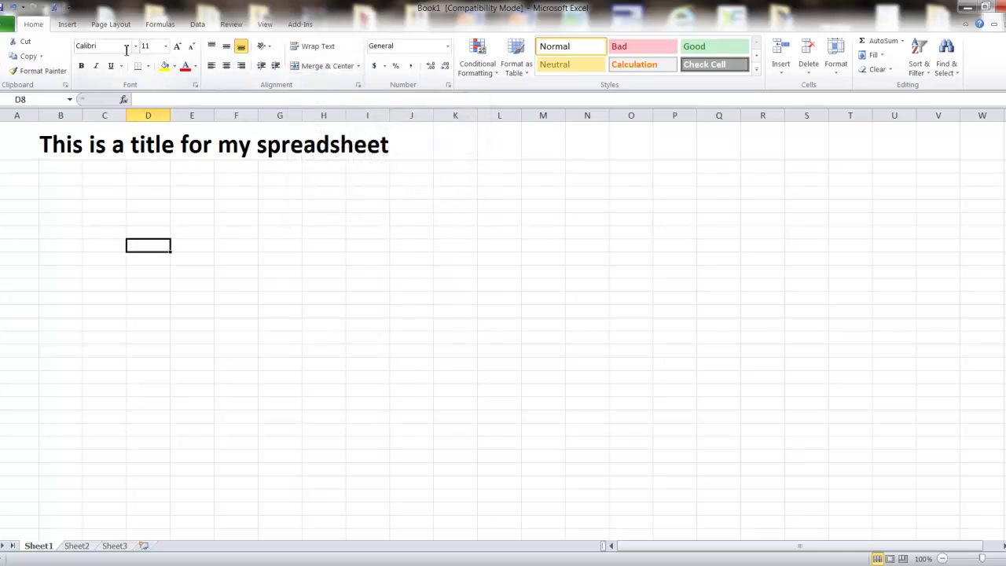
pyautogui.click(79, 142)
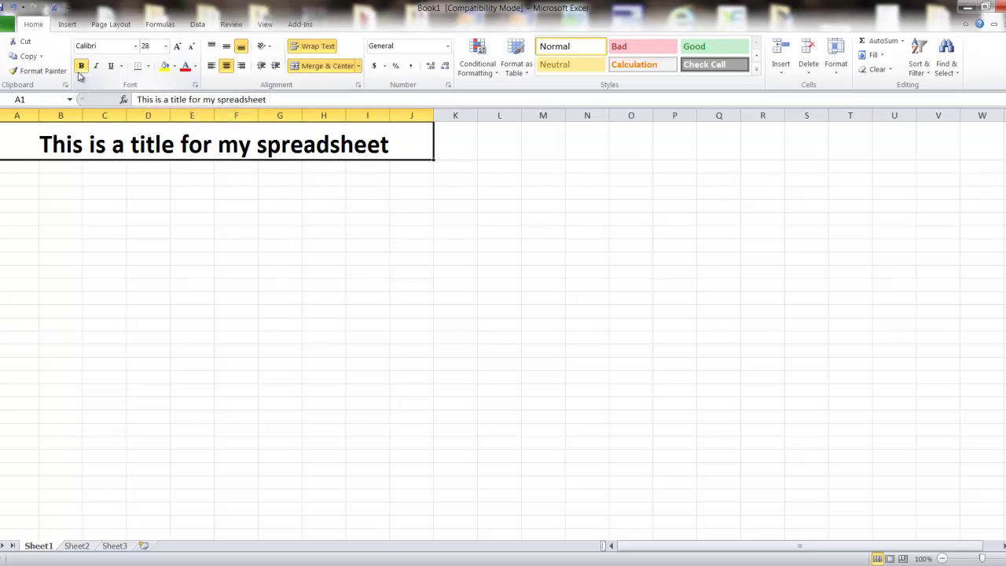
pyautogui.click(73, 206)
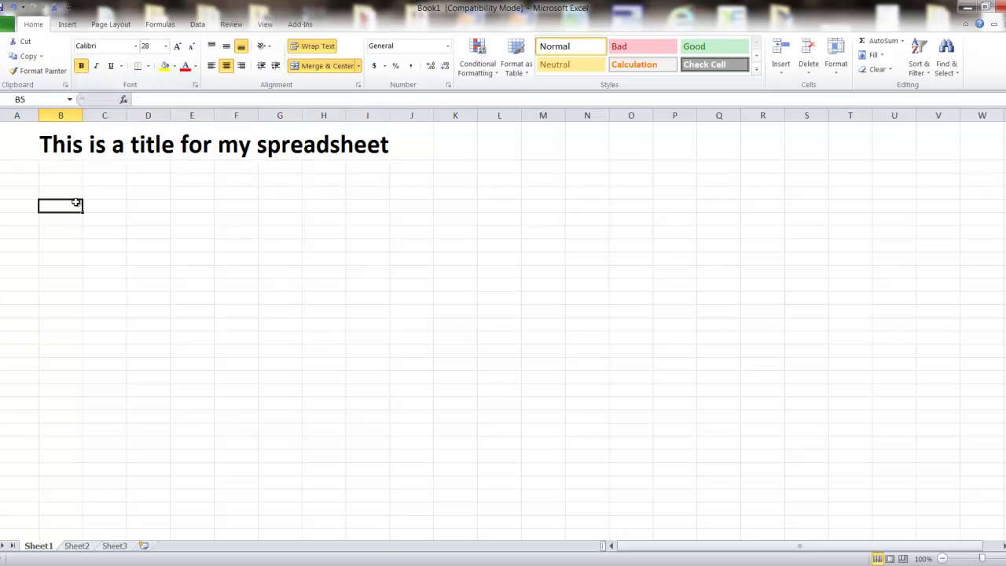
# Step: Enter "First Data" as a heading in cell A2
pyautogui.click(19, 167)
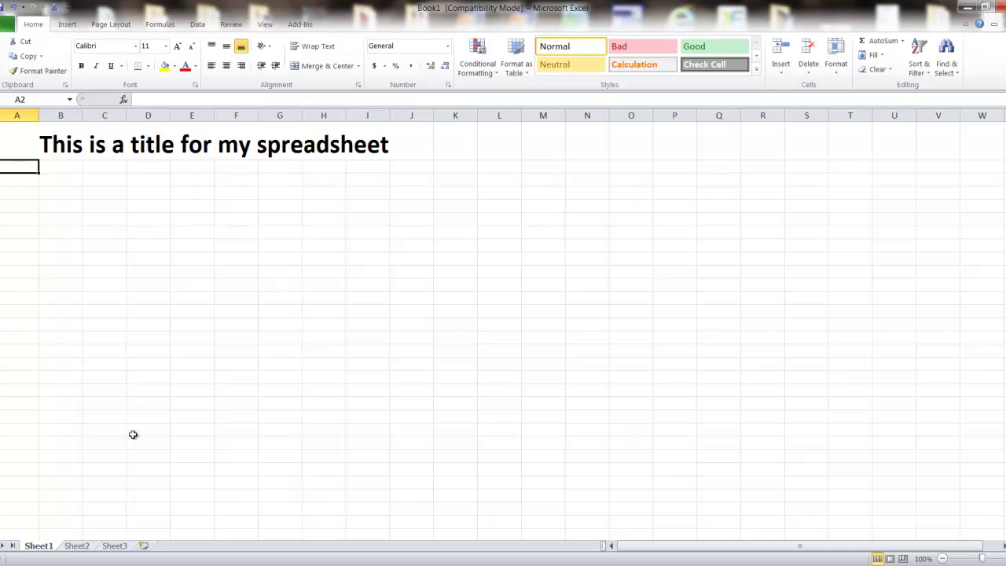
pyautogui.write('Fir')
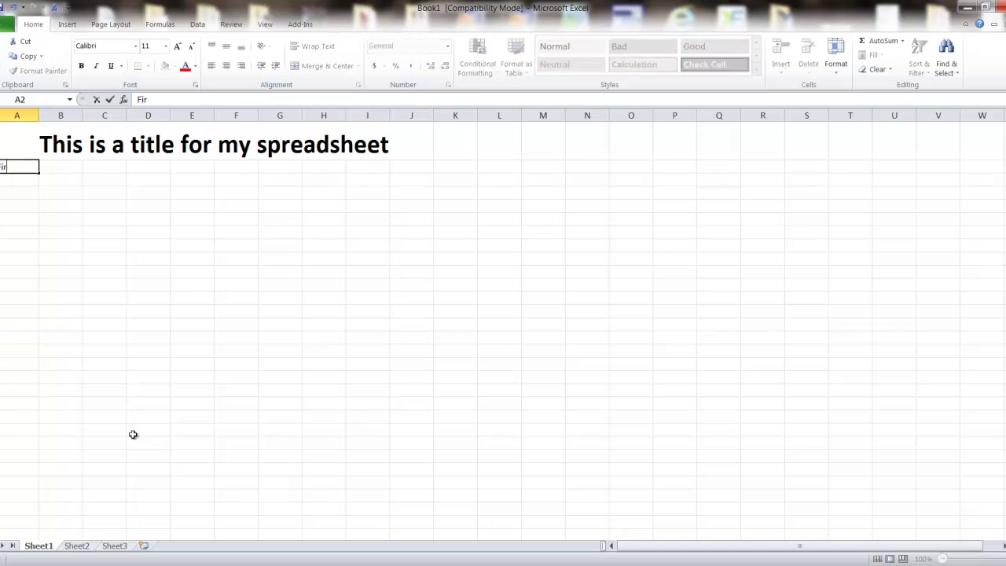
pyautogui.write('st Data')
pyautogui.write('Sec')
pyautogui.press('BackSpace')
pyautogui.press('BackSpace')
# Step: Replace the content of cell A2 with the column heading "Title1" and enter "Title2" in cell B2
pyautogui.click(22, 167)
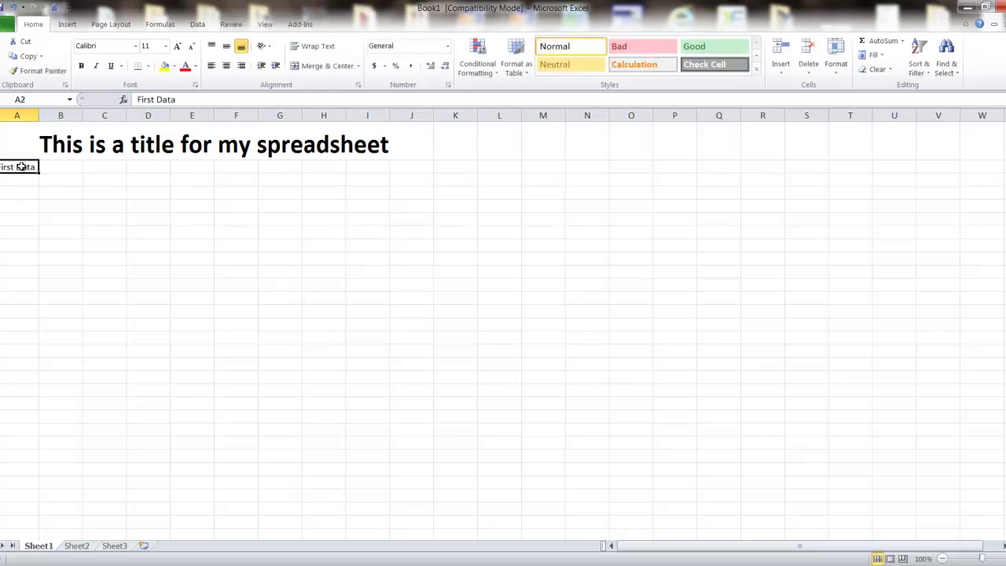
pyautogui.write('T')
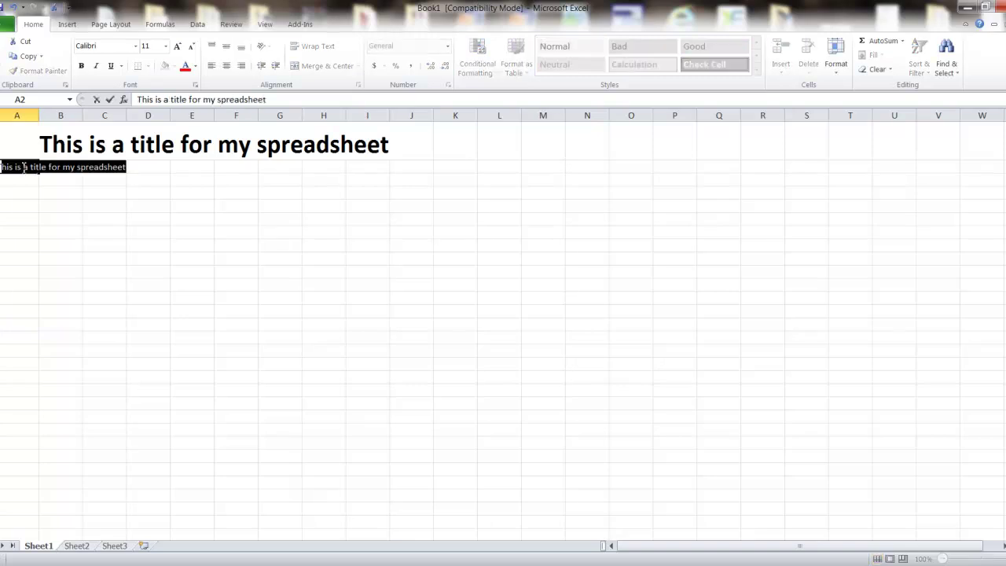
pyautogui.write('itle1')
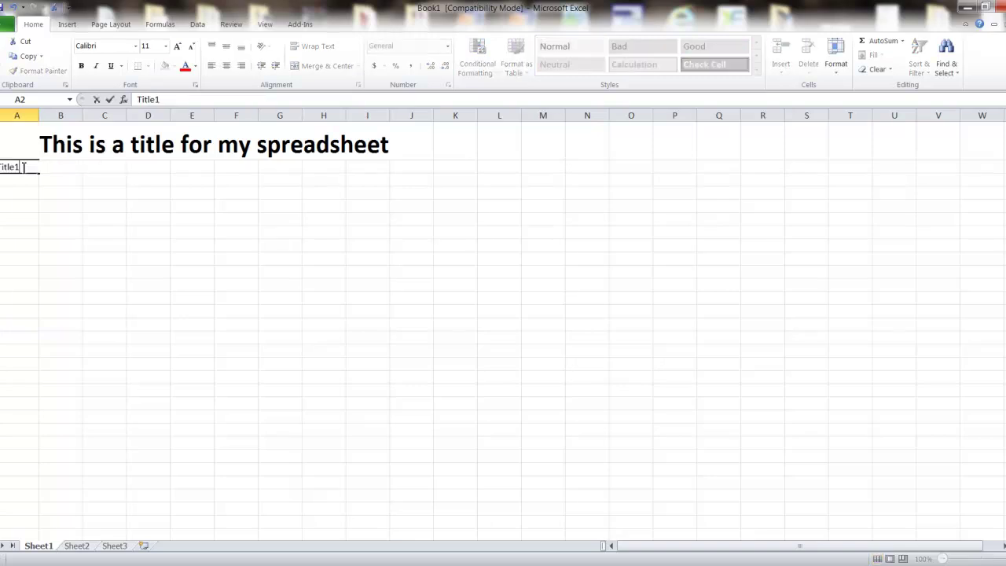
pyautogui.click(68, 200)
pyautogui.click(65, 169)
pyautogui.write('Titl')
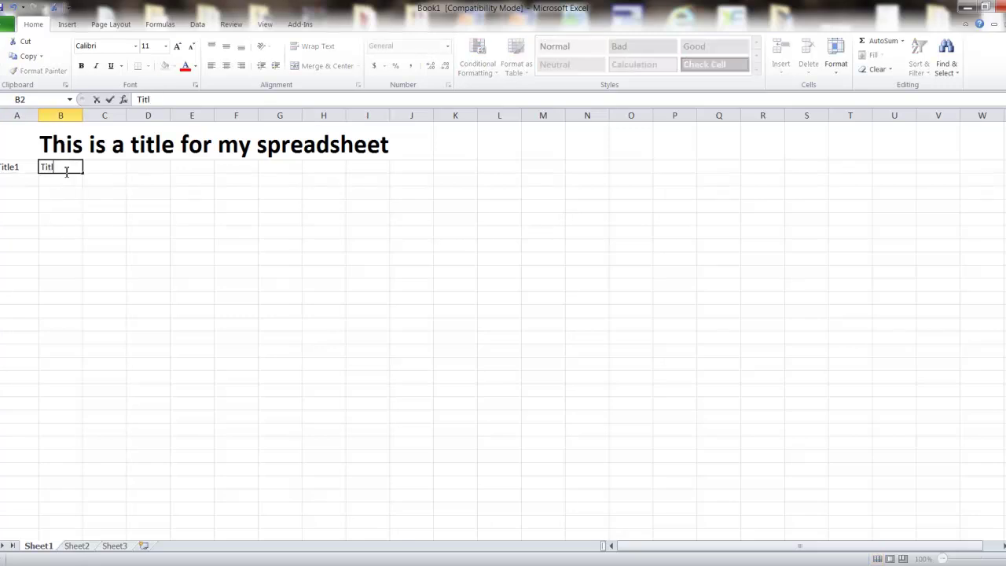
pyautogui.write('e2')
# Step: Enter the third column heading "Title3" in cell C2
pyautogui.click(118, 167)
pyautogui.write('Titl')
pyautogui.press('BackSpace')
pyautogui.press('BackSpace')
pyautogui.press('BackSpace')
pyautogui.write('itle')
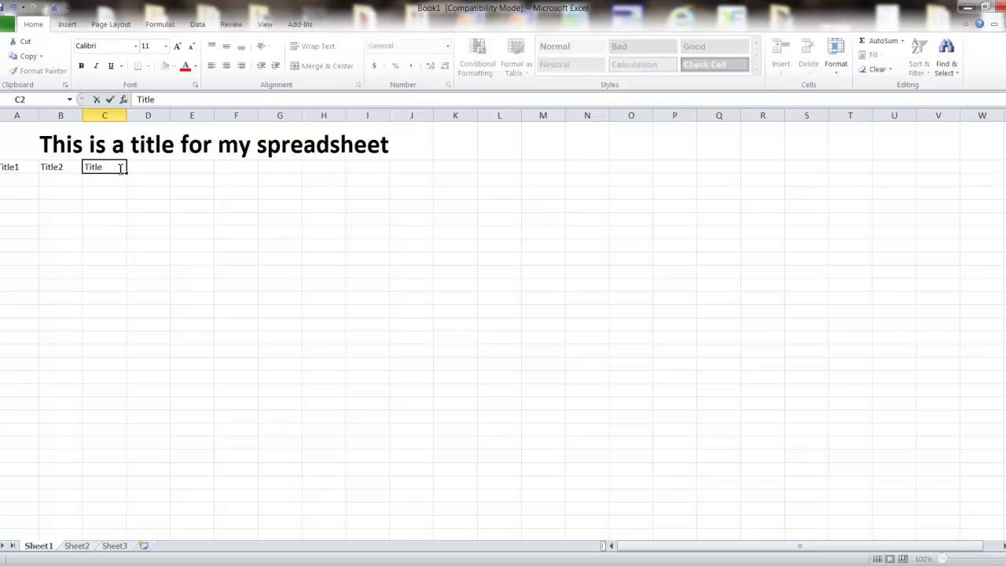
pyautogui.write('3')
pyautogui.click(150, 167)
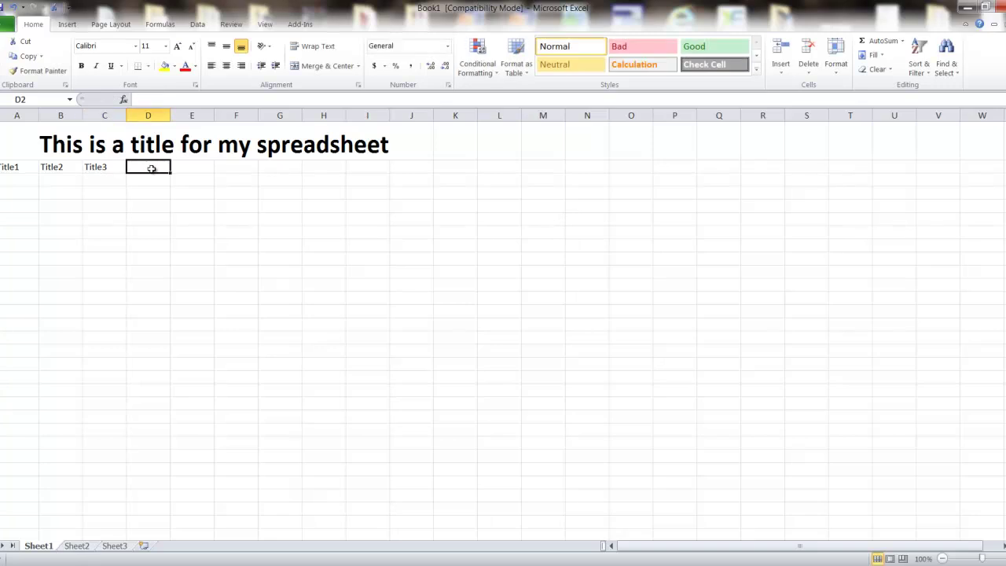
# Step: Make the whole heading row 2 bold and center its text horizontally
pyautogui.click(2, 166)
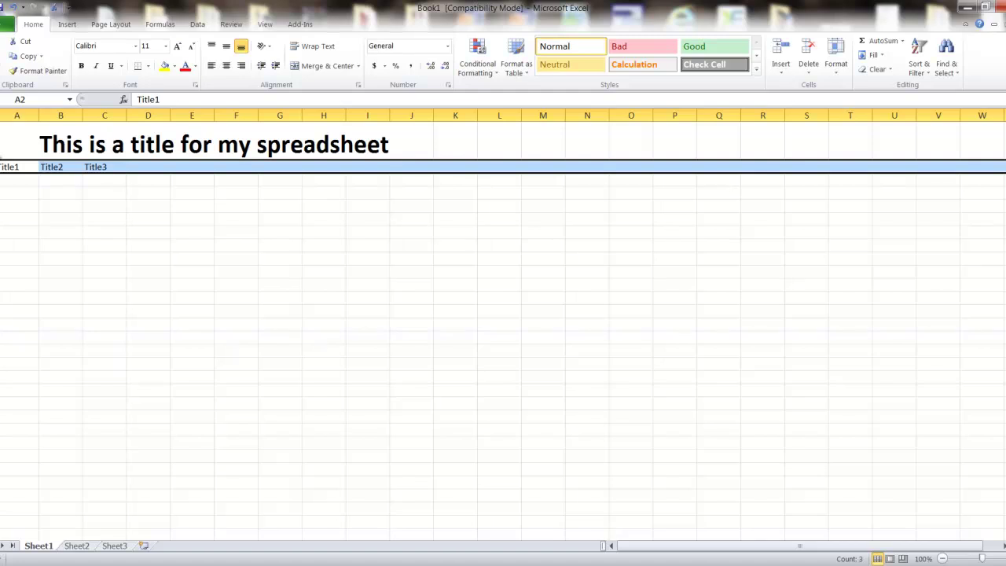
pyautogui.click(81, 65)
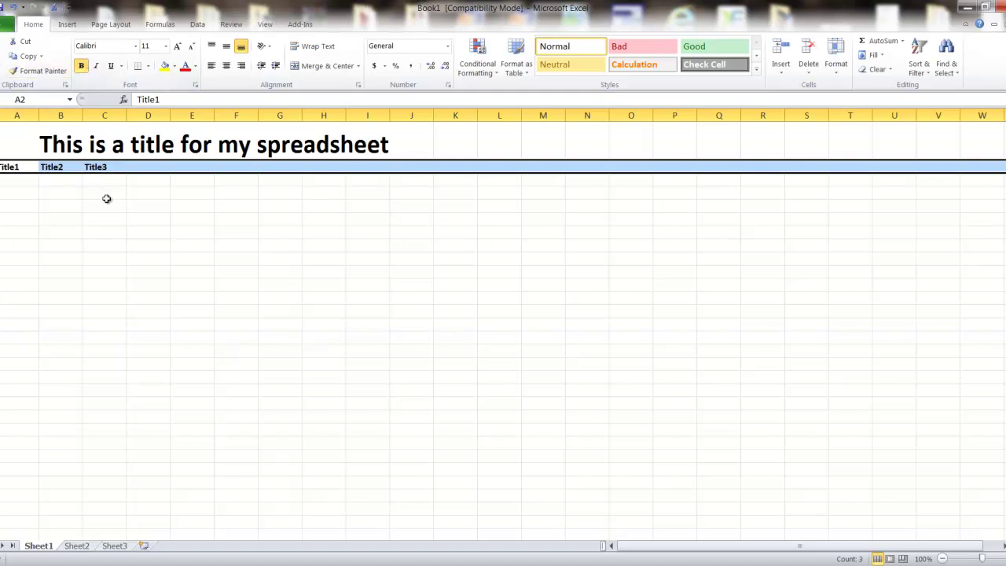
pyautogui.click(226, 67)
pyautogui.click(205, 219)
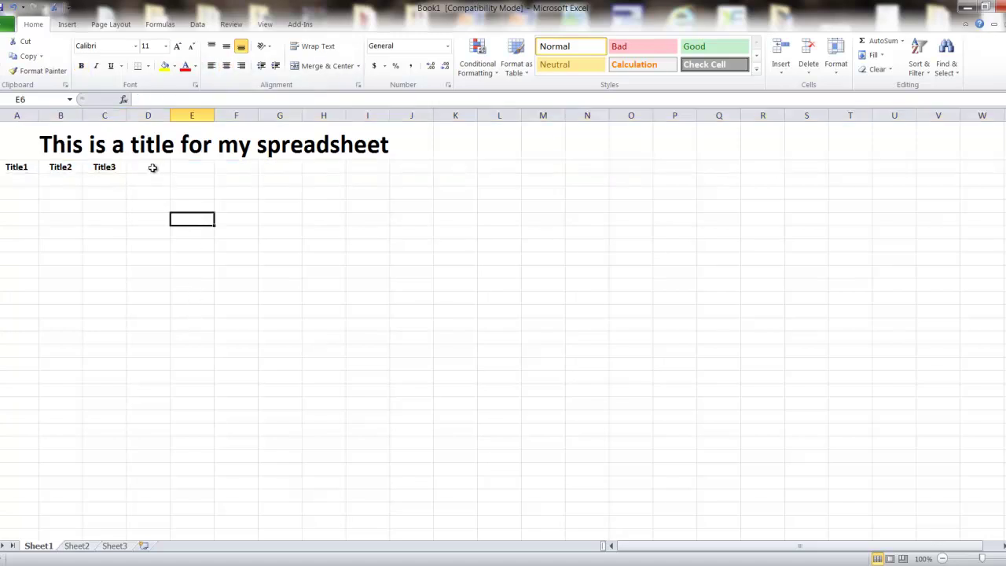
# Step: Widen columns B and C, and enter "Miami" in cell A3 and "Fort Lauderdale" in cell A4
pyautogui.moveTo(127, 115); pyautogui.dragTo(92, 115)
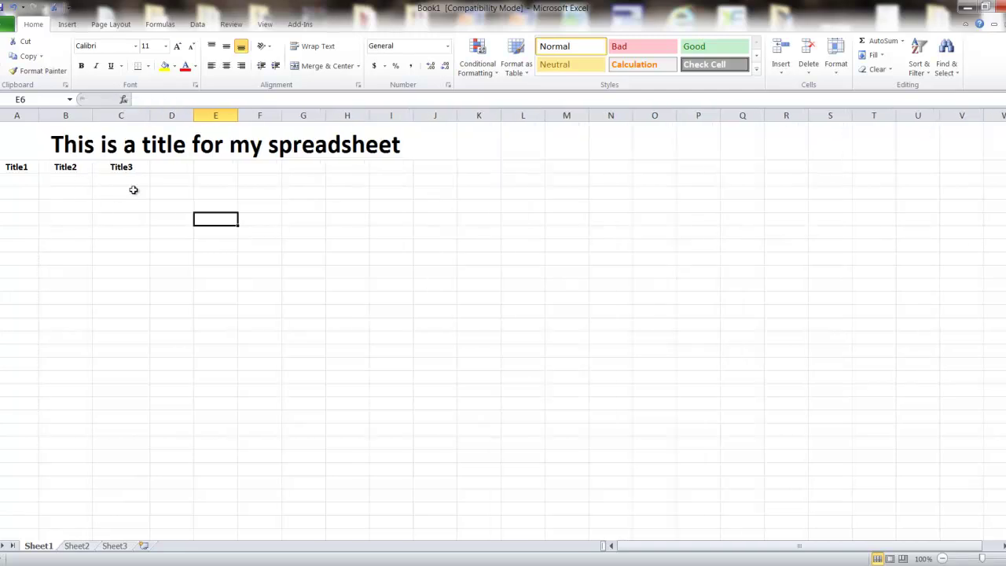
pyautogui.click(19, 179)
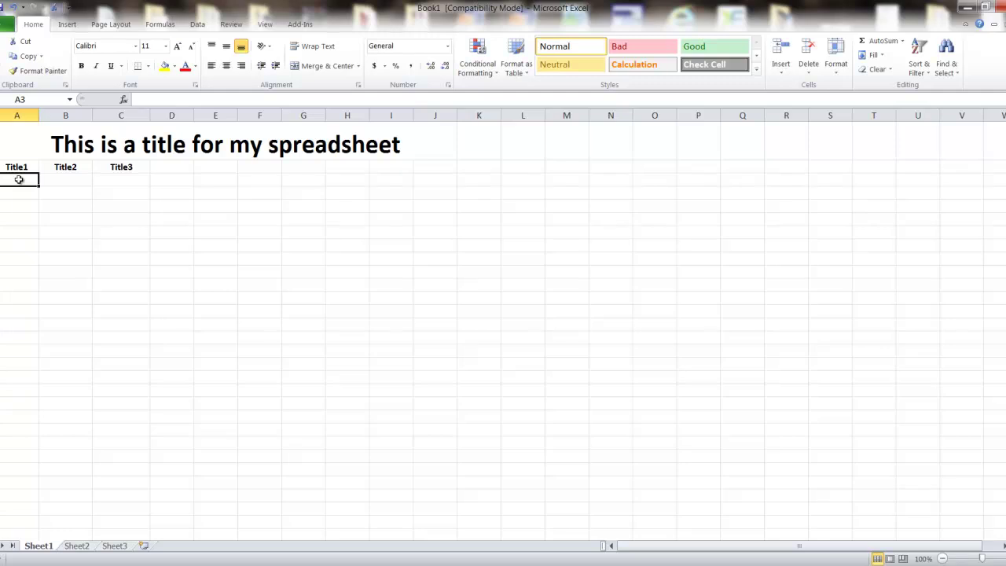
pyautogui.write('Miami')
pyautogui.click(14, 194)
pyautogui.write('Fort')
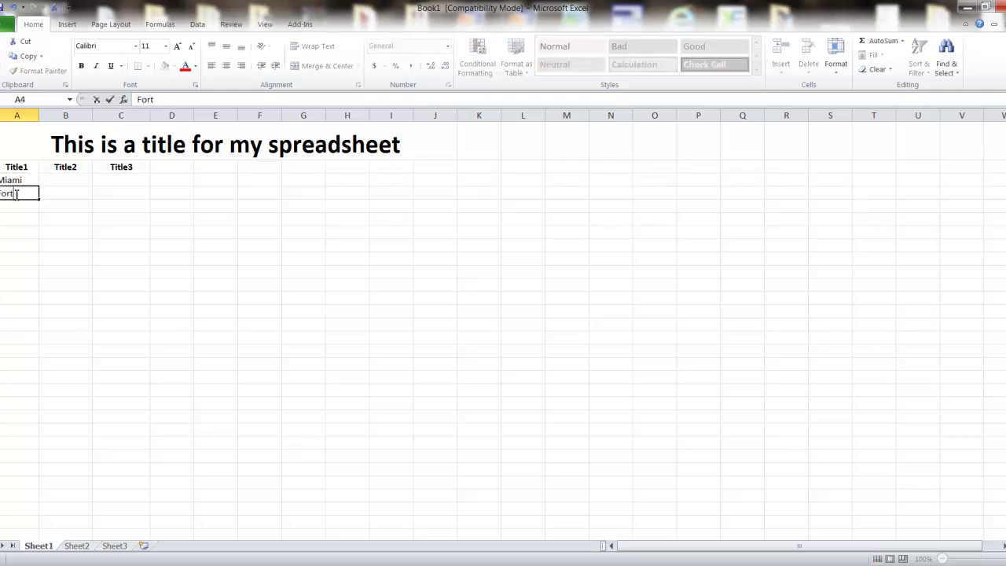
pyautogui.write(' Lauderdale')
pyautogui.click(87, 222)
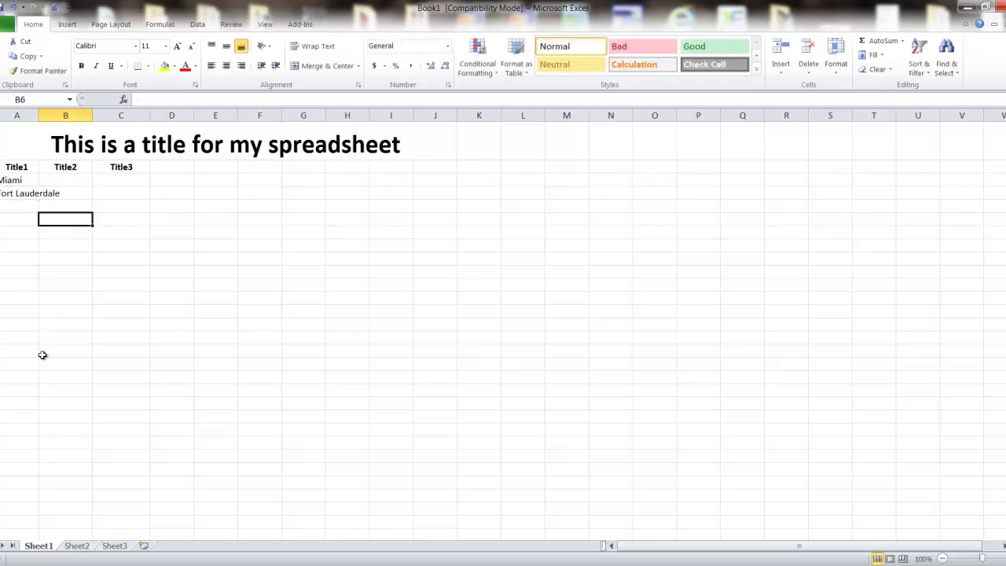
# Step: Replace the heading in cell A2 with "Cities" and fit column A's width to its longest entry
pyautogui.click(19, 169)
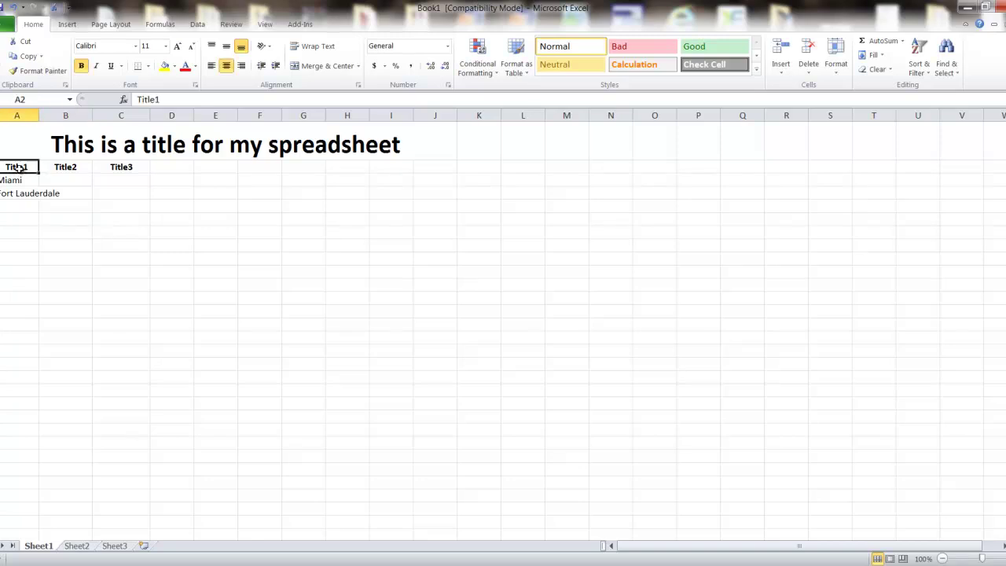
pyautogui.write('Cities')
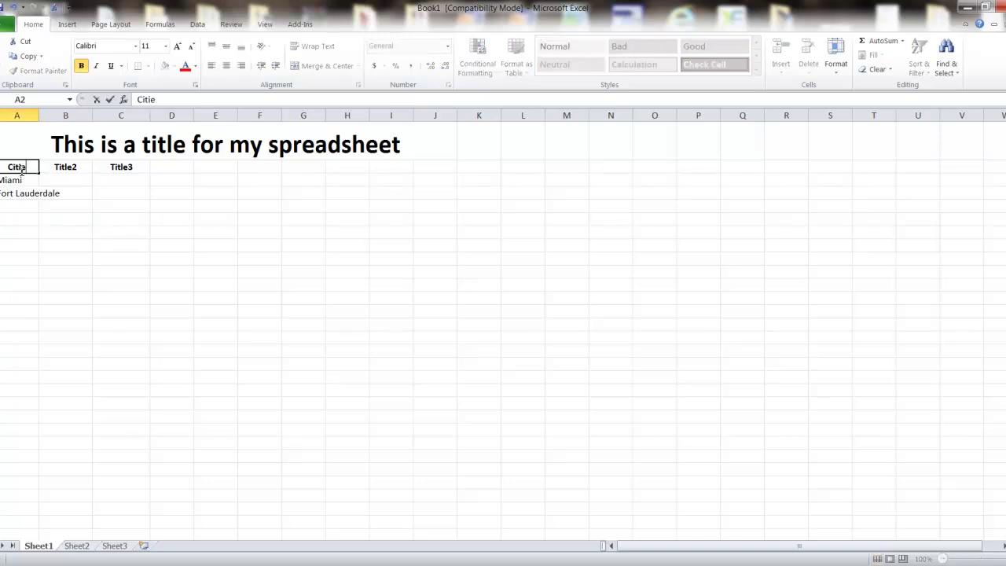
pyautogui.click(96, 281)
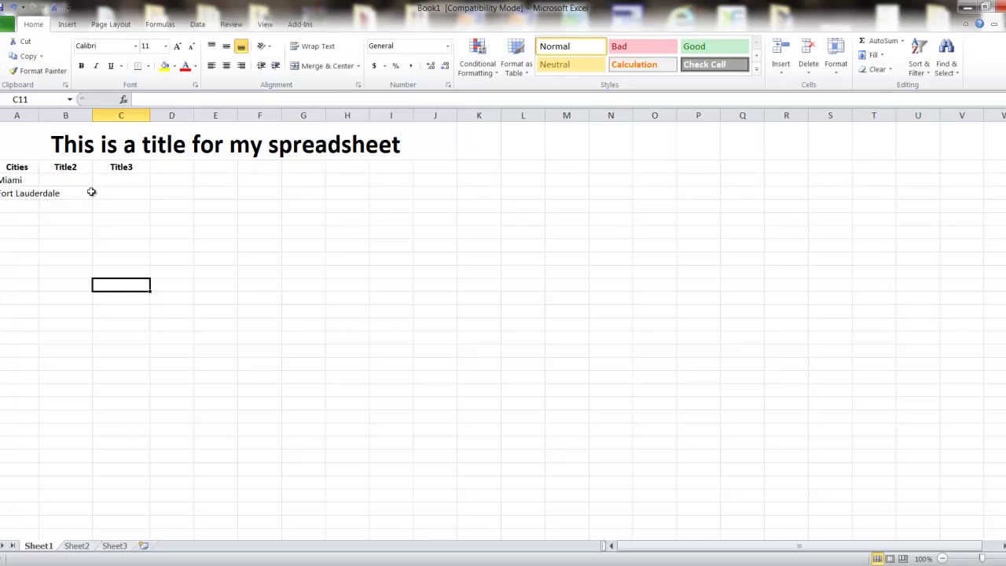
pyautogui.doubleClick(40, 116)
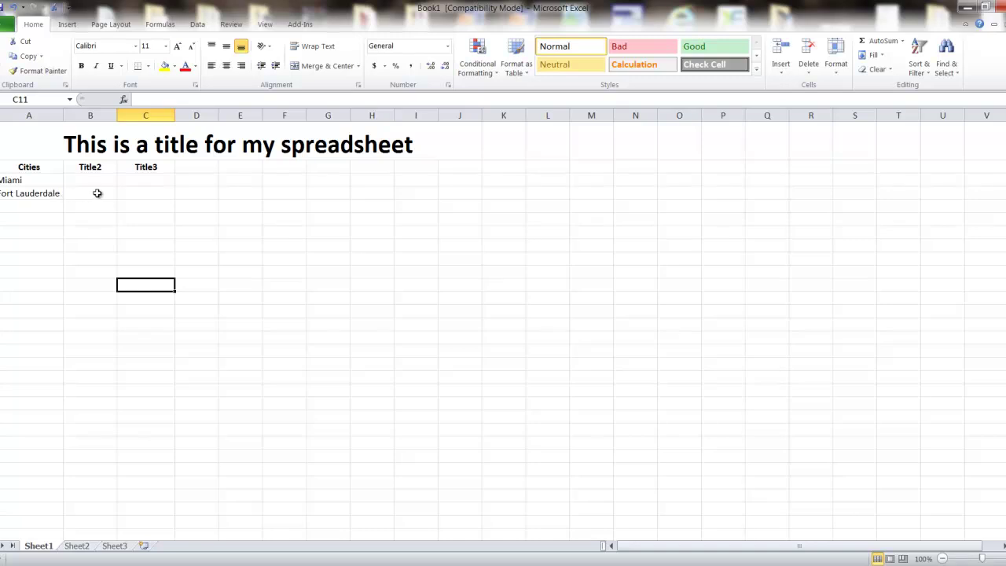
# Step: Replace the heading in cell B2 with "Population" and enter 2000000 for Miami and 1000000 for Fort Lauderdale
pyautogui.click(104, 167)
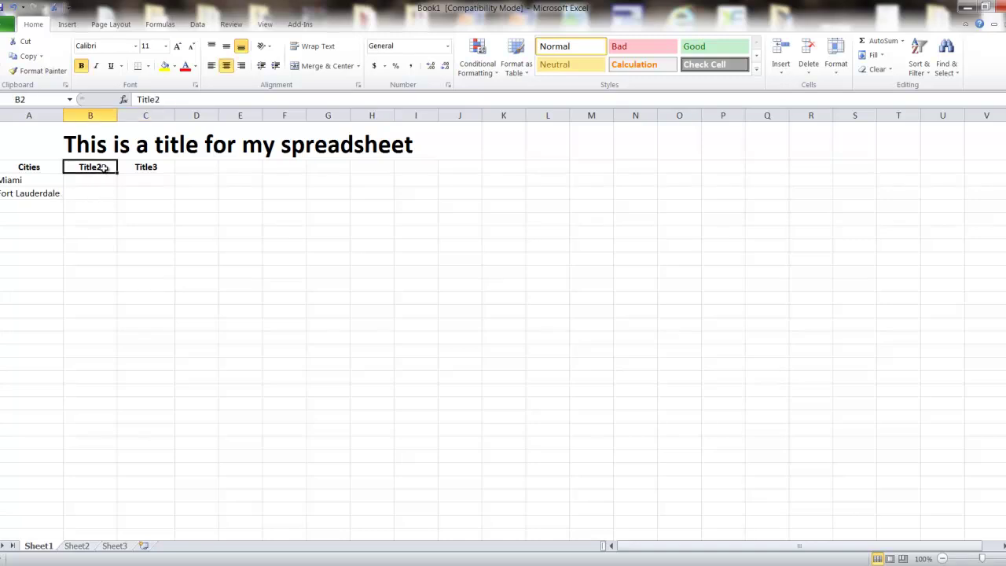
pyautogui.write('Population')
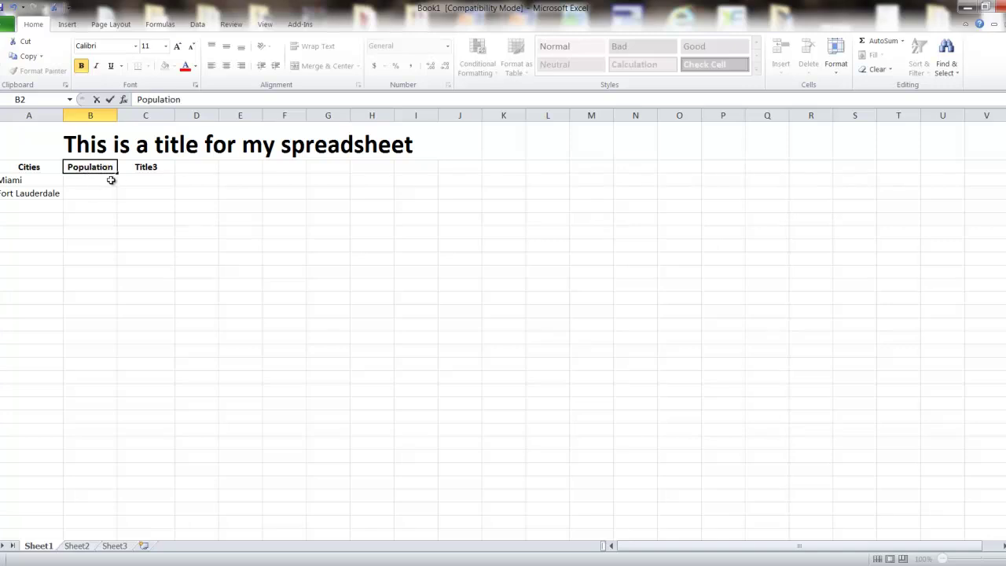
pyautogui.press('Return')
pyautogui.write('2000000')
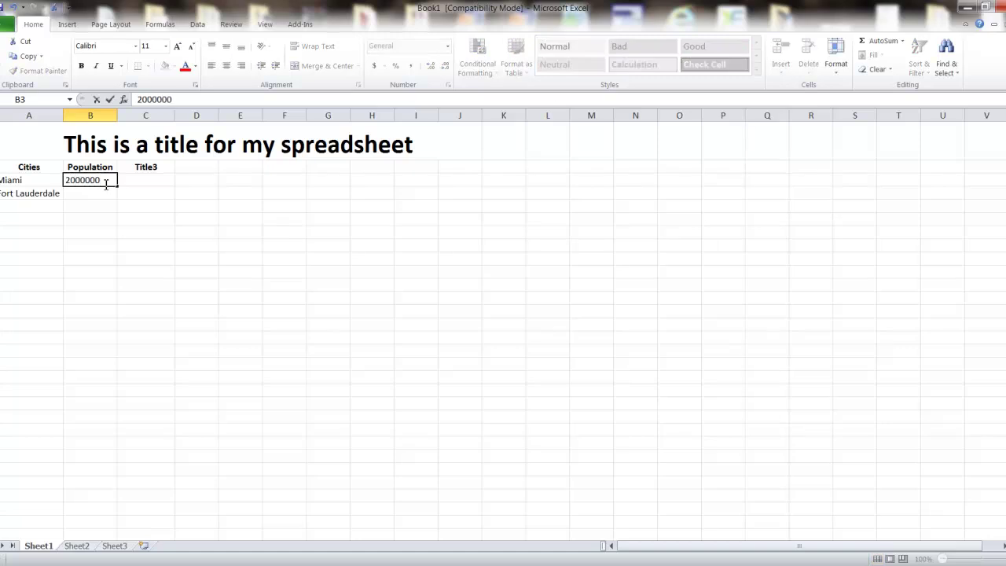
pyautogui.click(99, 195)
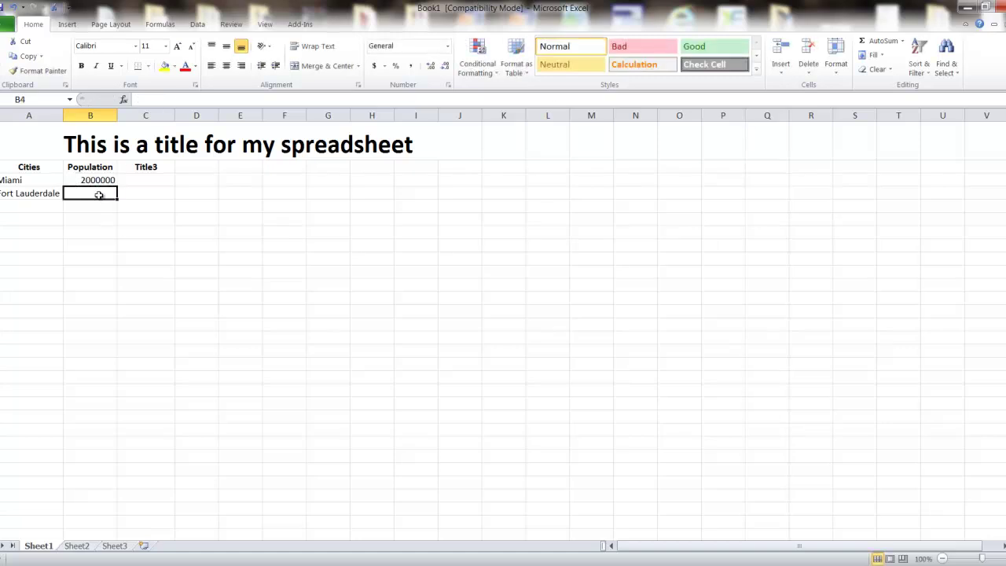
pyautogui.write('1000000')
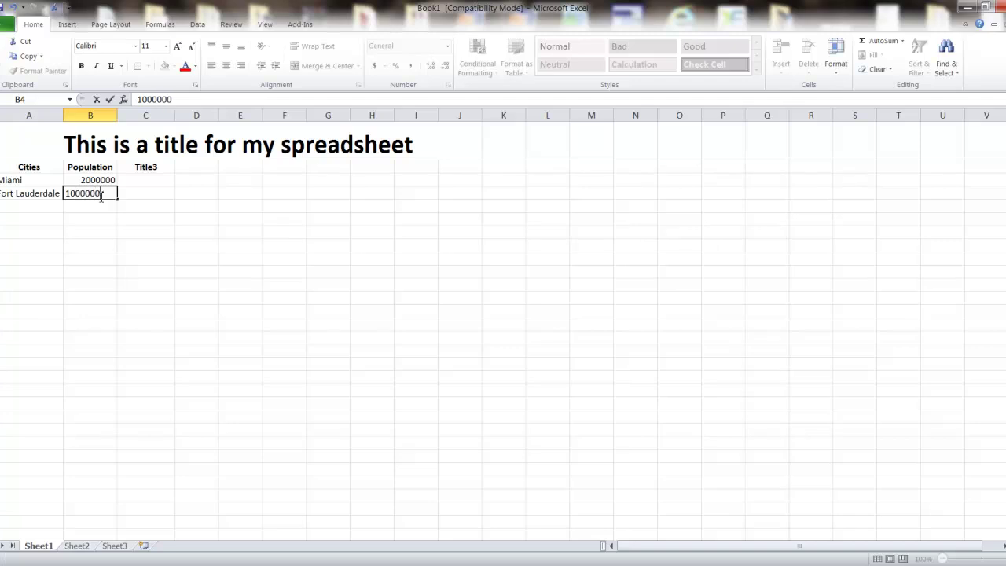
pyautogui.click(128, 262)
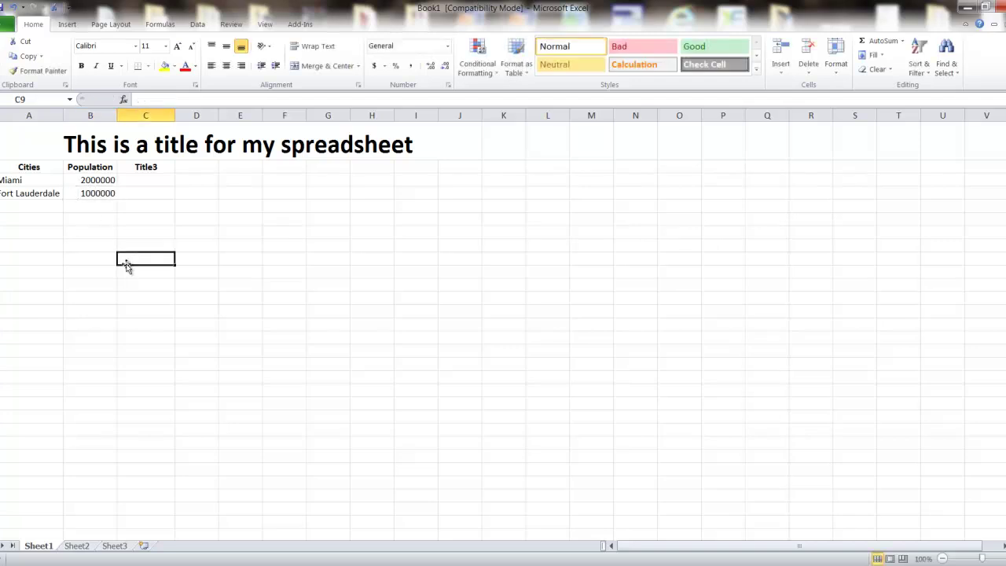
# Step: Sum the two population figures into cell B5 with AutoSum over the range B3:B5
pyautogui.click(108, 181)
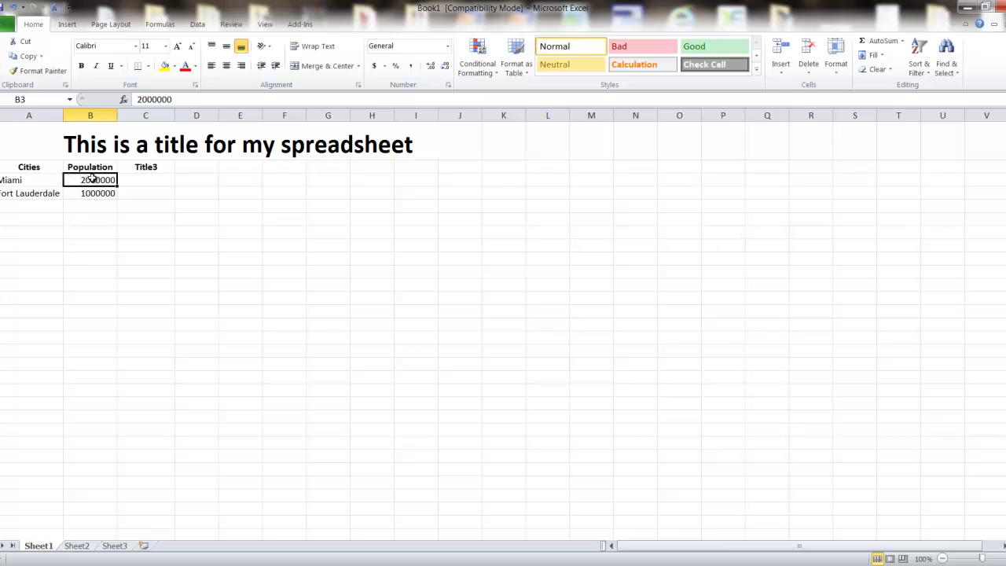
pyautogui.moveTo(92, 179); pyautogui.dragTo(95, 208)
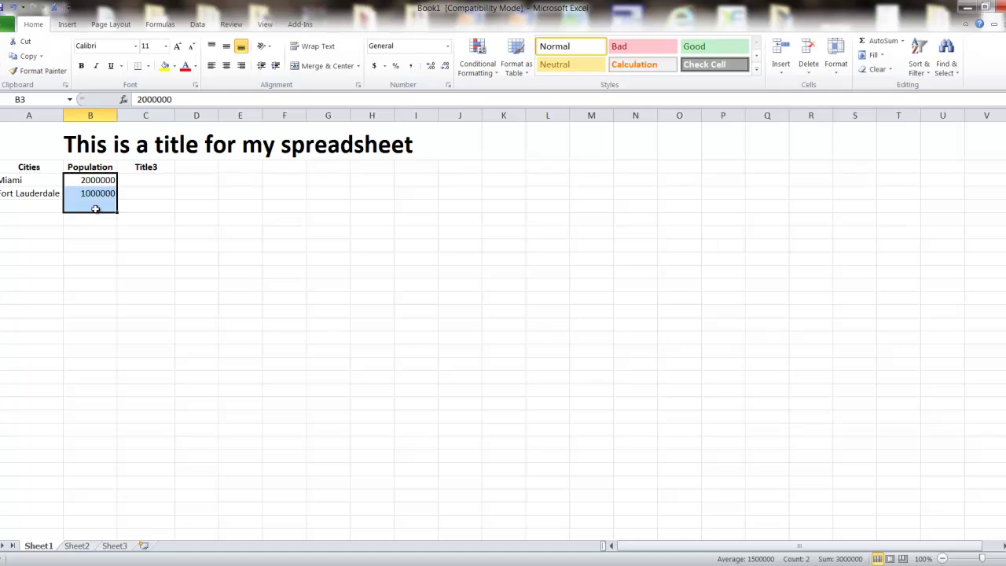
pyautogui.click(153, 27)
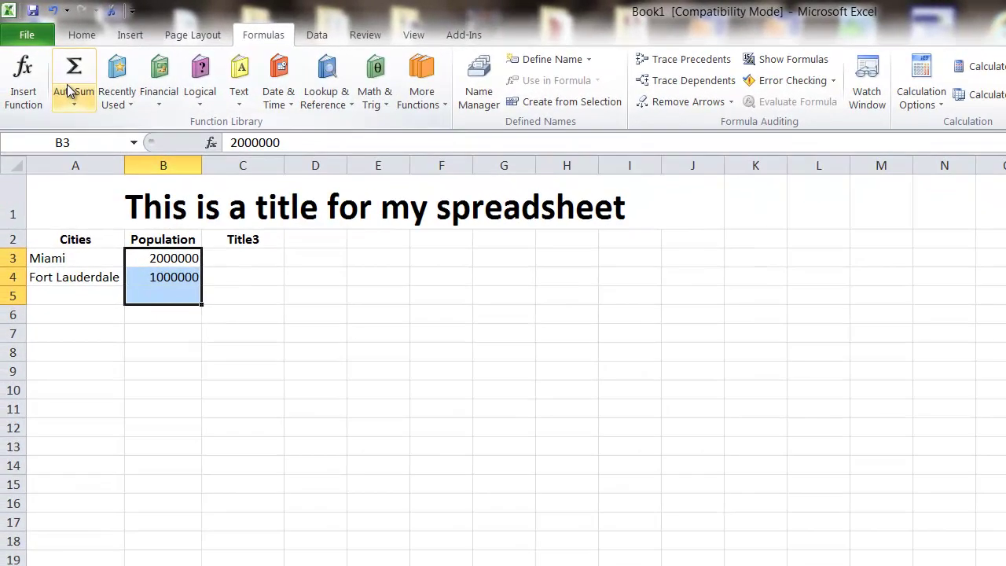
pyautogui.click(24, 64)
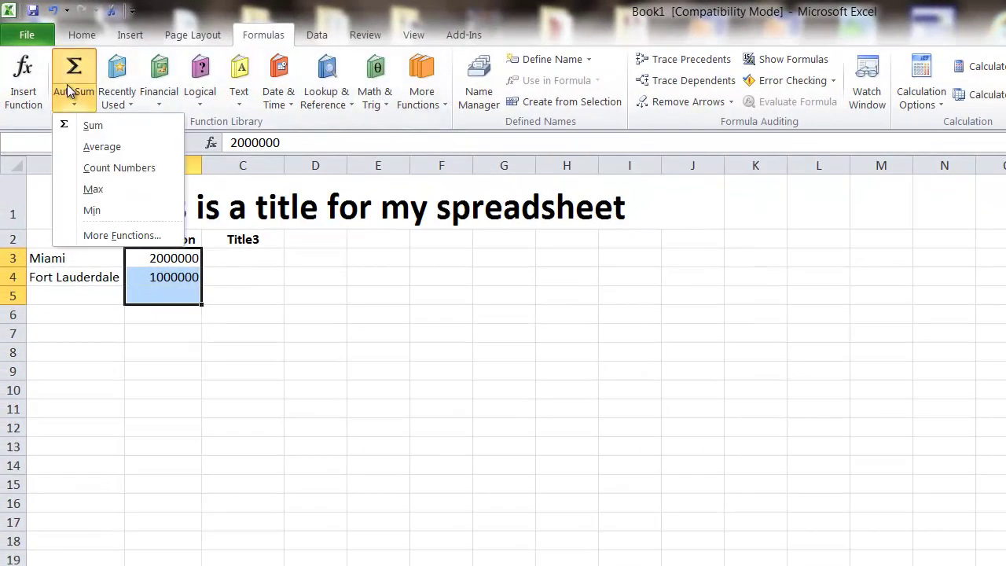
pyautogui.click(92, 125)
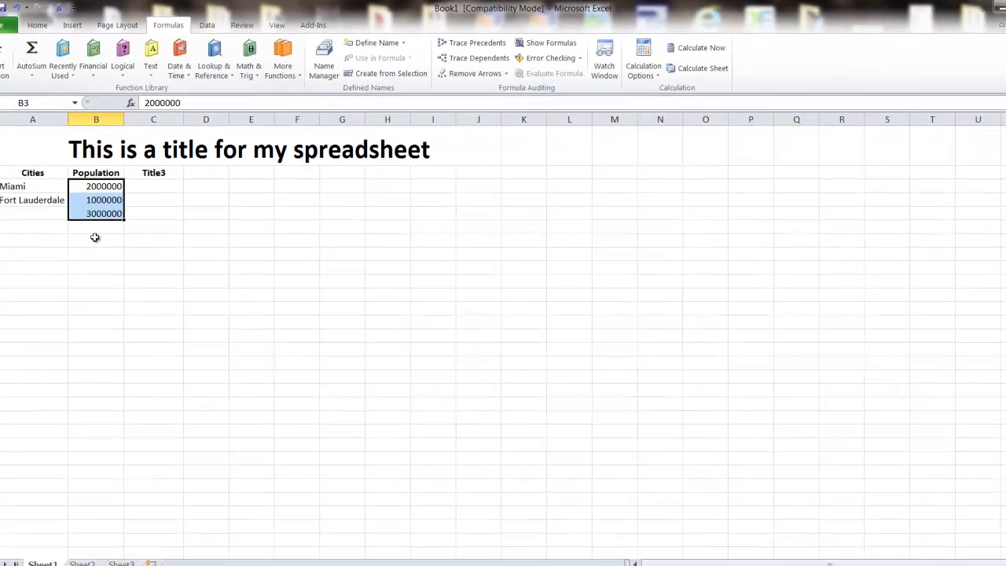
# Step: Examine the sum formula in cell B5 and the two population cells it refers to
pyautogui.click(94, 237)
pyautogui.click(98, 214)
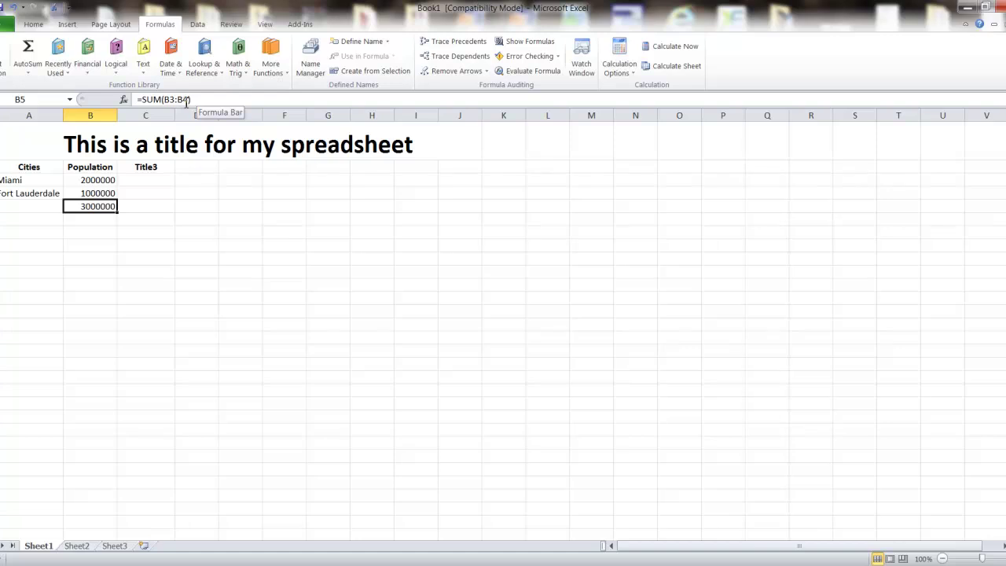
pyautogui.click(95, 180)
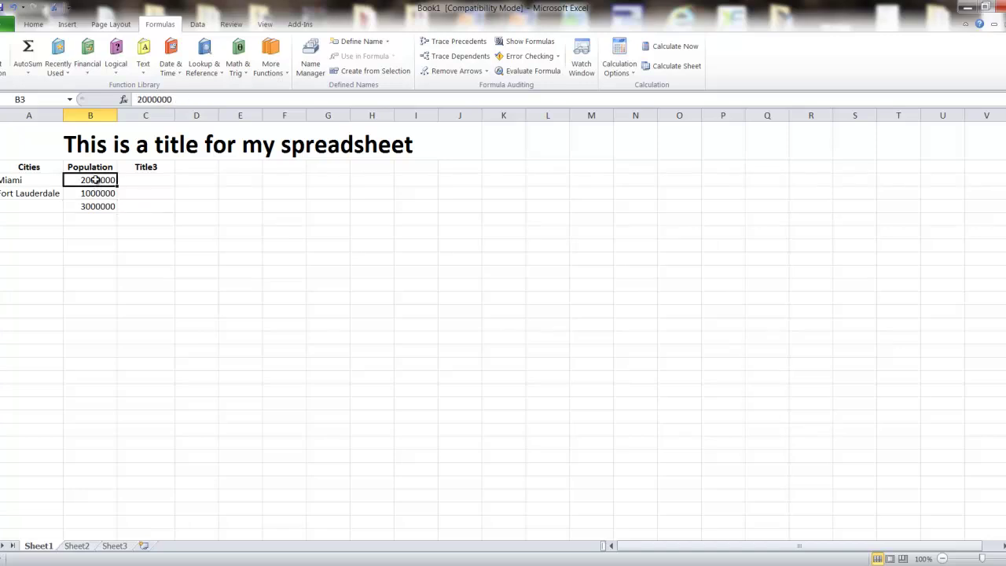
pyautogui.click(95, 192)
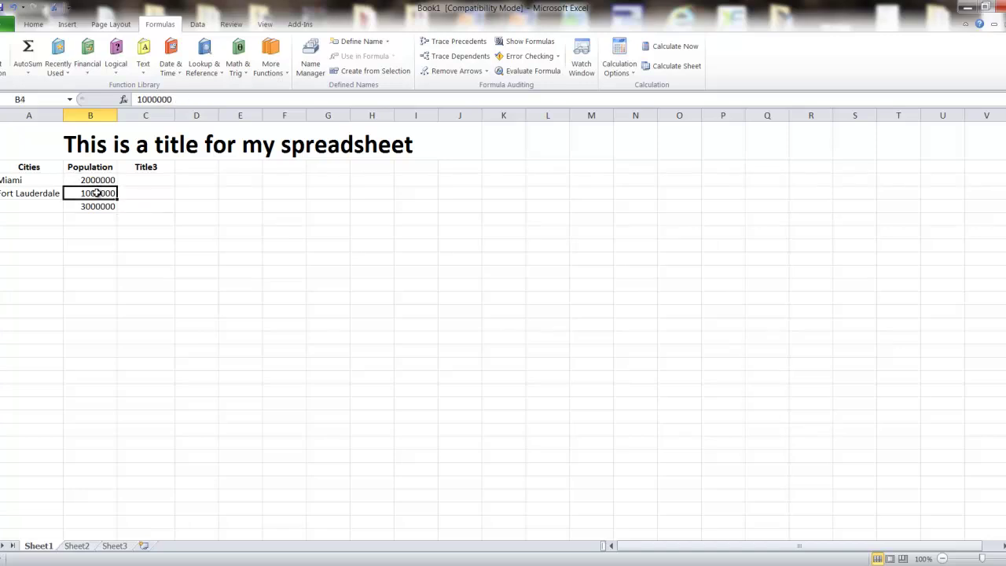
pyautogui.click(102, 233)
pyautogui.click(100, 206)
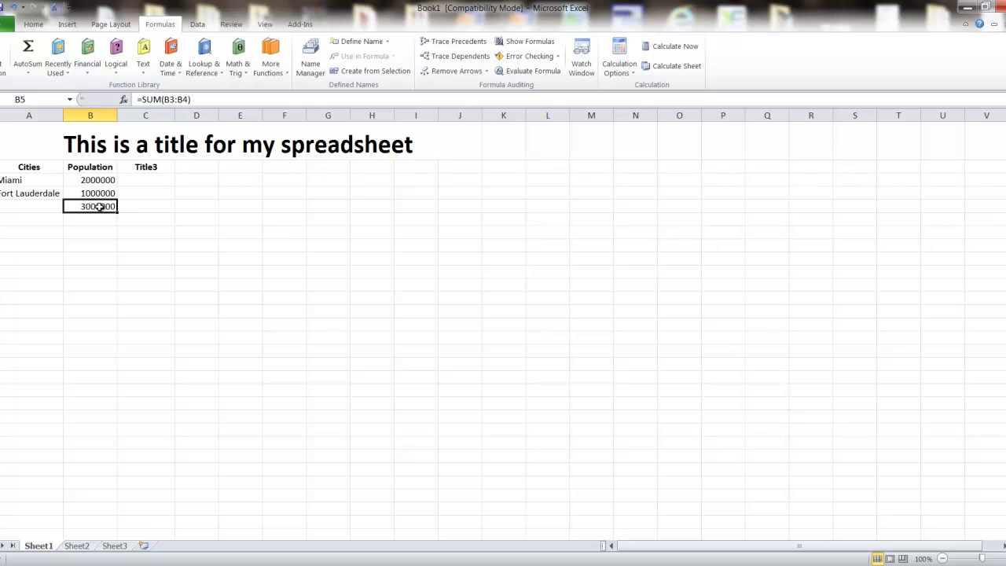
# Step: Enter the label "Total" in cell A5 beside the summed population
pyautogui.click(43, 209)
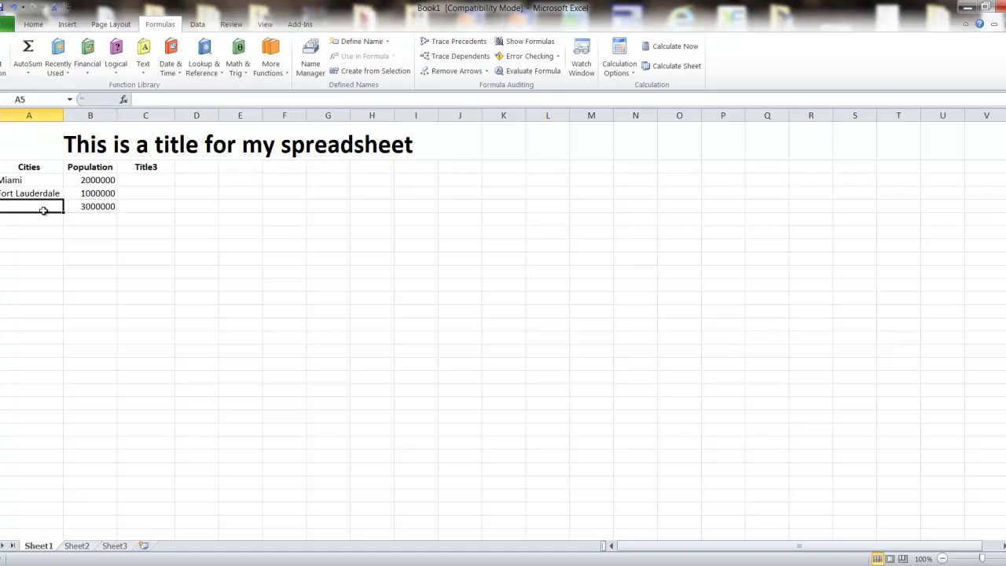
pyautogui.write('Total')
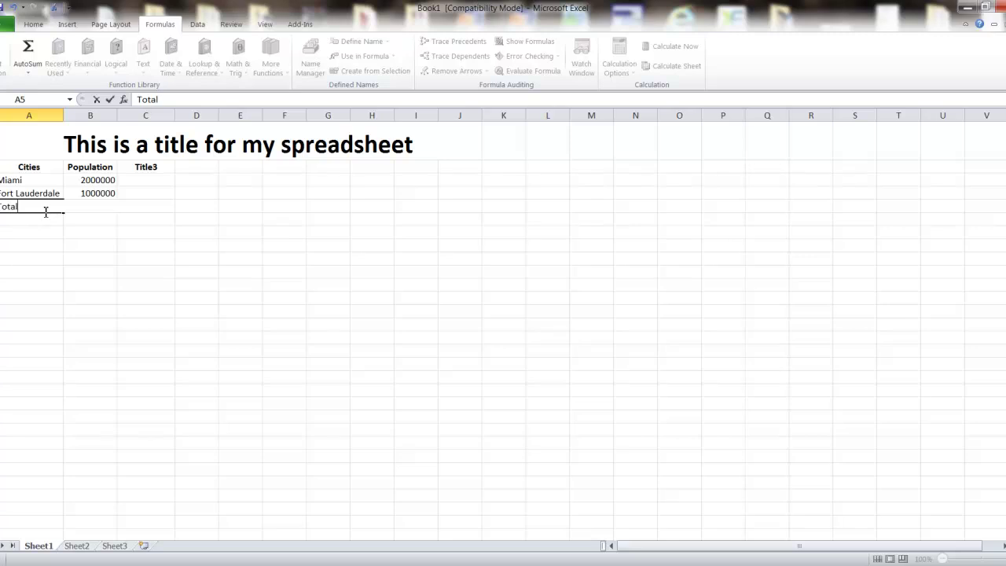
pyautogui.click(67, 235)
# Step: Make the total row's label and figure in cells A5:B5 bold
pyautogui.click(25, 204)
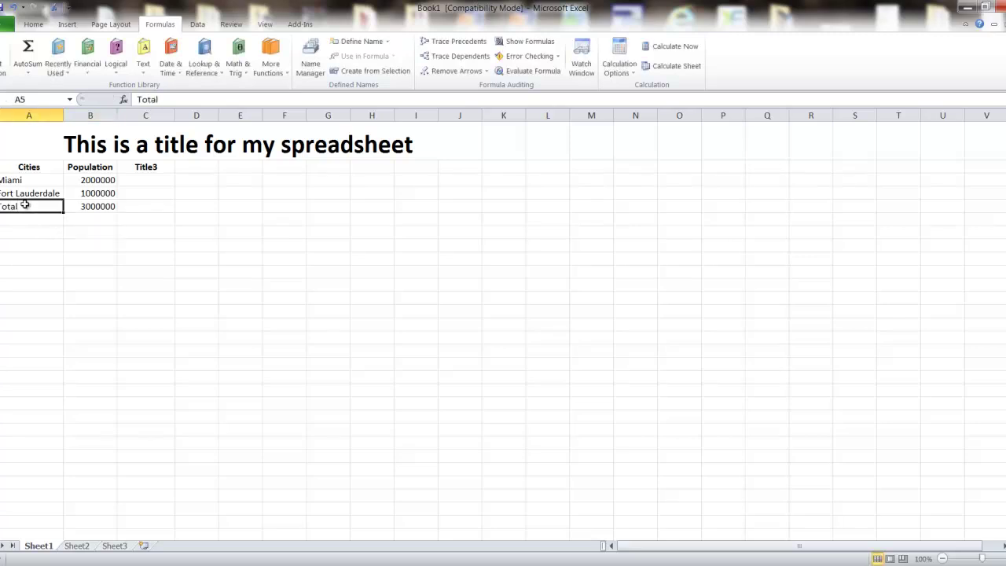
pyautogui.keyDown('shift'); pyautogui.click(102, 207); pyautogui.keyUp('shift')
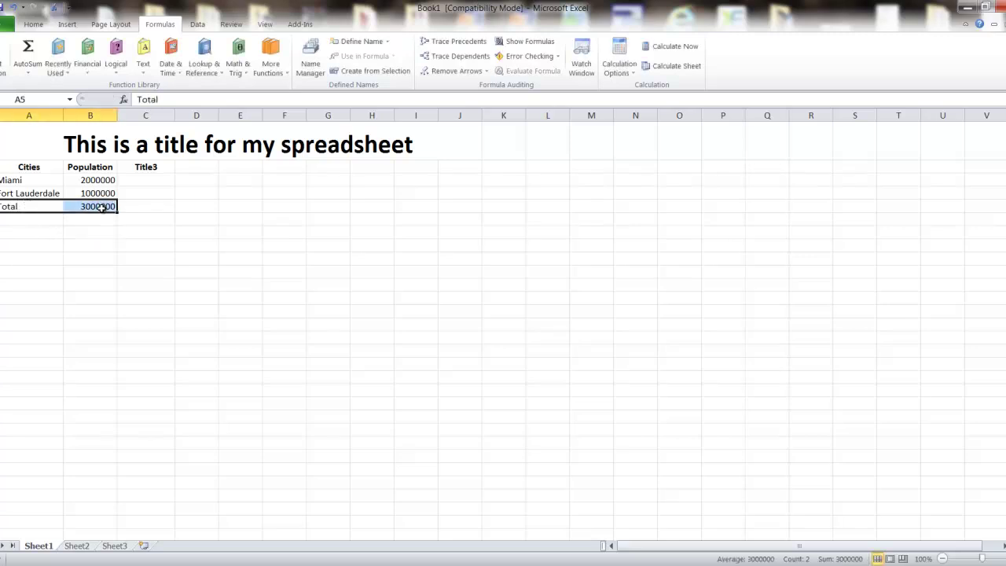
pyautogui.click(32, 25)
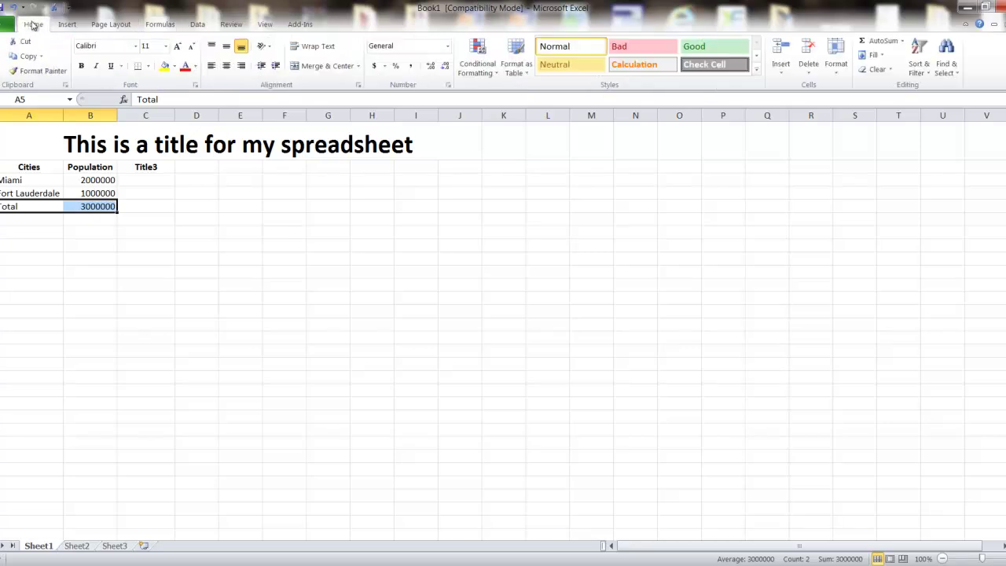
pyautogui.click(81, 65)
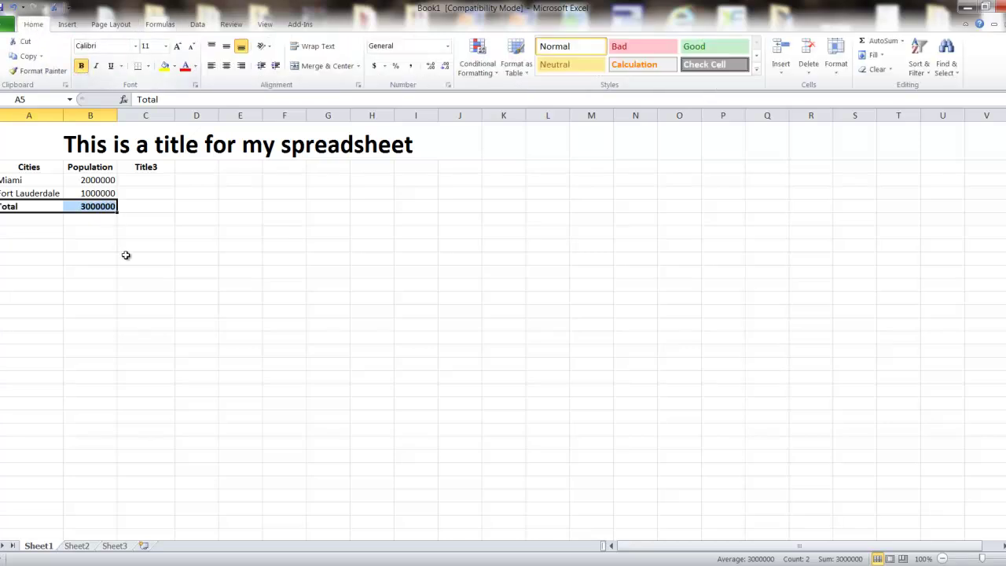
pyautogui.click(128, 296)
# Step: Apply All Borders to the whole table from the merged title down through the total row, A1:J5
pyautogui.scroll(-1, 118, 314)
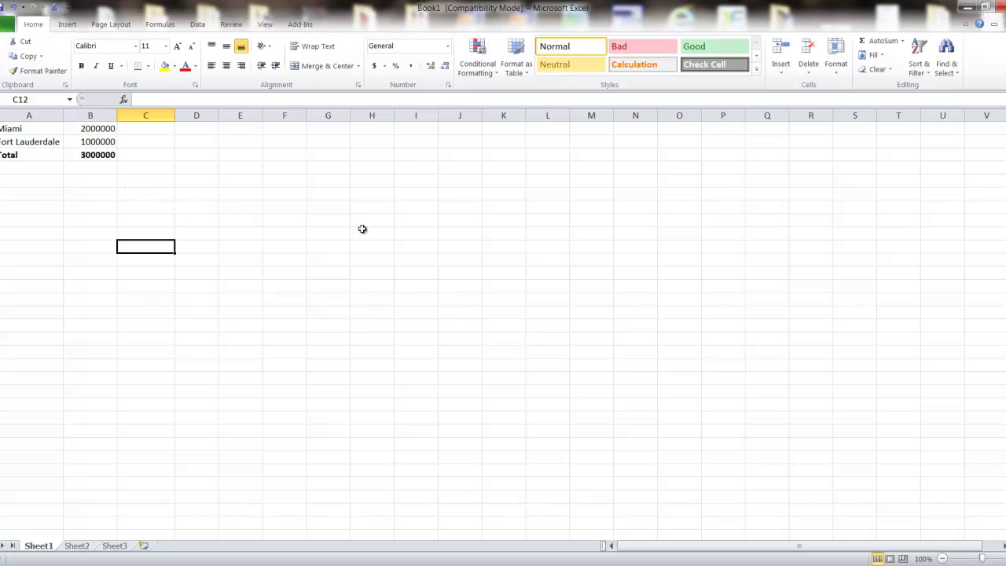
pyautogui.scroll(1, 502, 314)
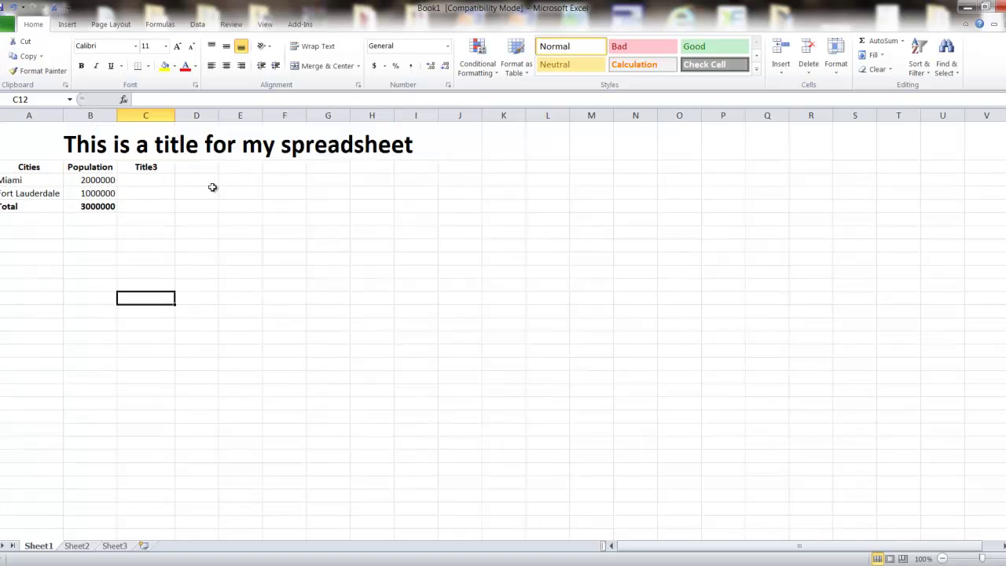
pyautogui.moveTo(93, 147); pyautogui.dragTo(97, 202)
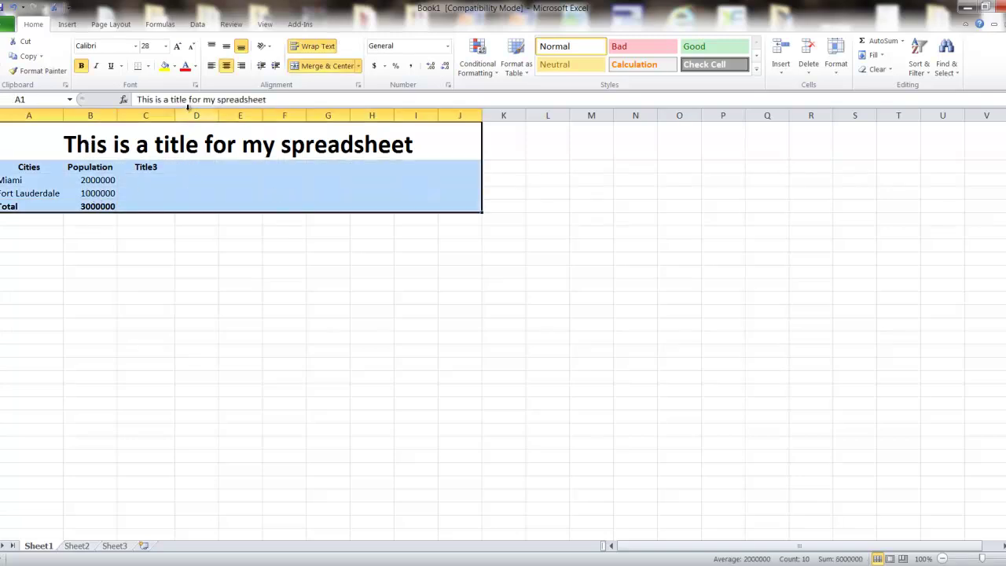
pyautogui.click(149, 66)
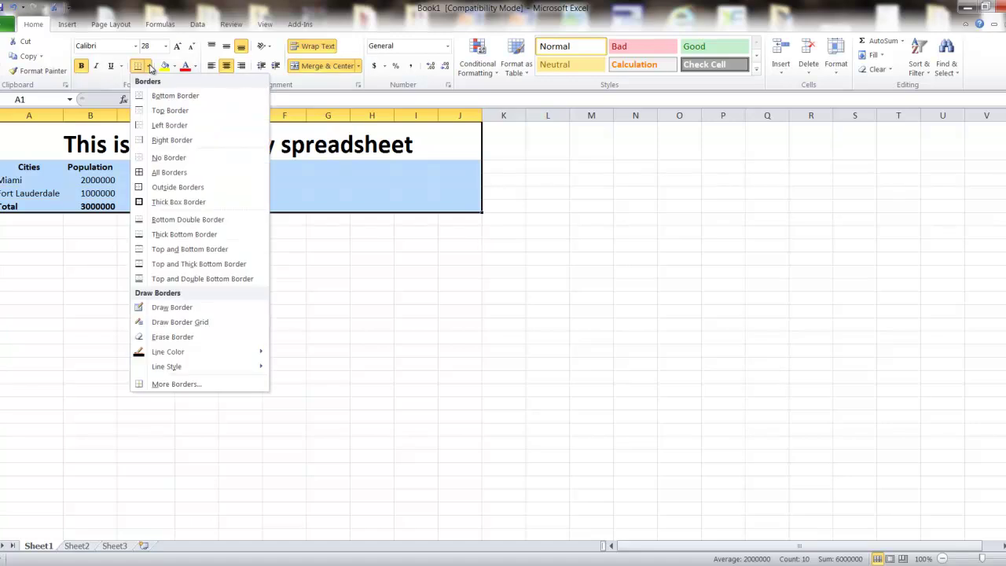
pyautogui.click(162, 175)
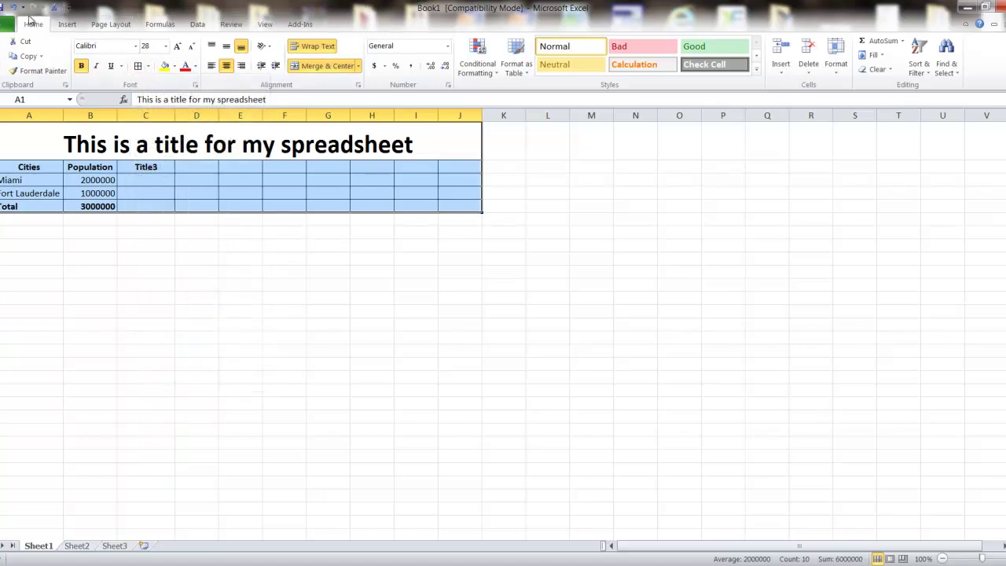
pyautogui.click(149, 320)
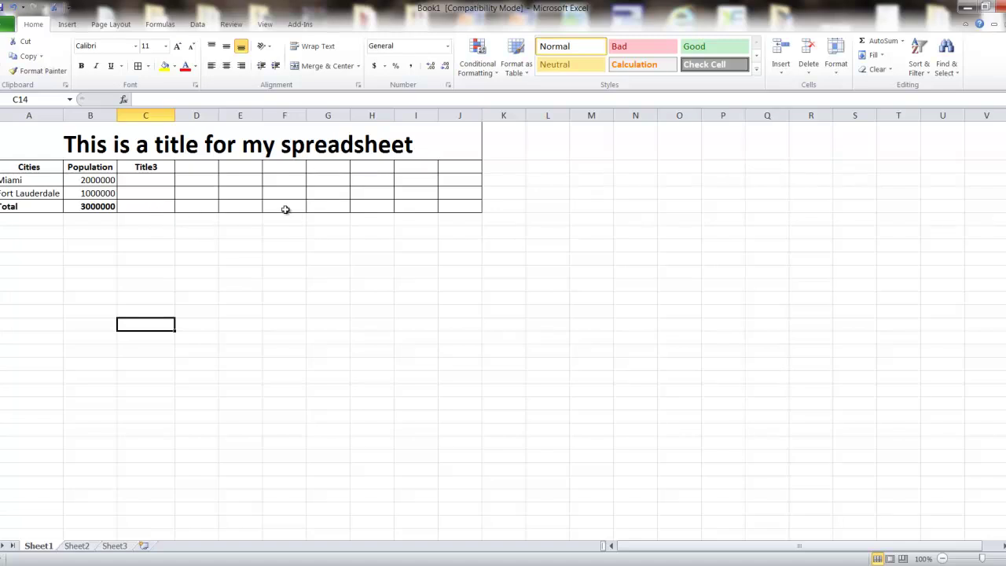
# Step: Format the Population column B as Number with 0 decimal places and the 1000 separator
pyautogui.click(283, 145)
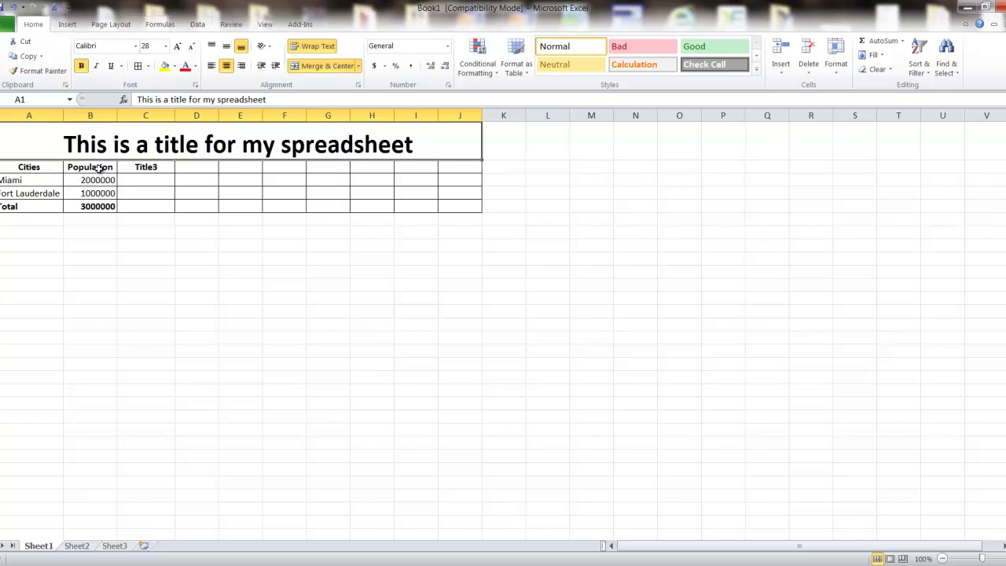
pyautogui.click(103, 112)
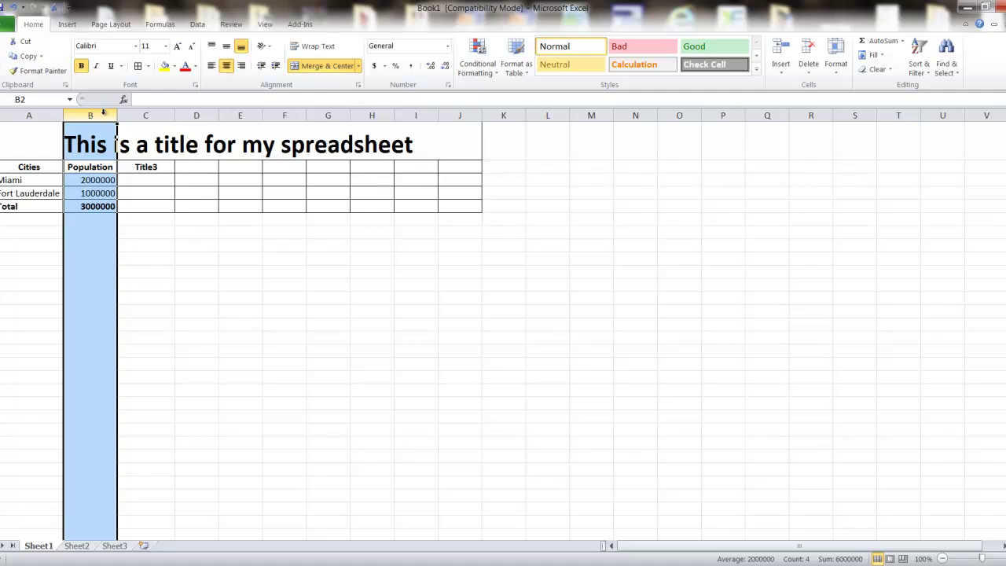
pyautogui.rightClick(91, 193)
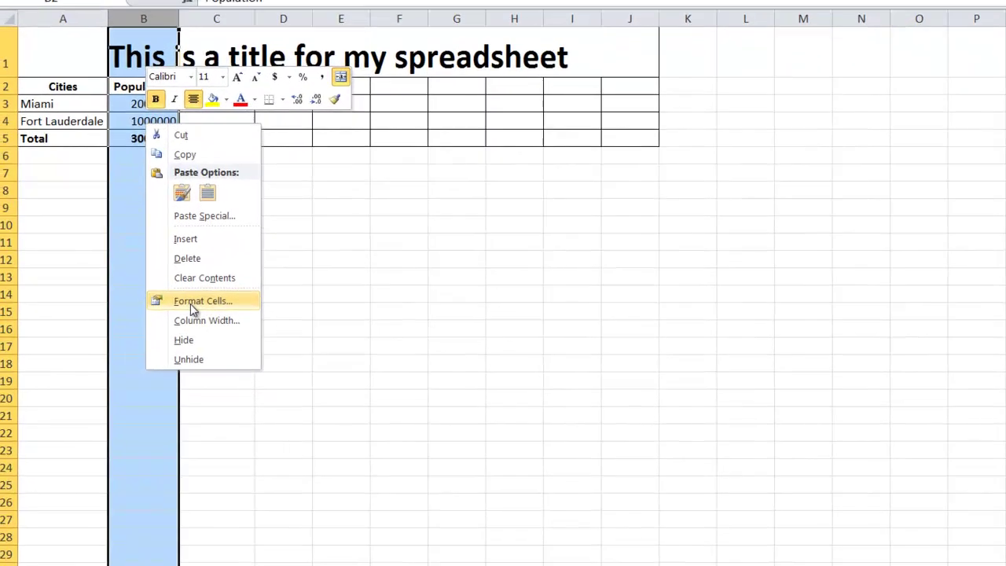
pyautogui.click(129, 330)
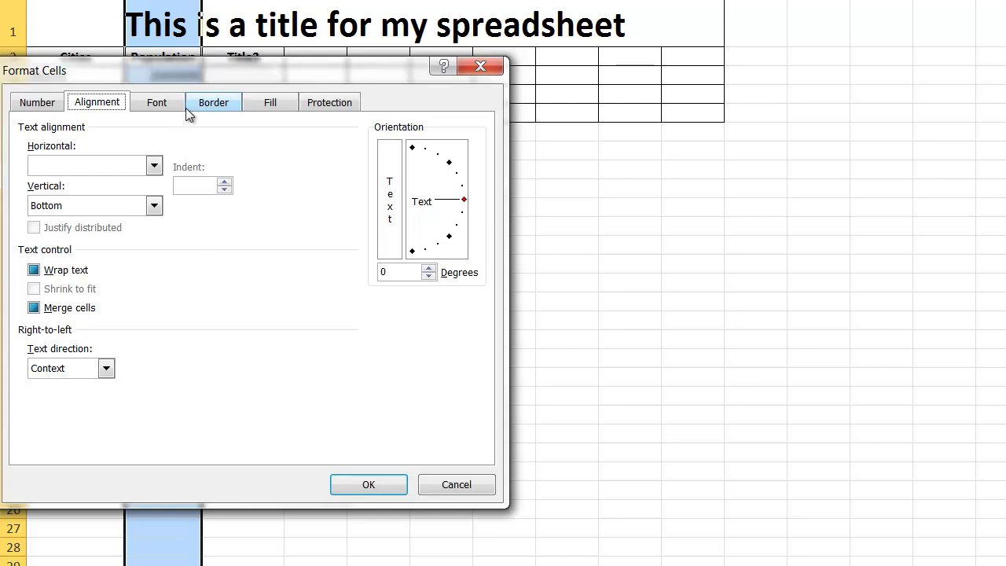
pyautogui.click(47, 105)
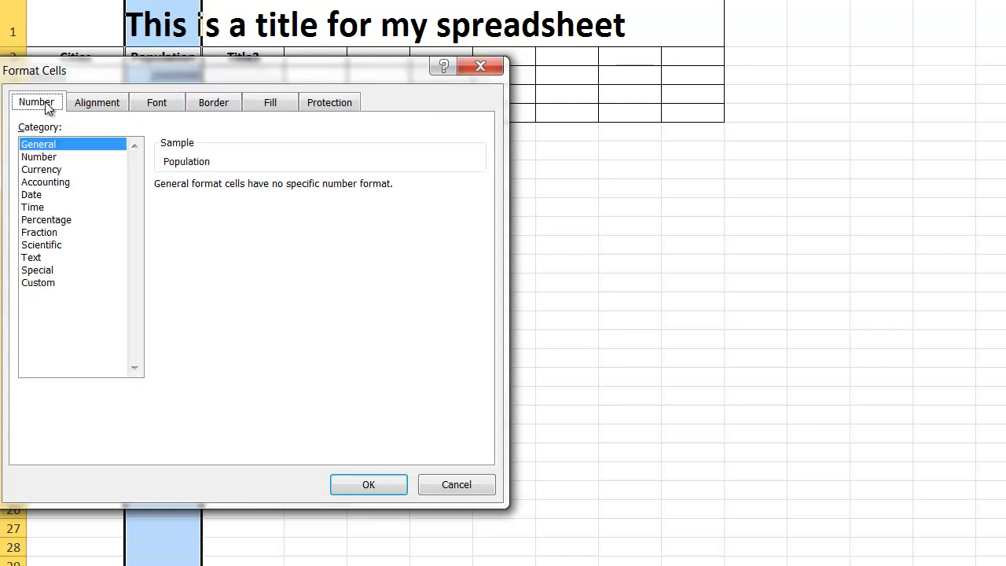
pyautogui.click(46, 157)
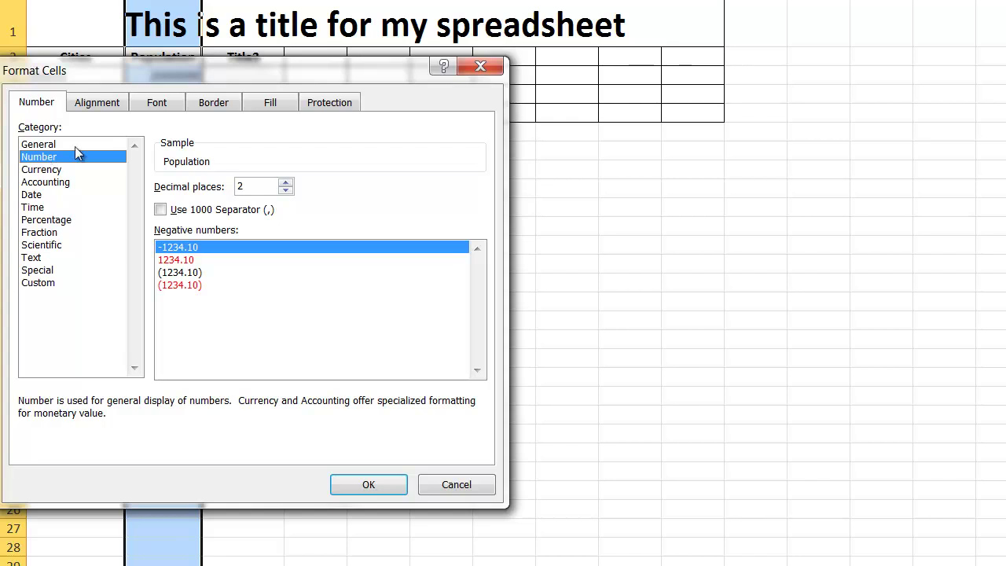
pyautogui.click(288, 191)
pyautogui.click(288, 191)
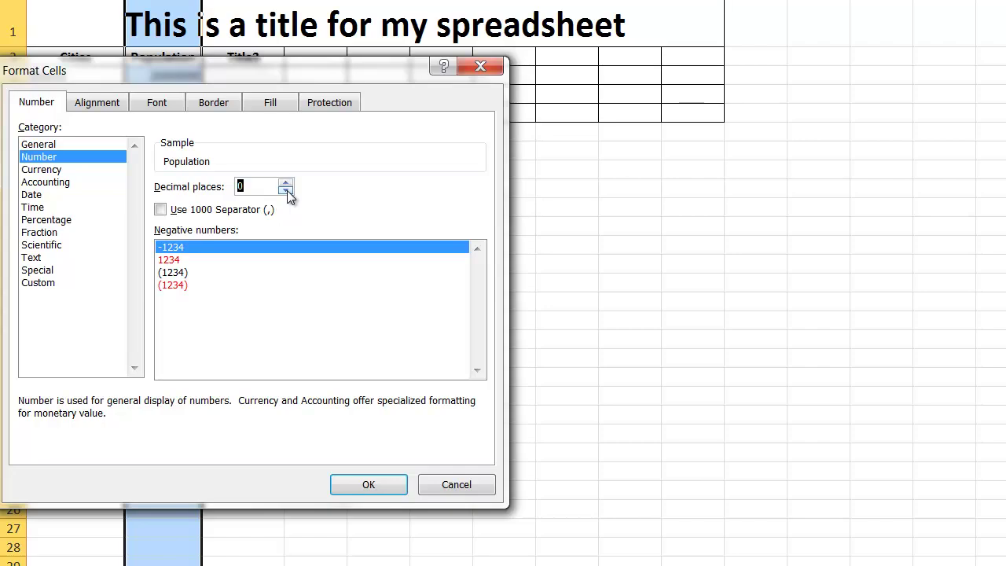
pyautogui.click(182, 211)
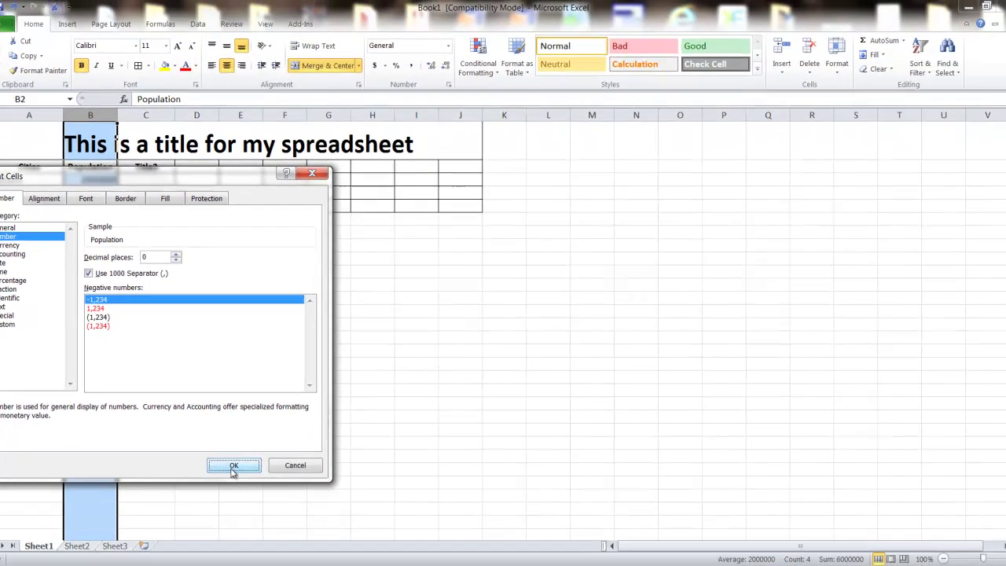
pyautogui.click(369, 483)
pyautogui.click(240, 353)
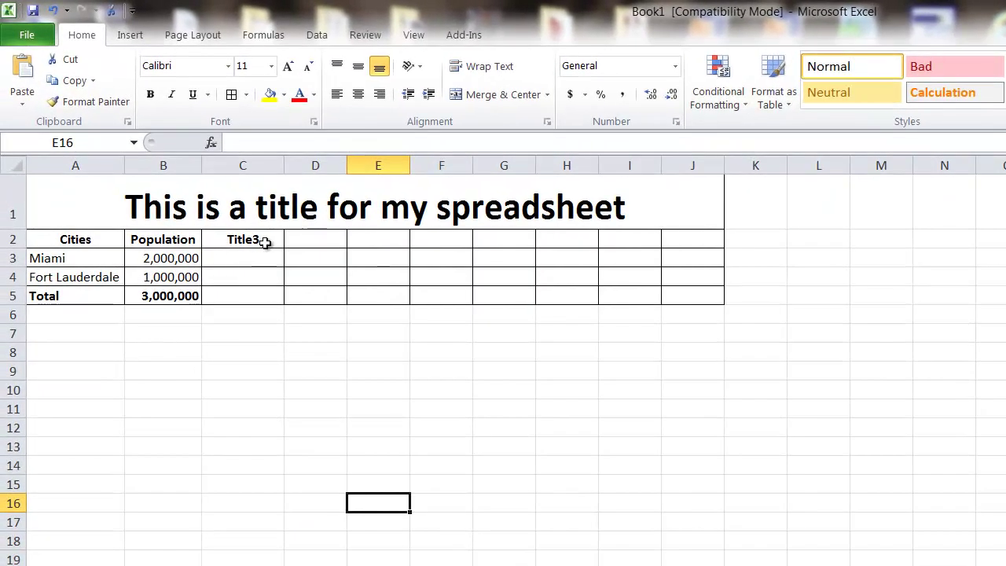
# Step: Replace the heading in cell C2 with "Amount of Taxes" and fit column C's width to it
pyautogui.click(265, 243)
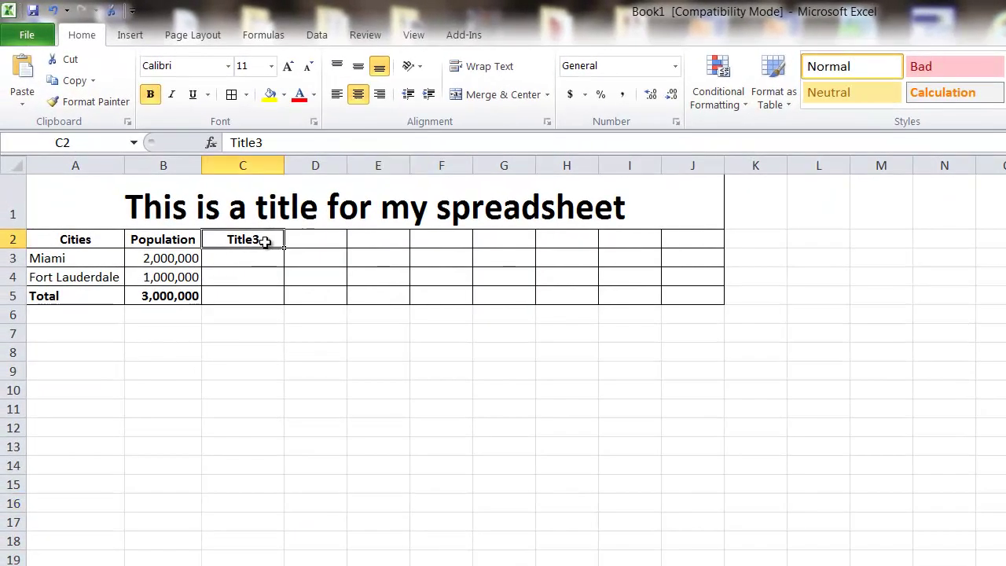
pyautogui.write('Amount')
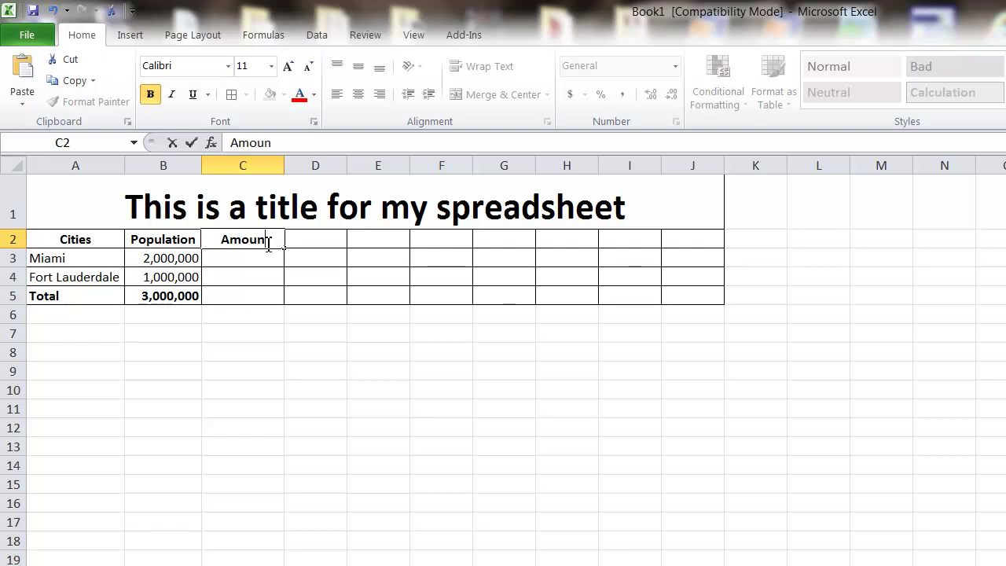
pyautogui.press('BackSpace')
pyautogui.write('t of Taxes')
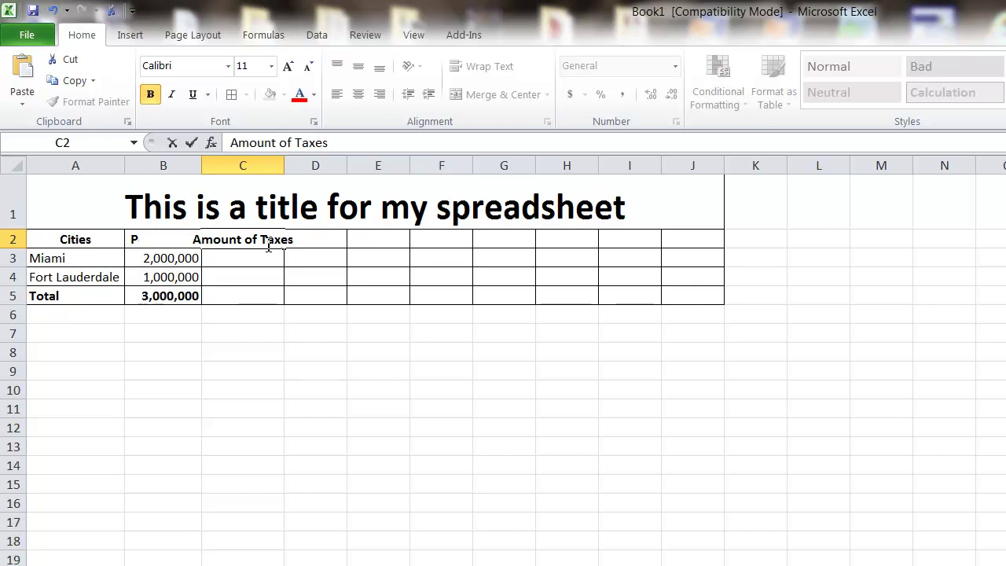
pyautogui.click(297, 369)
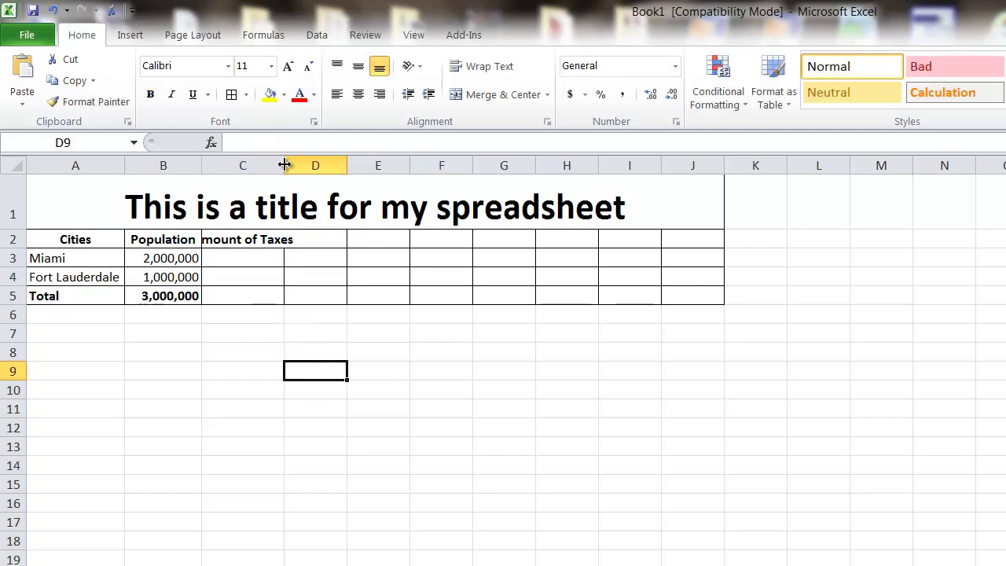
pyautogui.doubleClick(284, 164)
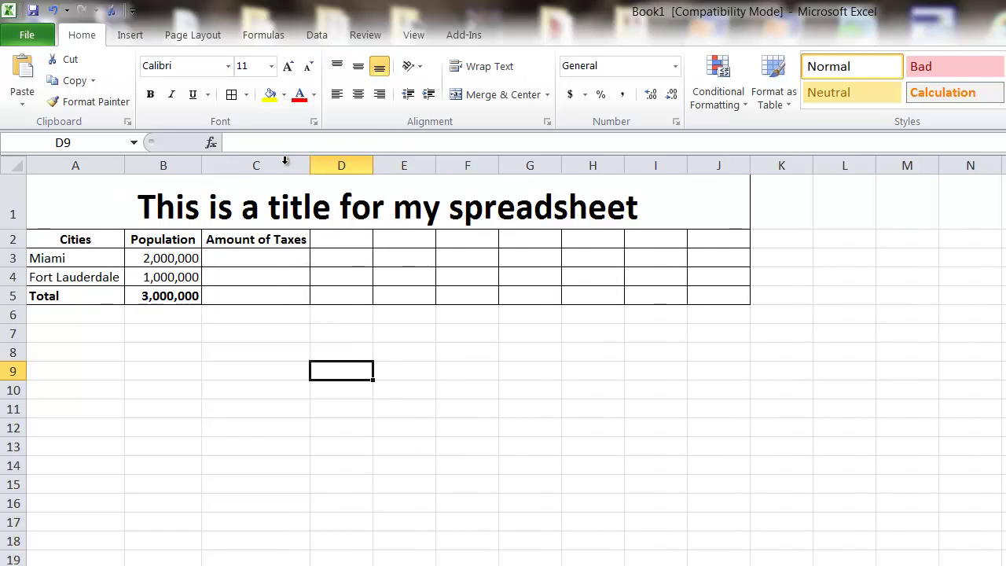
# Step: Enter the tax amounts 25000000 for Miami in C3 and 15000000 for Fort Lauderdale in C4
pyautogui.click(296, 259)
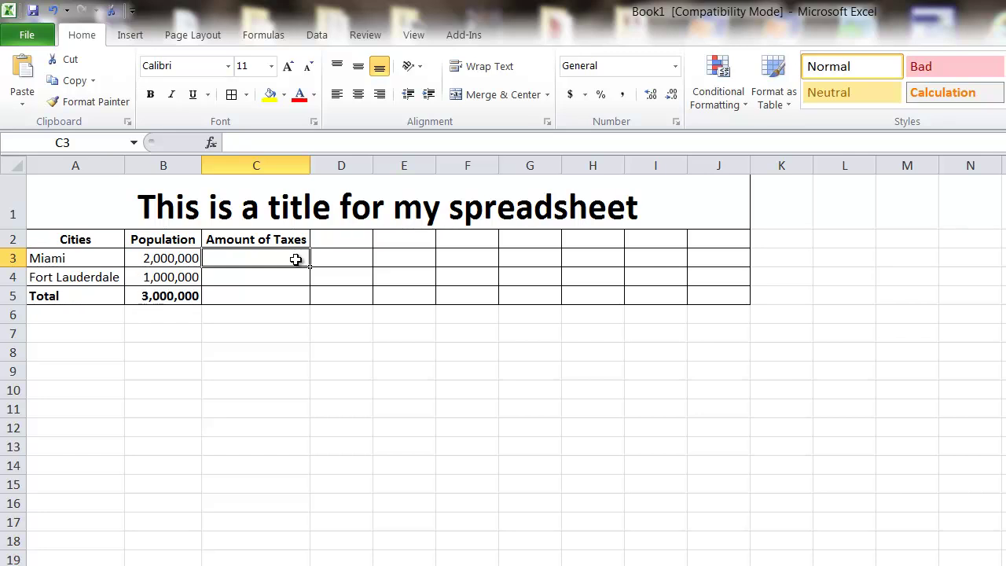
pyautogui.write('2')
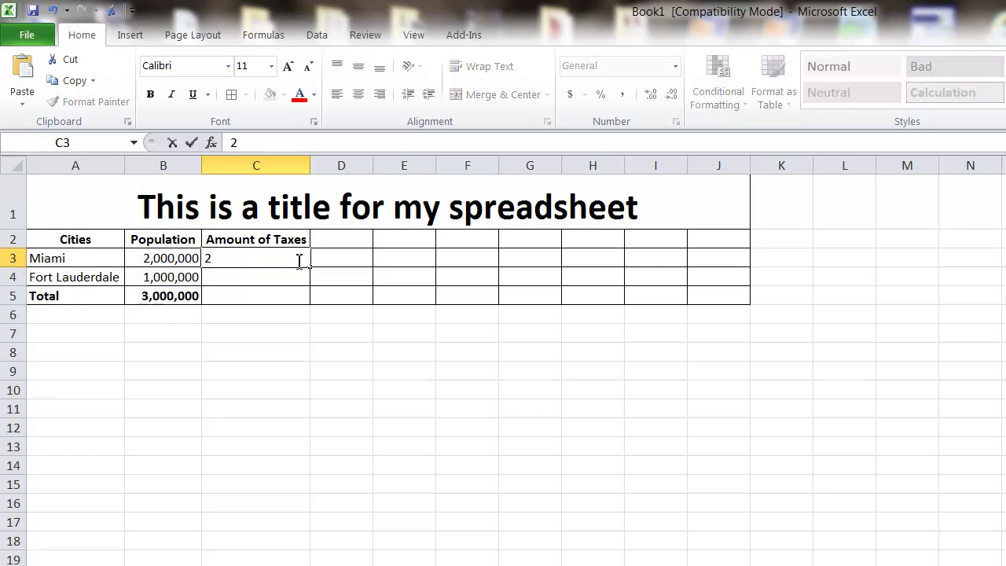
pyautogui.write('5000000')
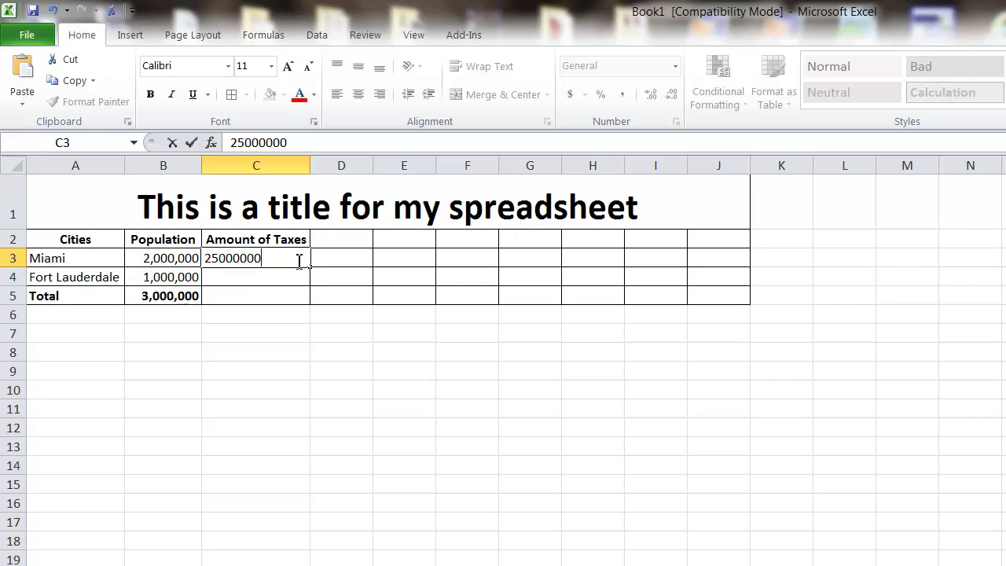
pyautogui.moveTo(283, 290); pyautogui.dragTo(281, 278)
pyautogui.click(282, 279)
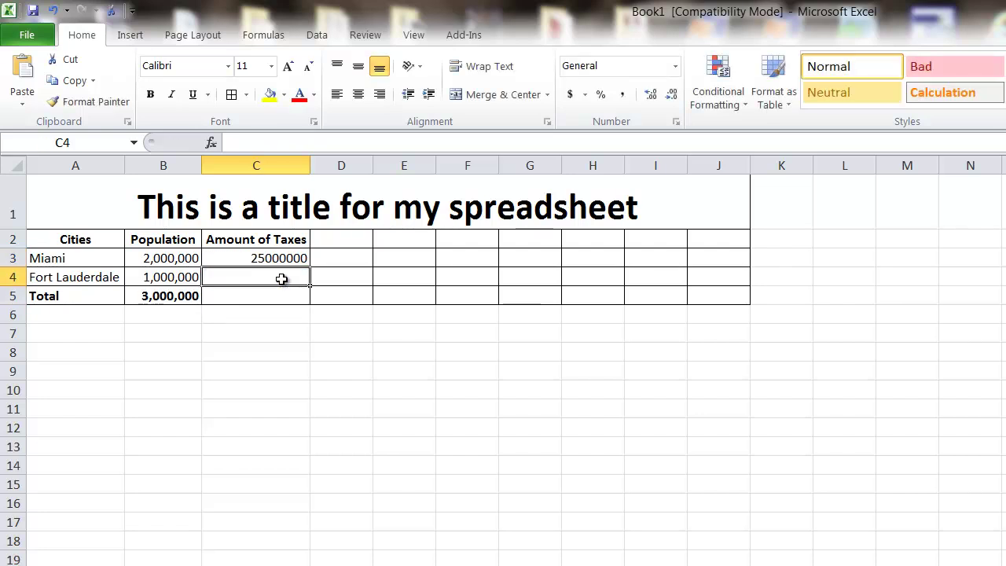
pyautogui.write('15')
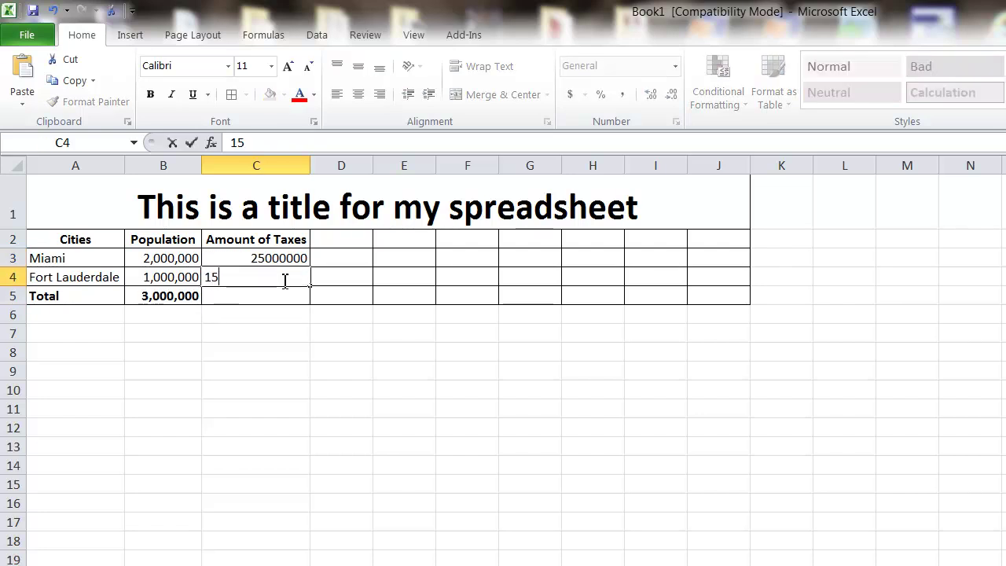
pyautogui.write('000000')
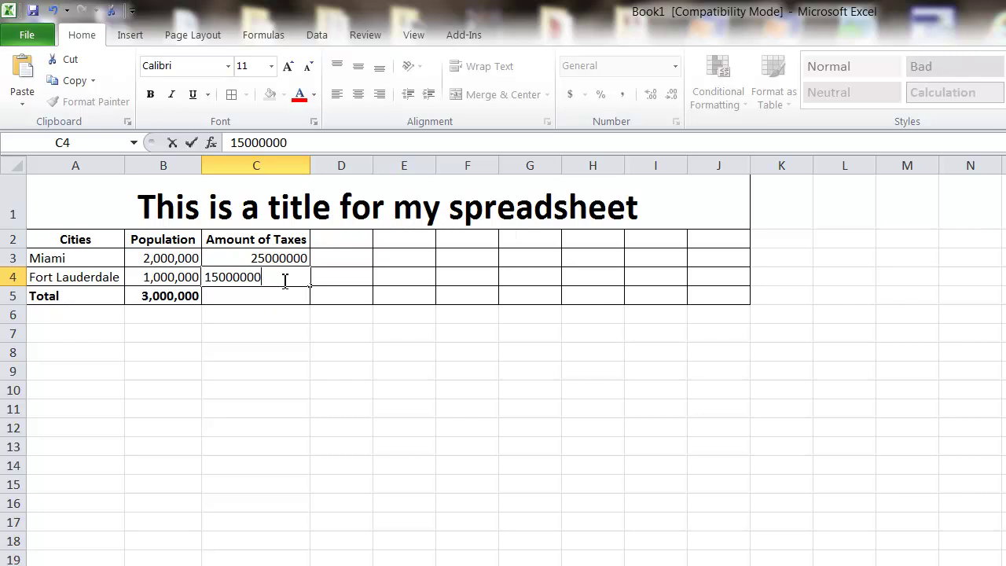
pyautogui.click(274, 298)
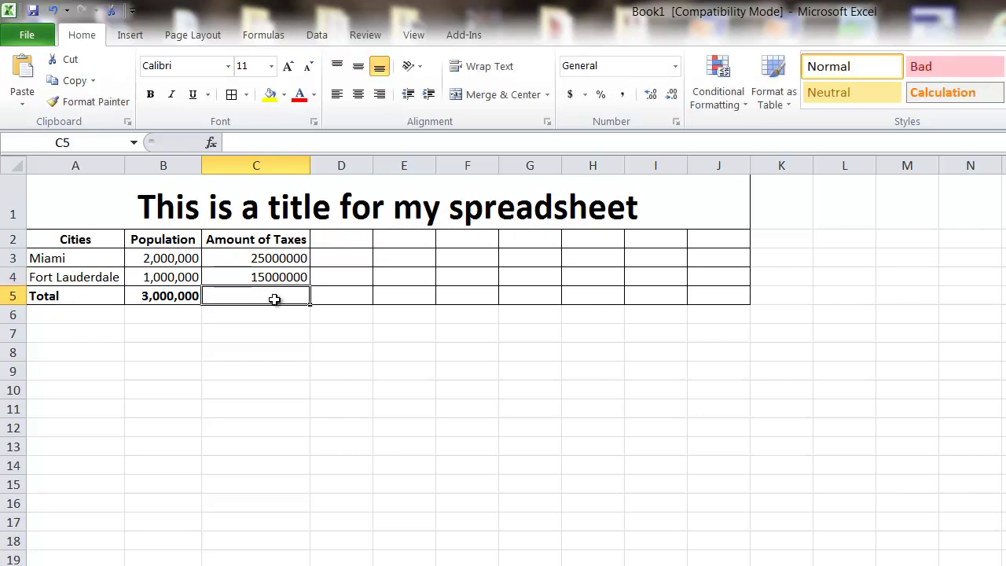
# Step: Total the two tax amounts in cell C5 by applying AutoSum to the range C3:C5
pyautogui.click(295, 257)
pyautogui.moveTo(295, 256); pyautogui.dragTo(293, 296)
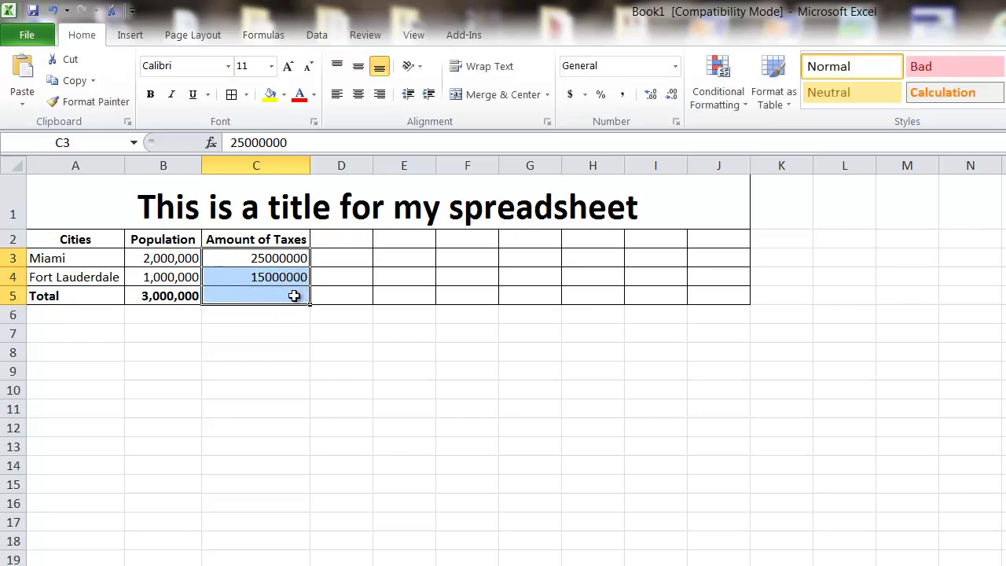
pyautogui.click(326, 39)
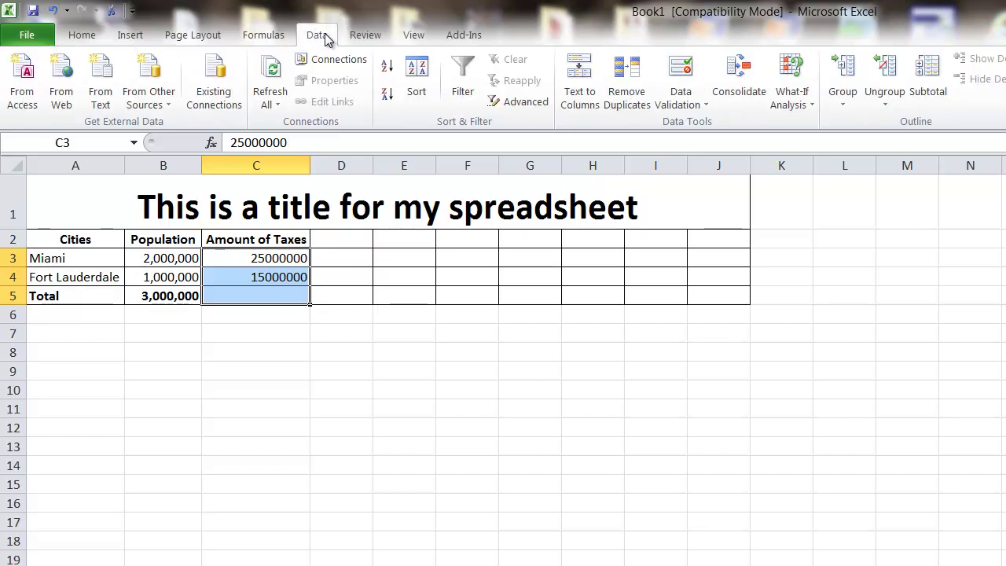
pyautogui.click(265, 35)
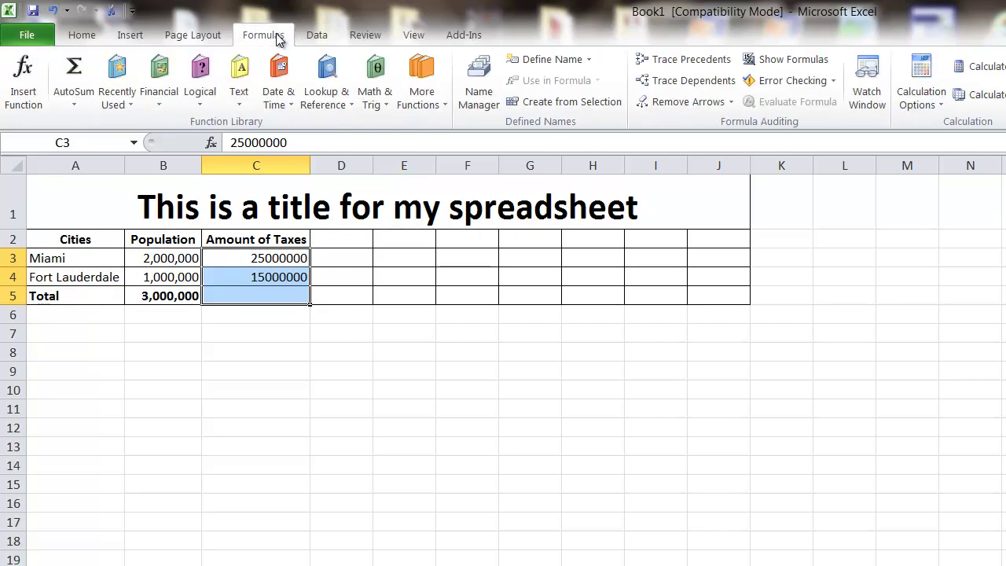
pyautogui.click(78, 78)
pyautogui.click(312, 369)
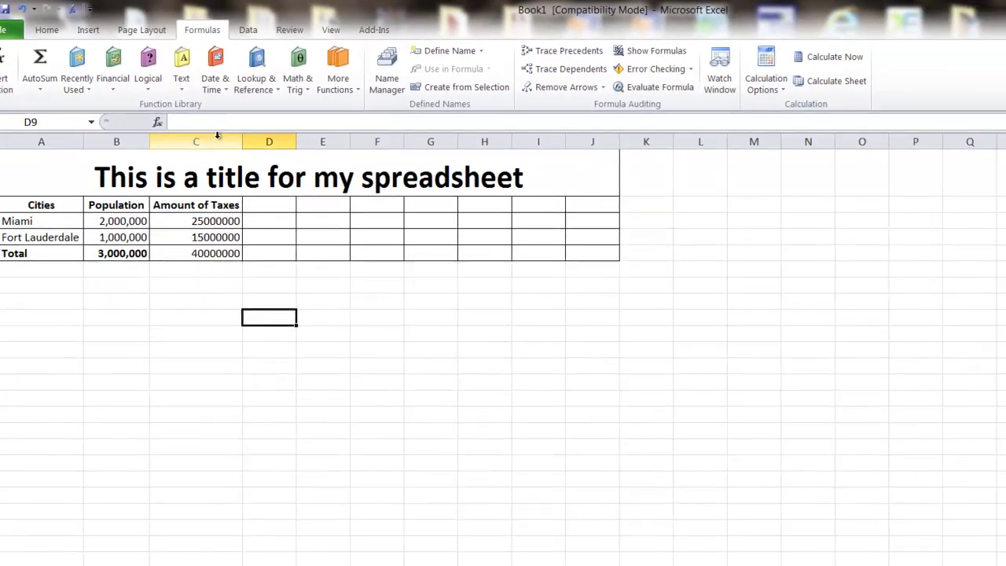
# Step: Format the Amount of Taxes column C as Currency with the $ symbol and 0 decimal places
pyautogui.click(280, 160)
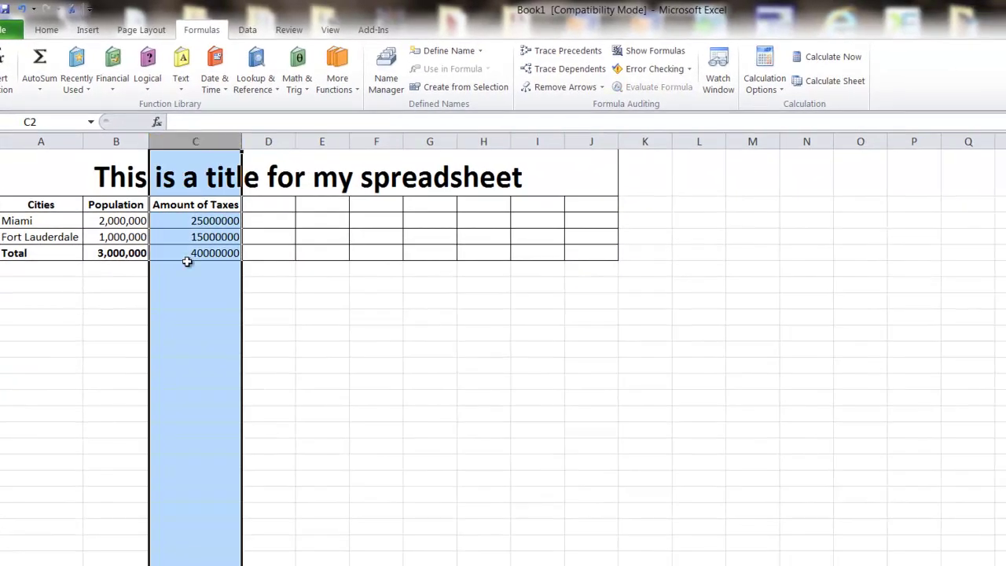
pyautogui.rightClick(202, 226)
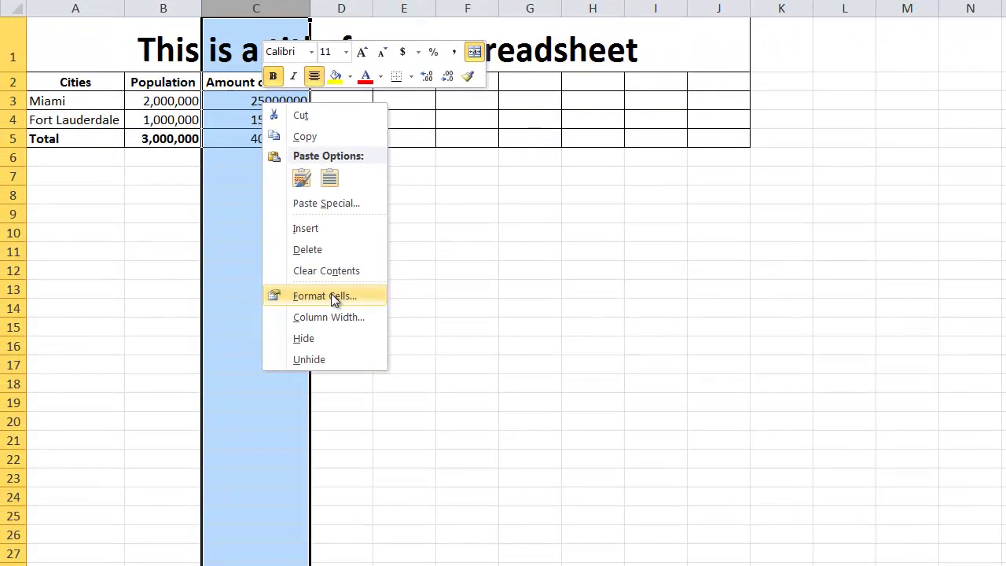
pyautogui.click(254, 387)
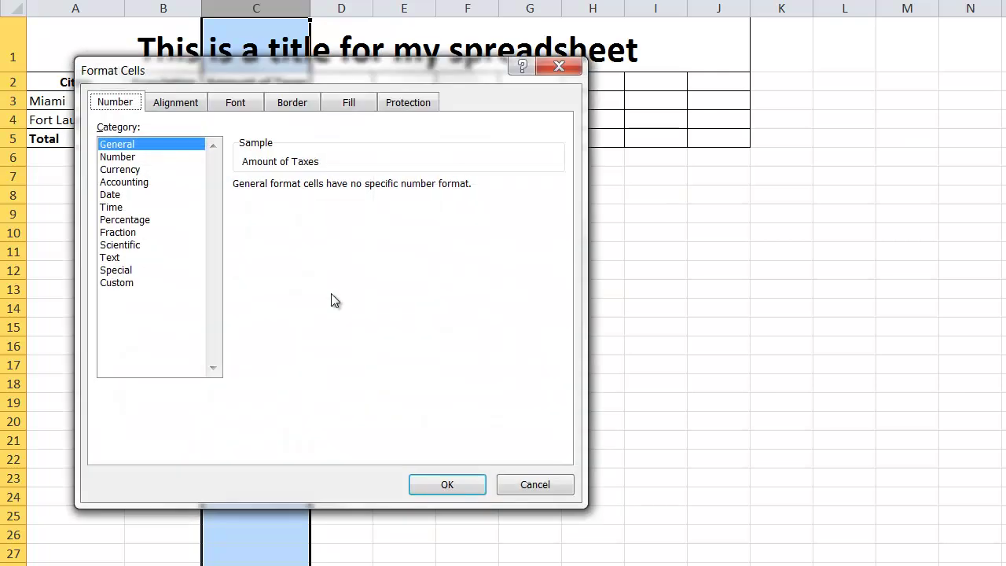
pyautogui.click(134, 169)
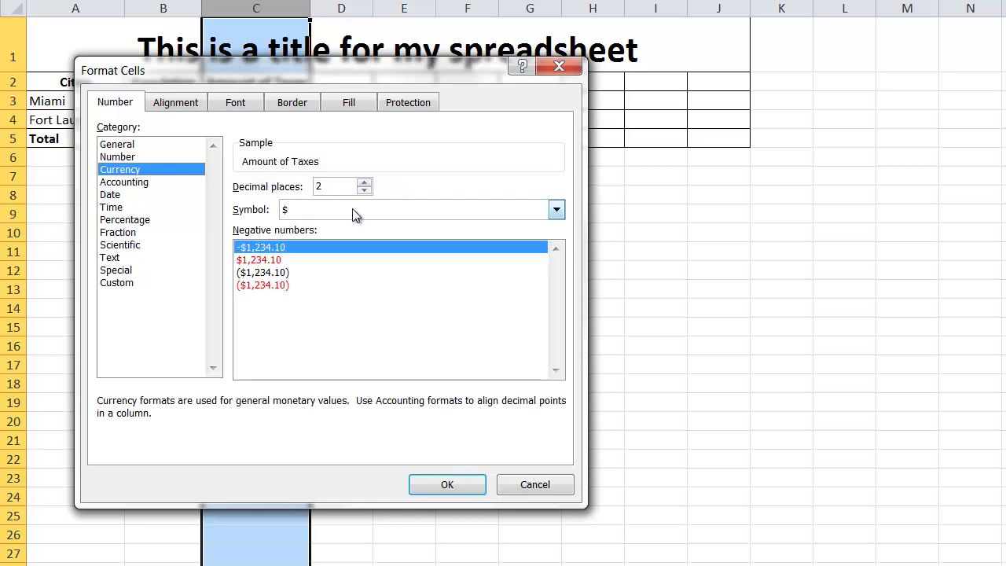
pyautogui.click(365, 190)
pyautogui.click(364, 190)
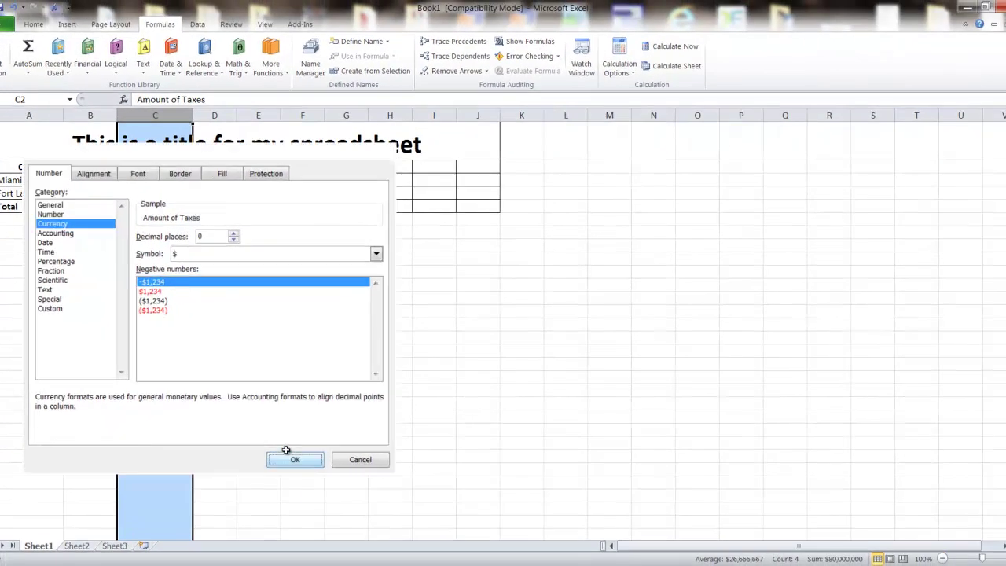
pyautogui.click(286, 450)
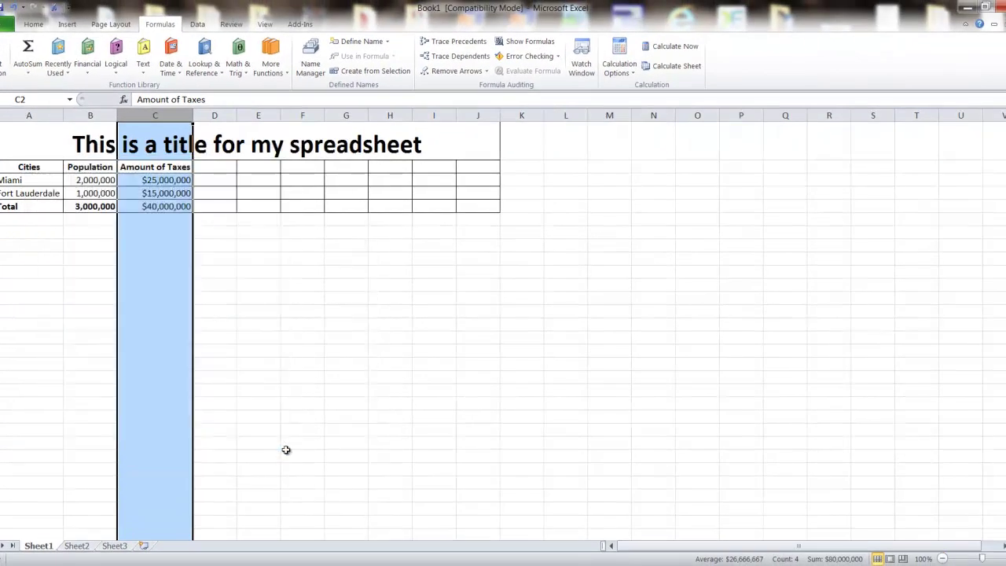
pyautogui.click(300, 326)
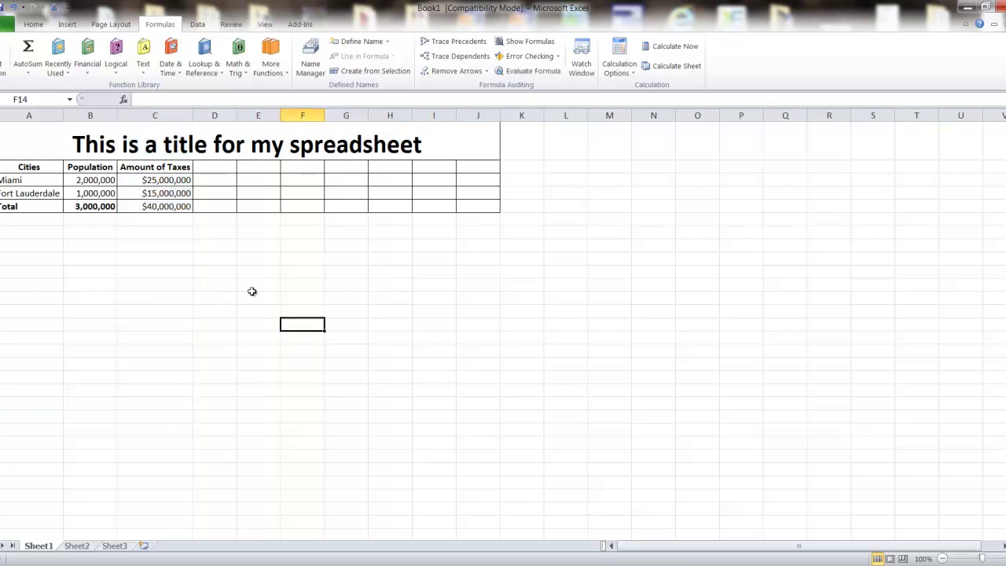
# Step: Change the tax amounts to 250000000 for Miami in C3 and 150000000 for Fort Lauderdale in C4
pyautogui.doubleClick(185, 179)
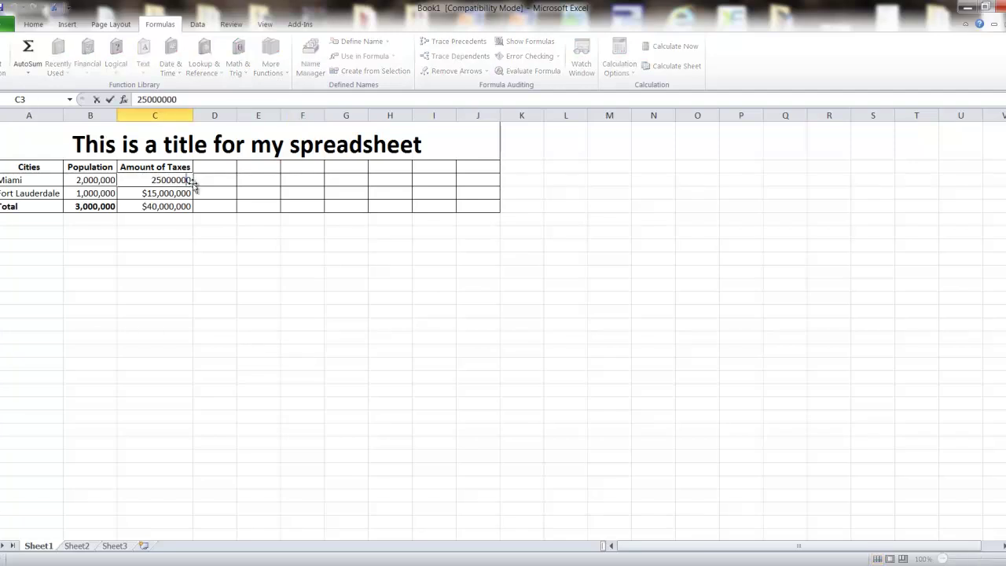
pyautogui.write('0')
pyautogui.click(183, 193)
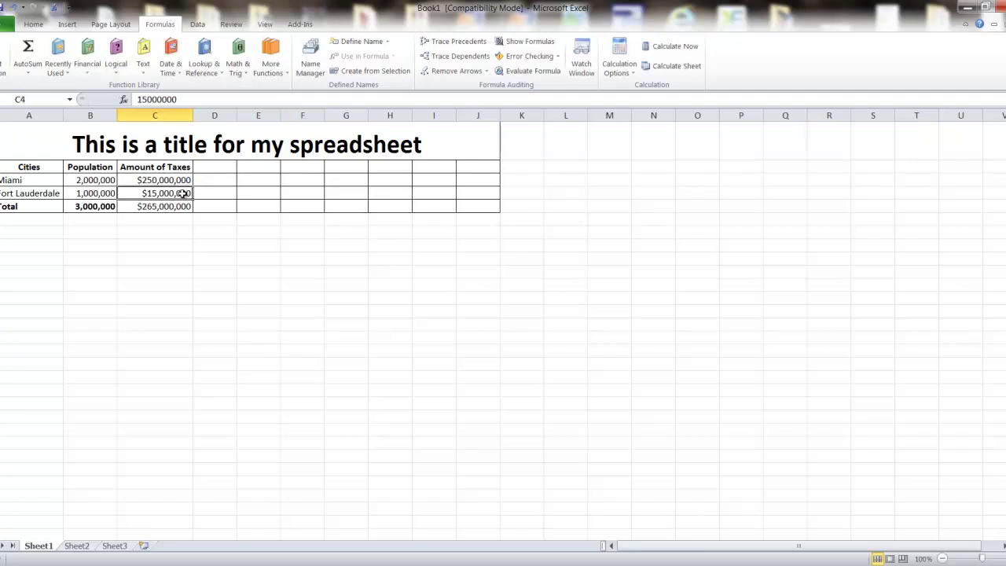
pyautogui.doubleClick(186, 194)
pyautogui.write('0')
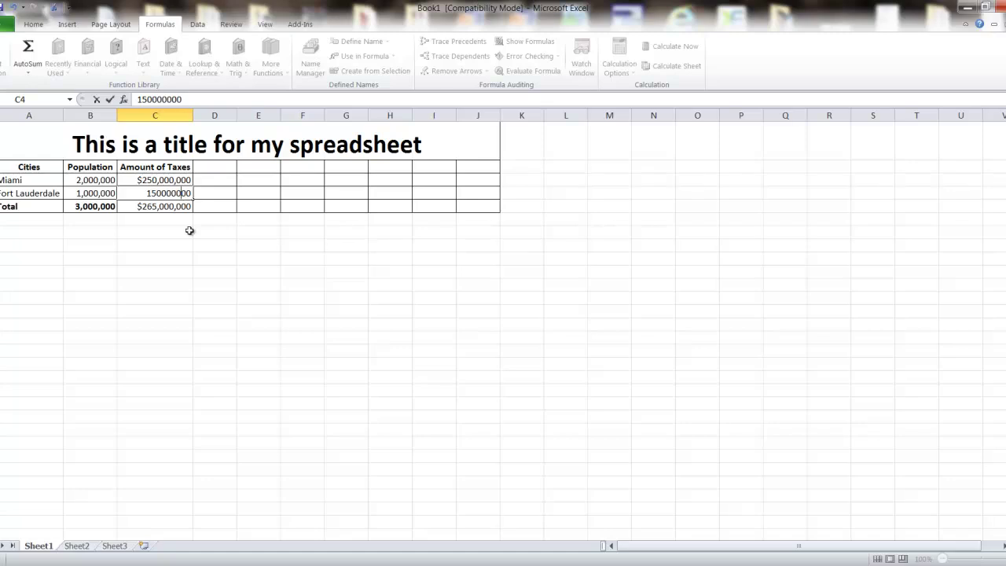
pyautogui.click(198, 297)
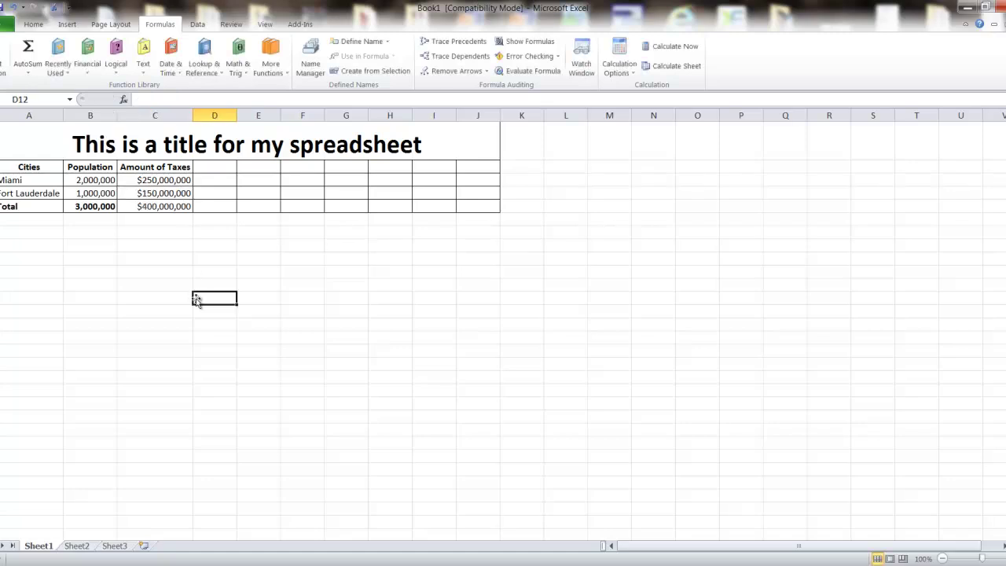
pyautogui.doubleClick(177, 180)
pyautogui.write('0')
pyautogui.click(174, 194)
pyautogui.doubleClick(174, 194)
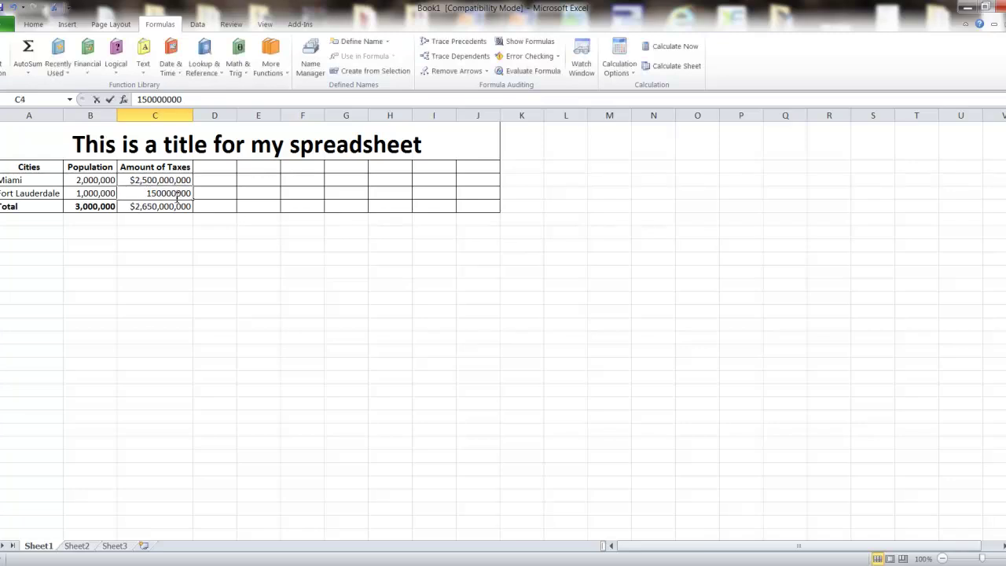
pyautogui.write('0')
pyautogui.click(188, 294)
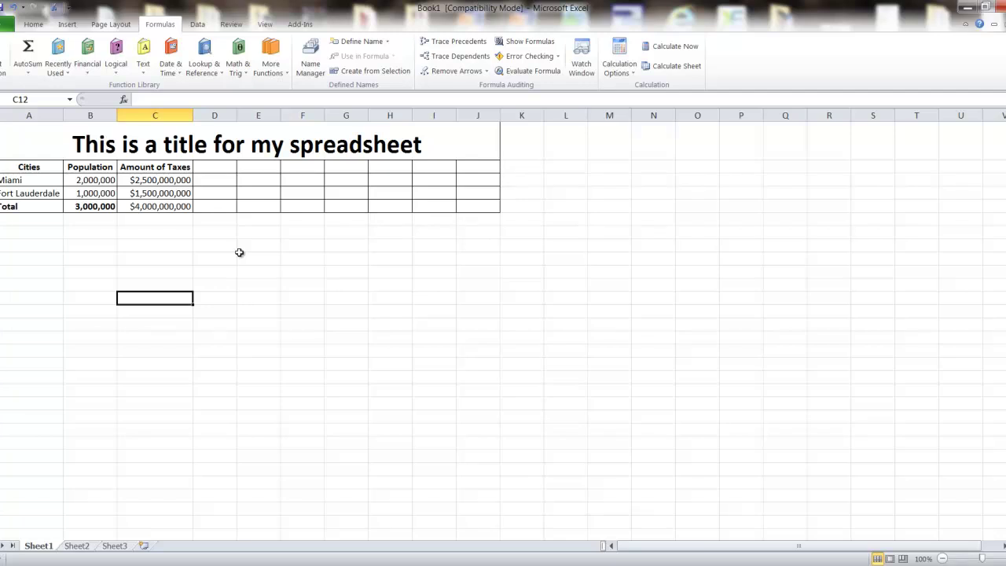
pyautogui.click(163, 181)
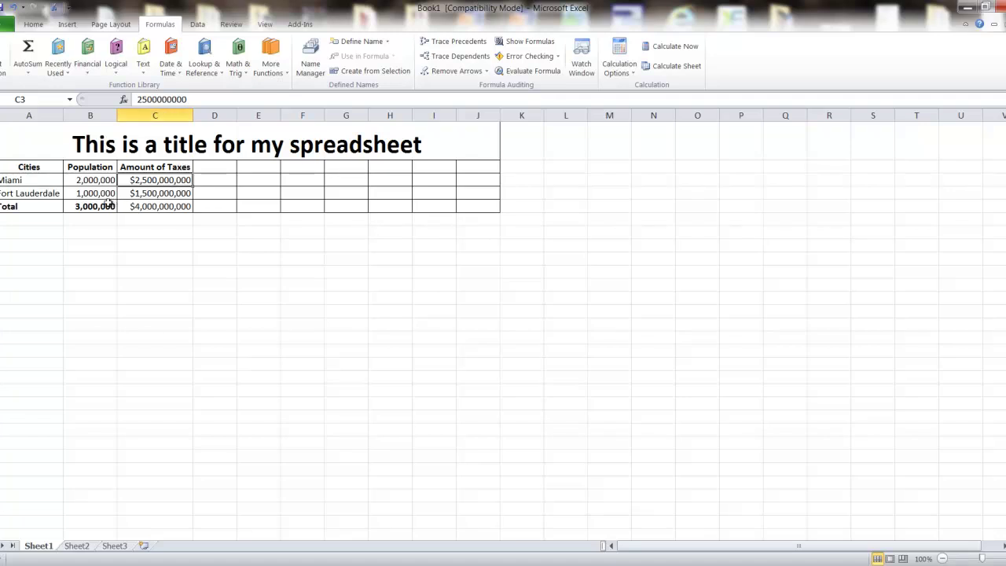
pyautogui.click(187, 206)
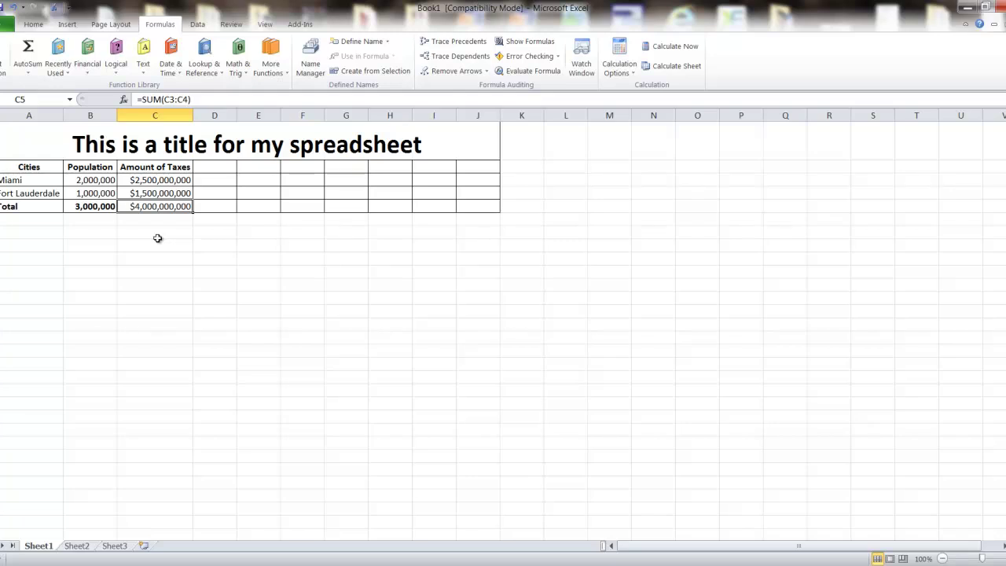
pyautogui.doubleClick(181, 180)
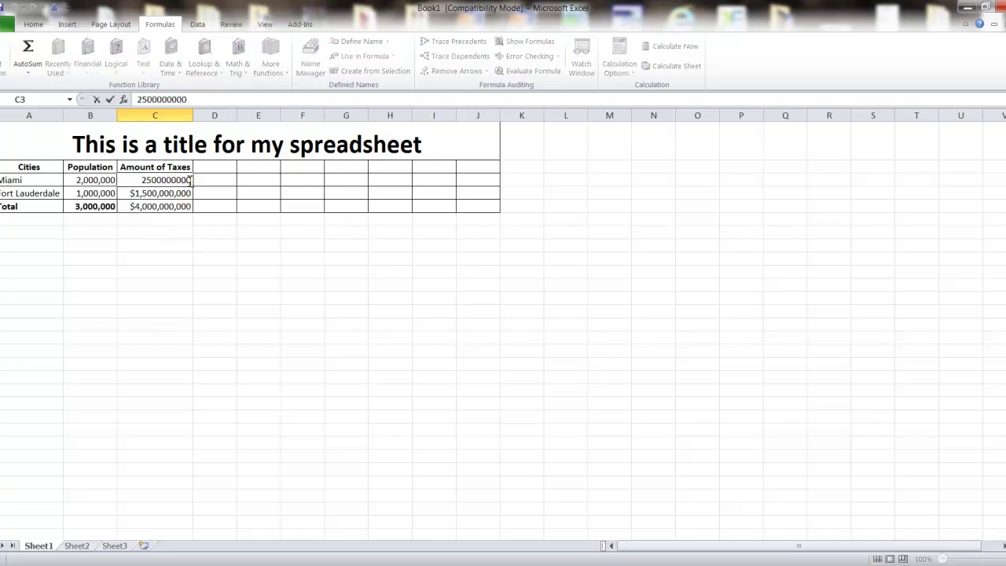
pyautogui.press('BackSpace')
pyautogui.write('1')
pyautogui.click(186, 310)
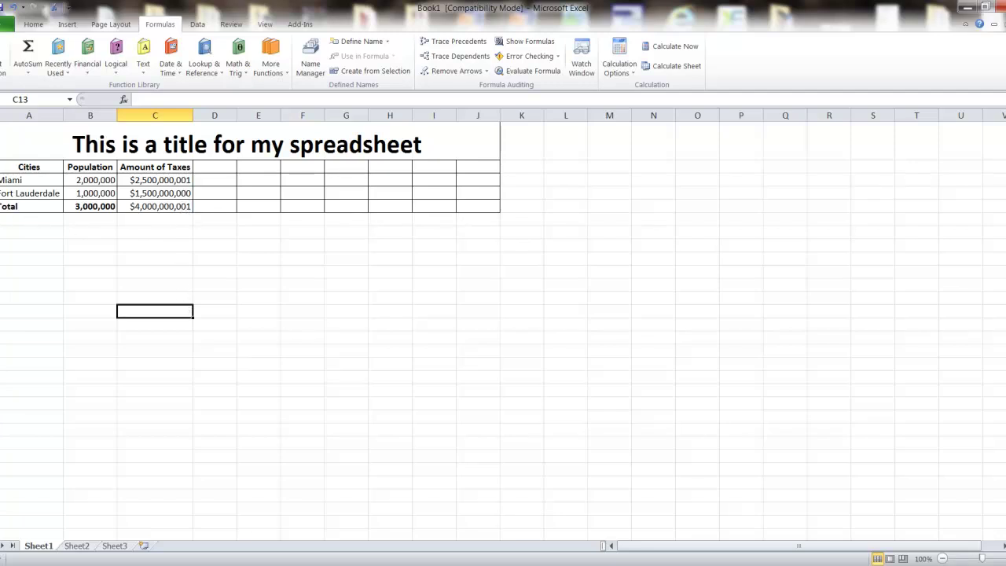
# Step: Make the entire Total row, row 5, bold, including the tax total in C5
pyautogui.click(2, 206)
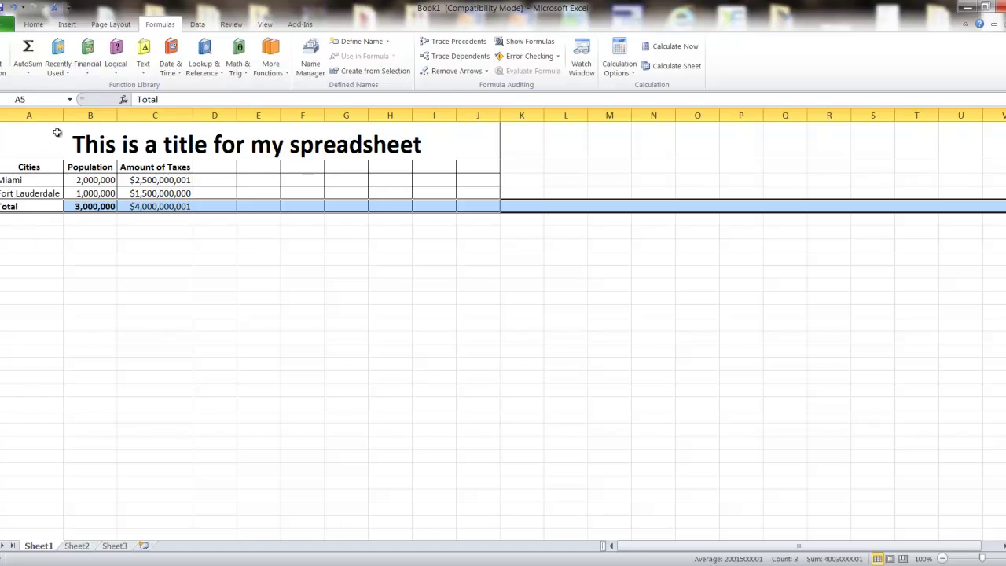
pyautogui.click(32, 24)
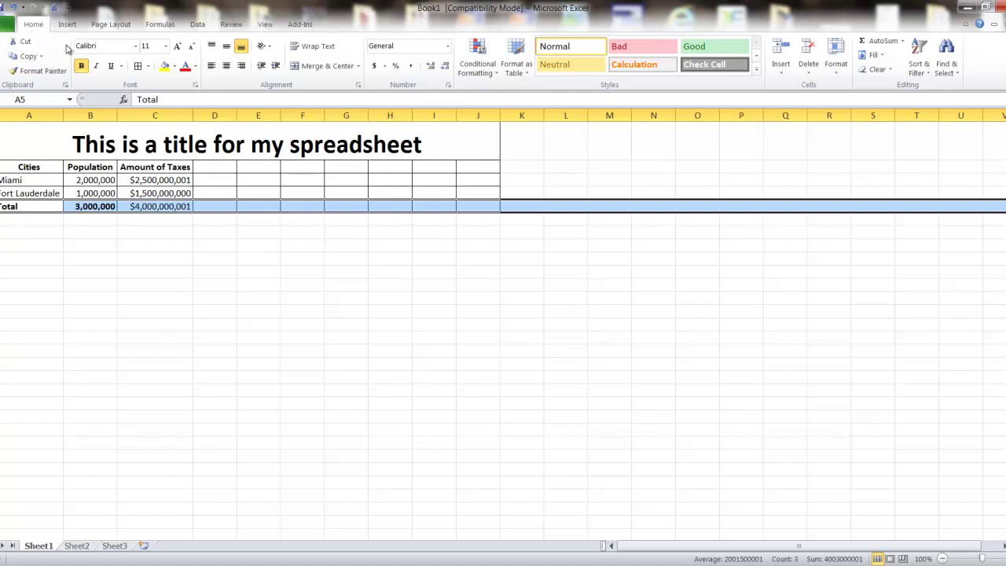
pyautogui.click(81, 66)
pyautogui.click(81, 66)
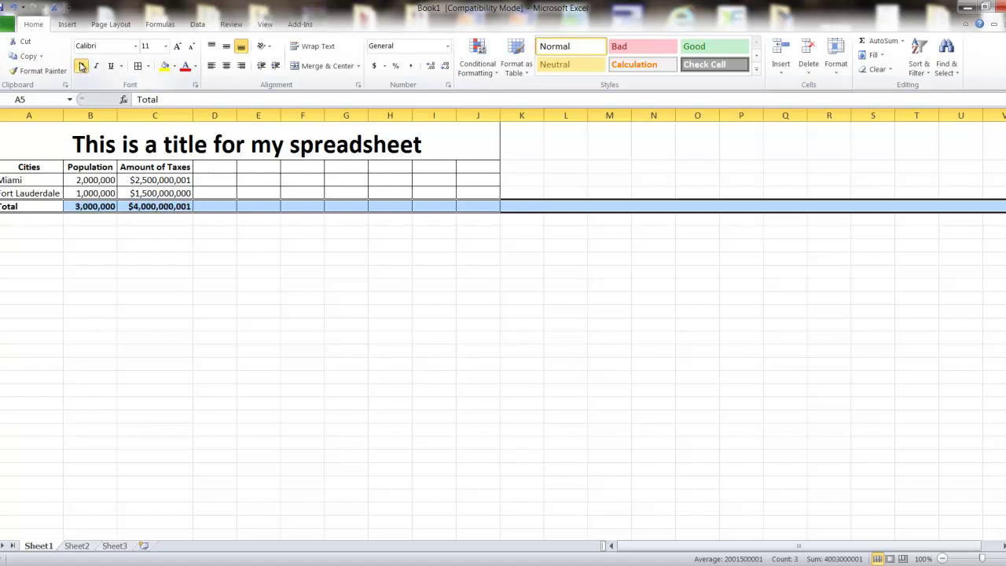
pyautogui.click(128, 271)
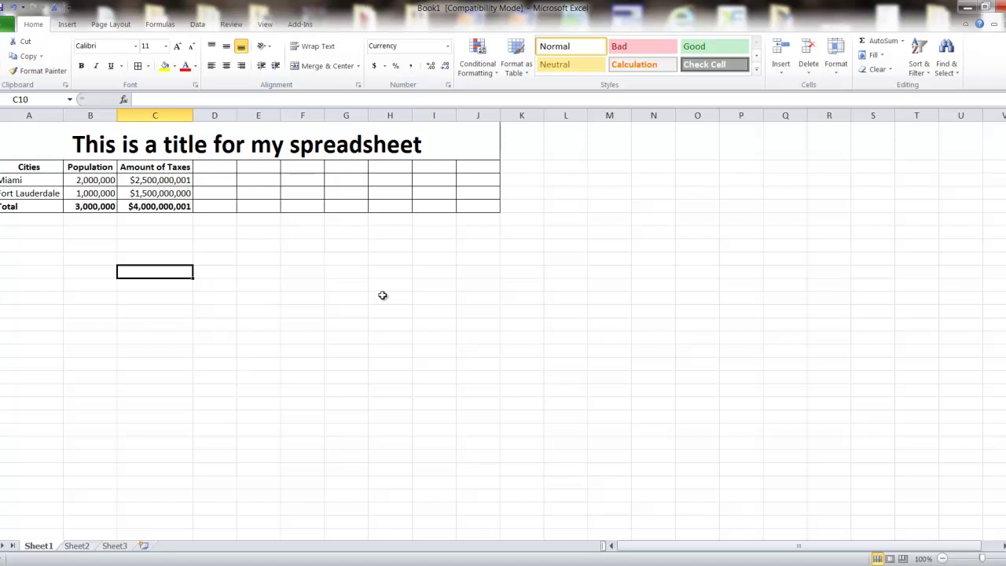
# Step: Fill the Total row cells A5:J5 with the standard yellow color
pyautogui.moveTo(481, 207); pyautogui.dragTo(12, 204)
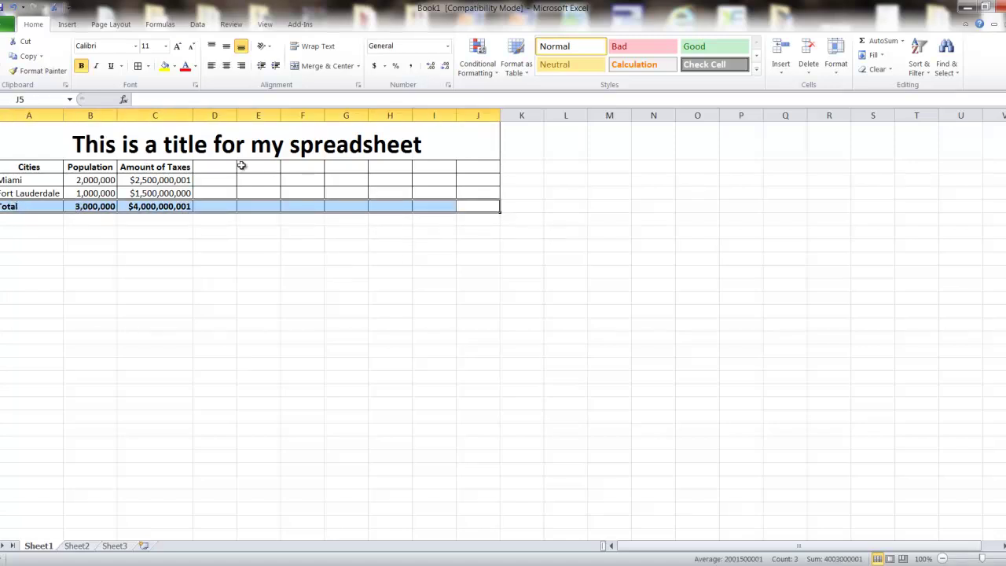
pyautogui.rightClick(160, 205)
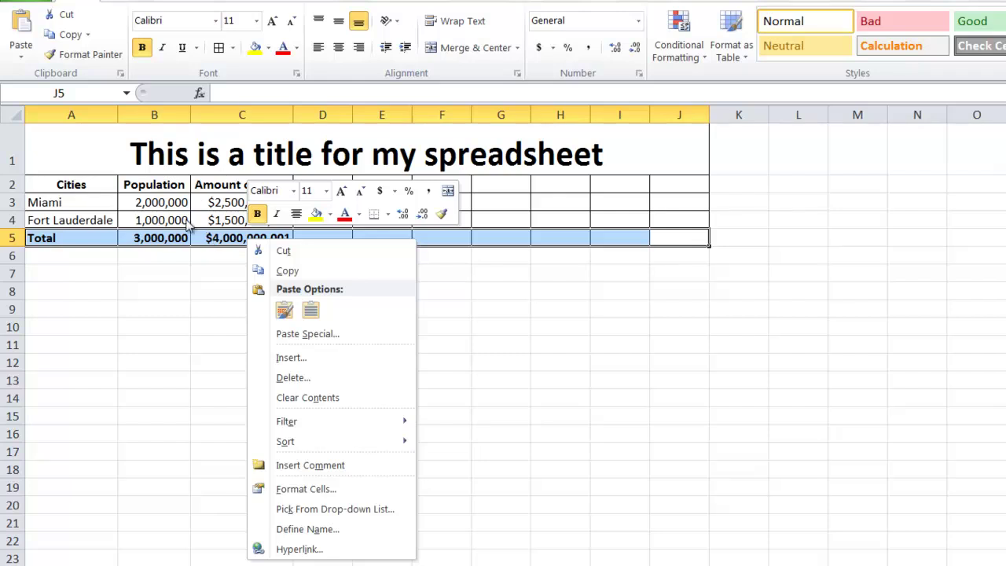
pyautogui.press('Escape')
pyautogui.moveTo(680, 238); pyautogui.dragTo(66, 238)
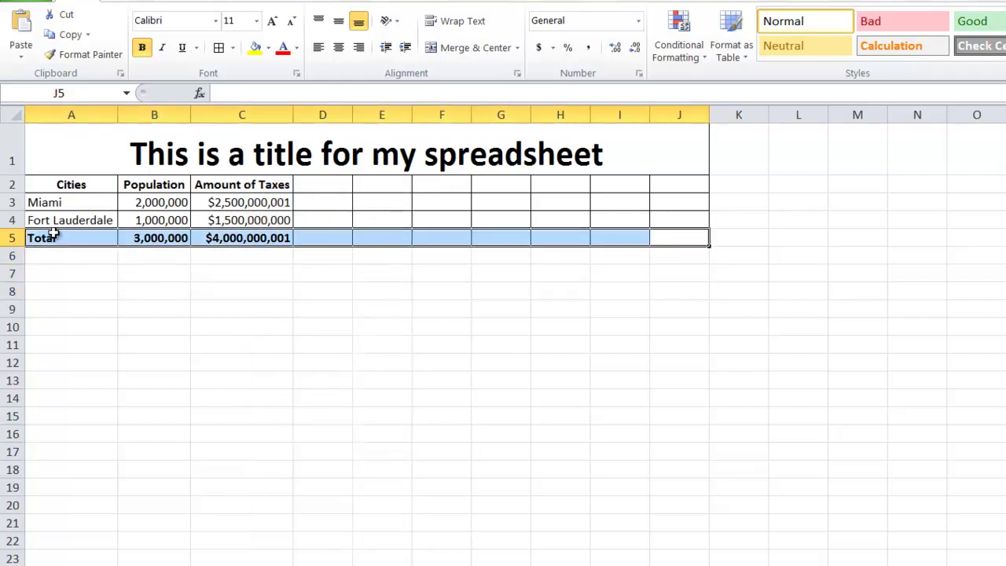
pyautogui.click(269, 47)
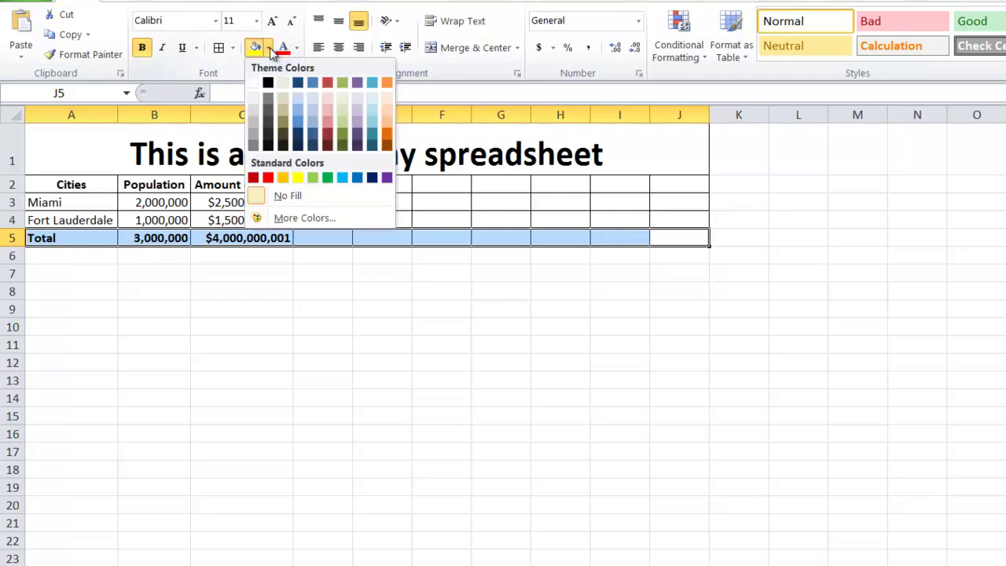
pyautogui.click(298, 177)
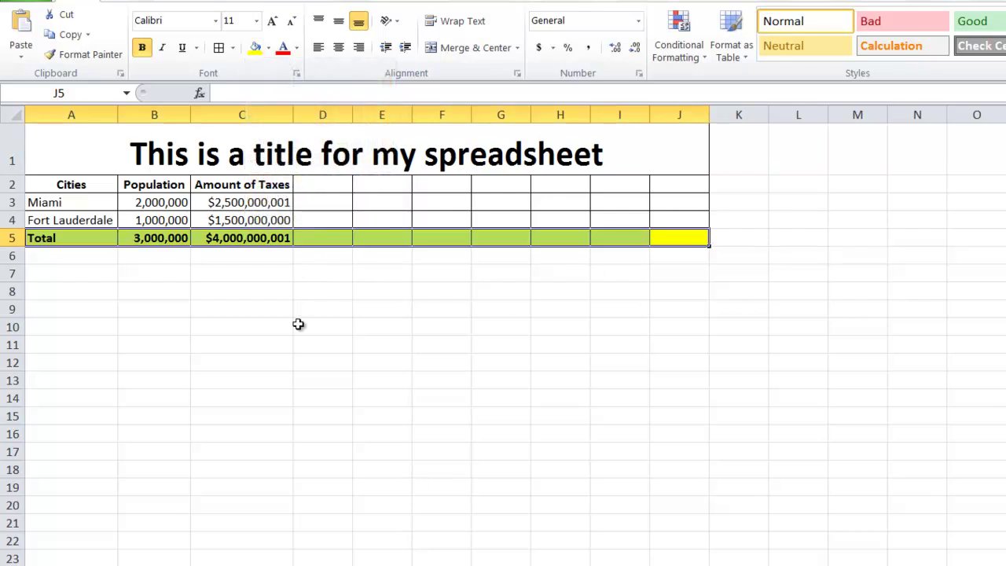
pyautogui.click(296, 328)
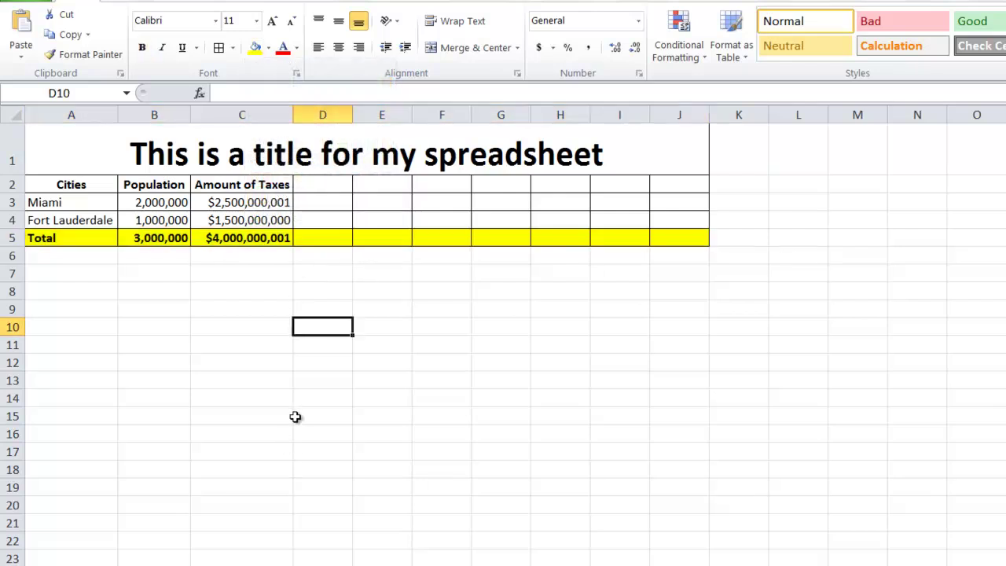
# Step: Fill the merged title cell in row 1 with a light blue theme color
pyautogui.click(666, 144)
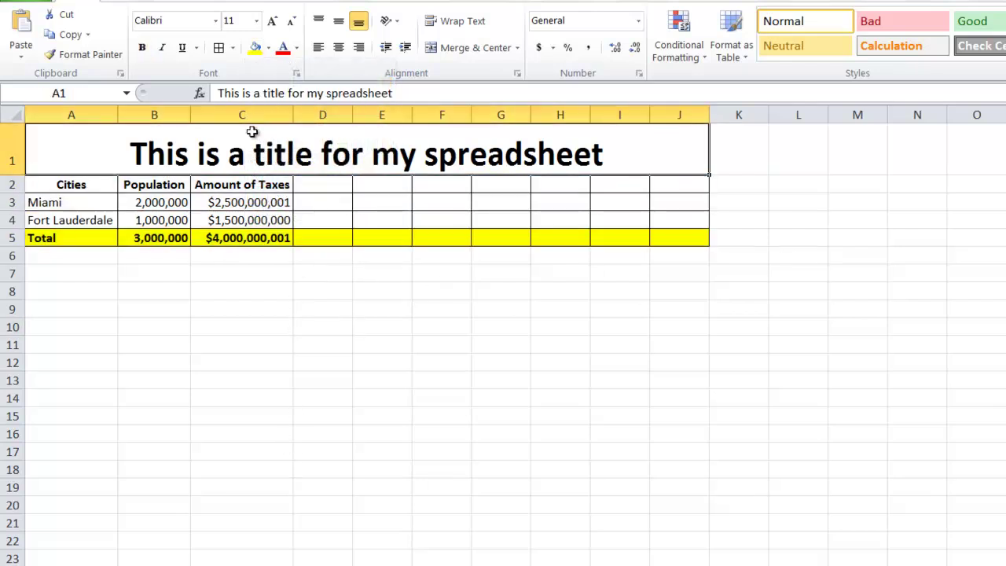
pyautogui.click(267, 48)
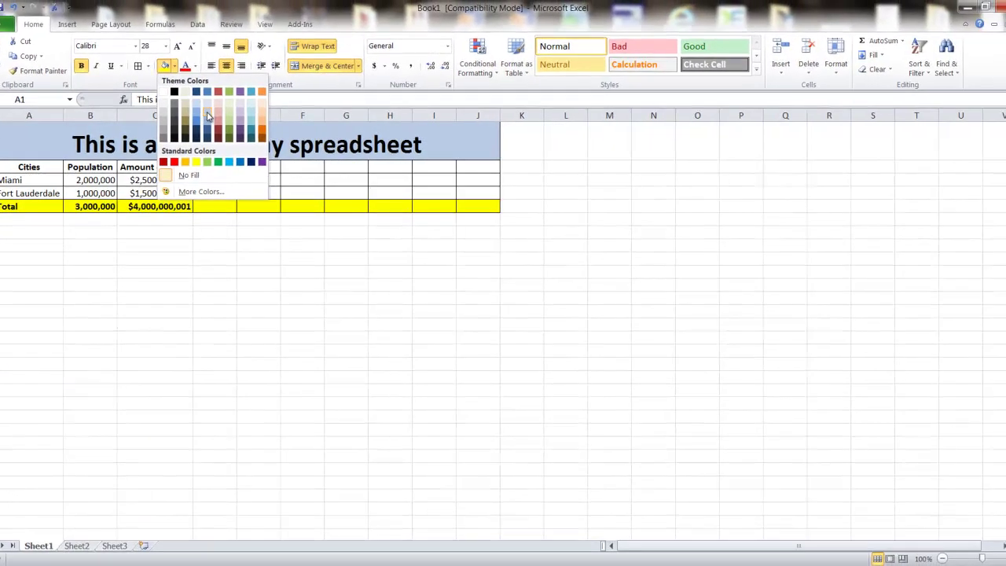
pyautogui.click(208, 117)
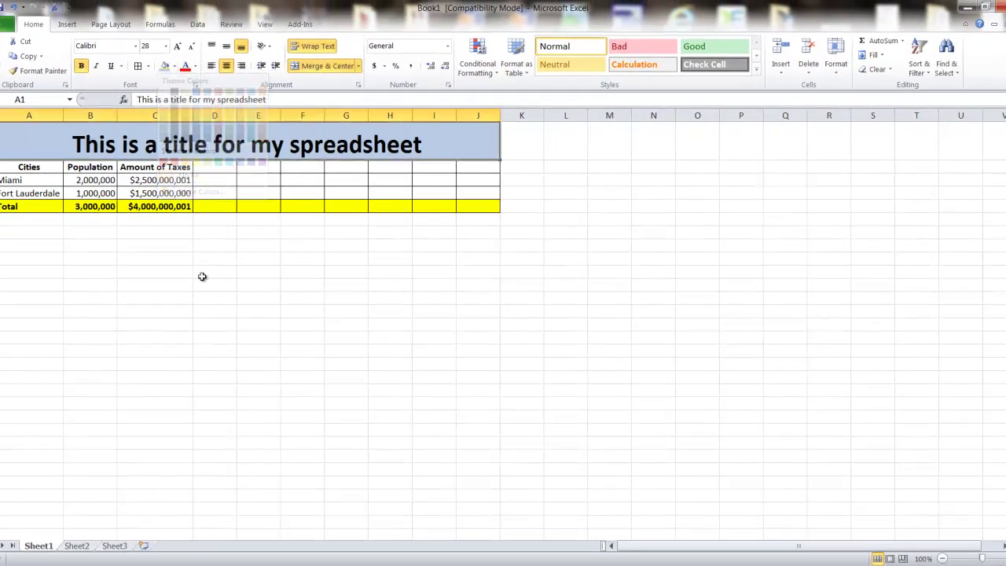
pyautogui.click(203, 313)
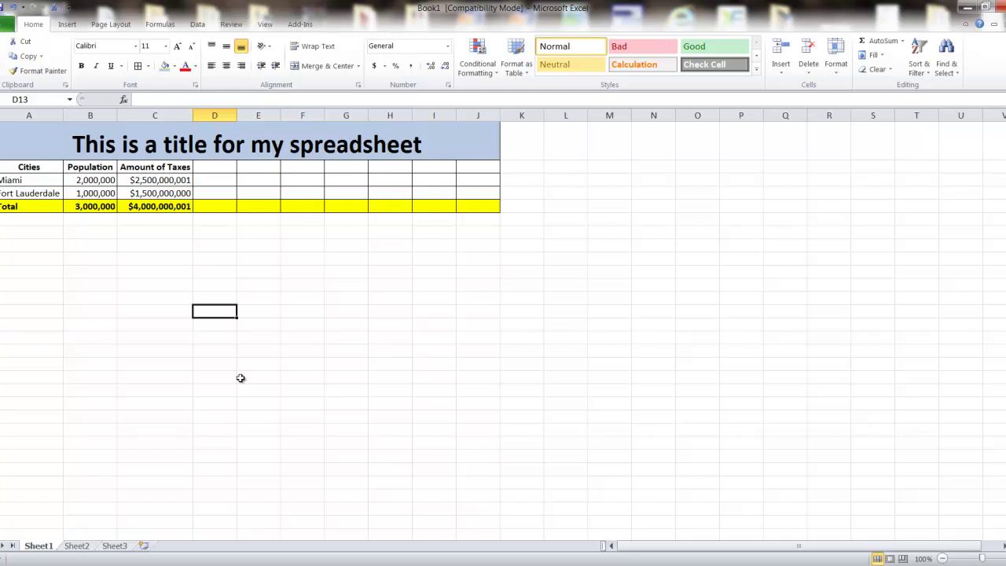
# Step: Set the font color of the headings in A2:C2 to the dark blue theme color
pyautogui.moveTo(165, 167); pyautogui.dragTo(38, 162)
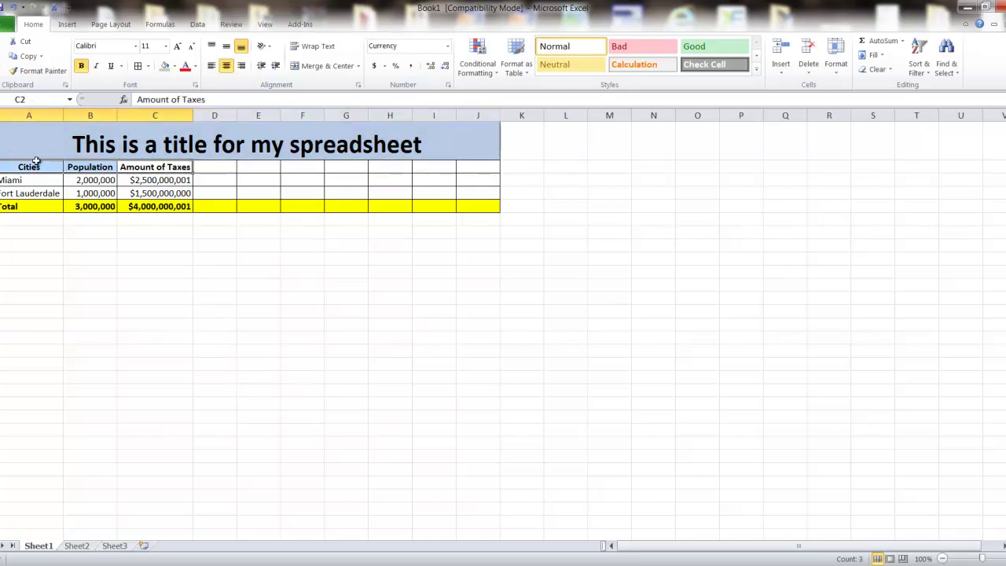
pyautogui.click(197, 66)
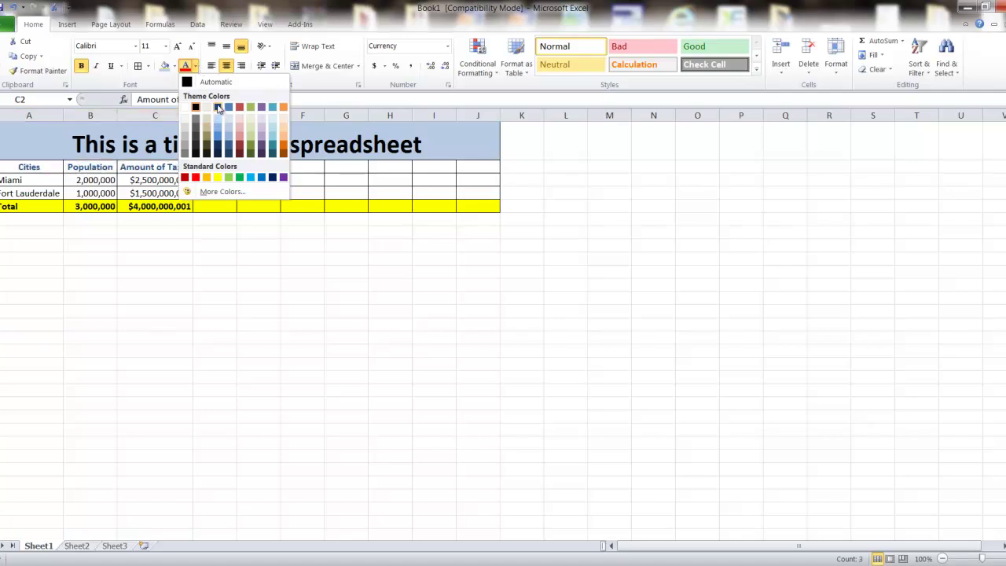
pyautogui.click(219, 109)
pyautogui.click(187, 390)
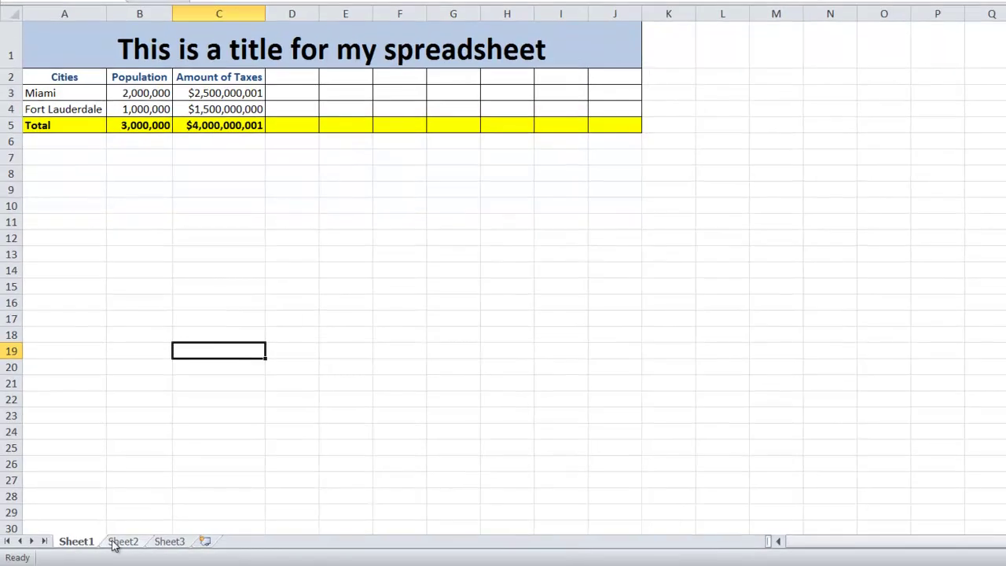
# Step: Look through the workbook's other sheets and insert a new worksheet after Sheet3, keeping its default name
pyautogui.click(76, 546)
pyautogui.click(166, 542)
pyautogui.click(205, 541)
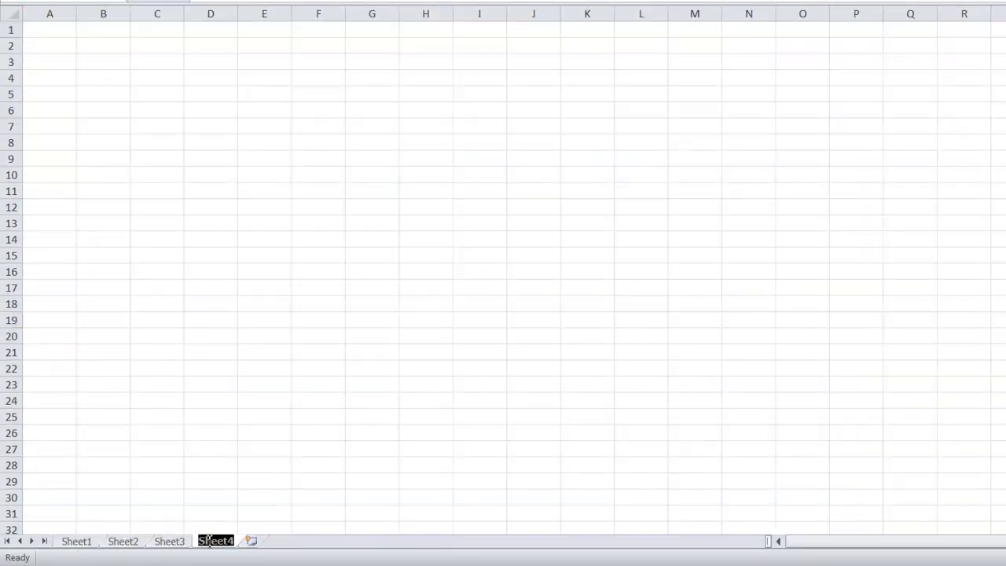
pyautogui.click(285, 495)
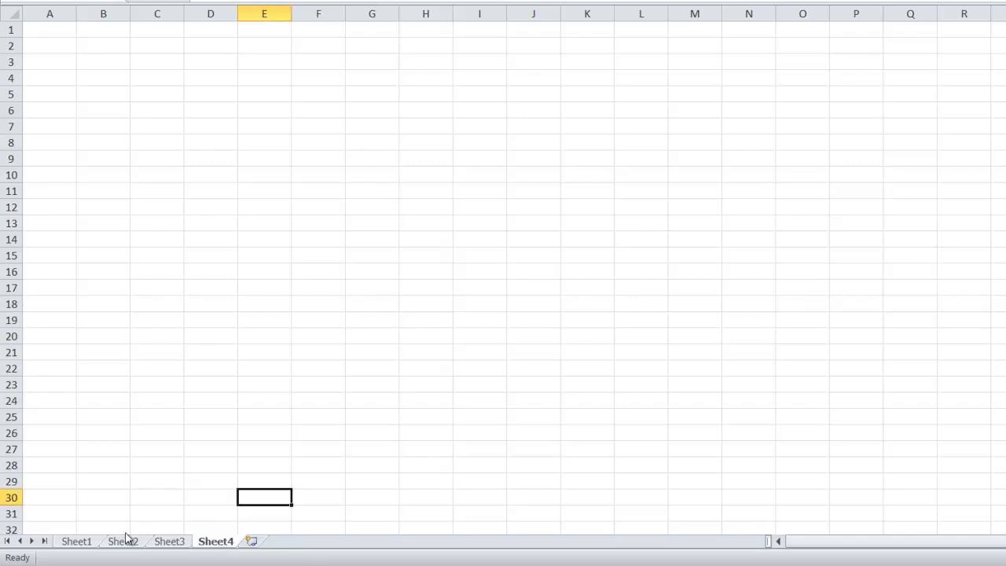
# Step: Return to Sheet1 and rename it "American Cities"
pyautogui.click(76, 541)
pyautogui.rightClick(72, 544)
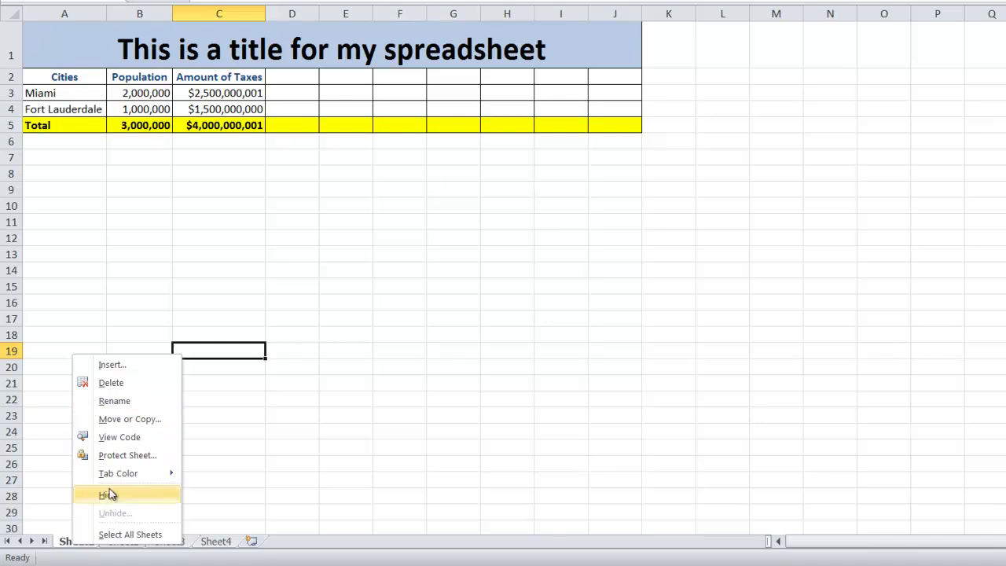
pyautogui.click(120, 401)
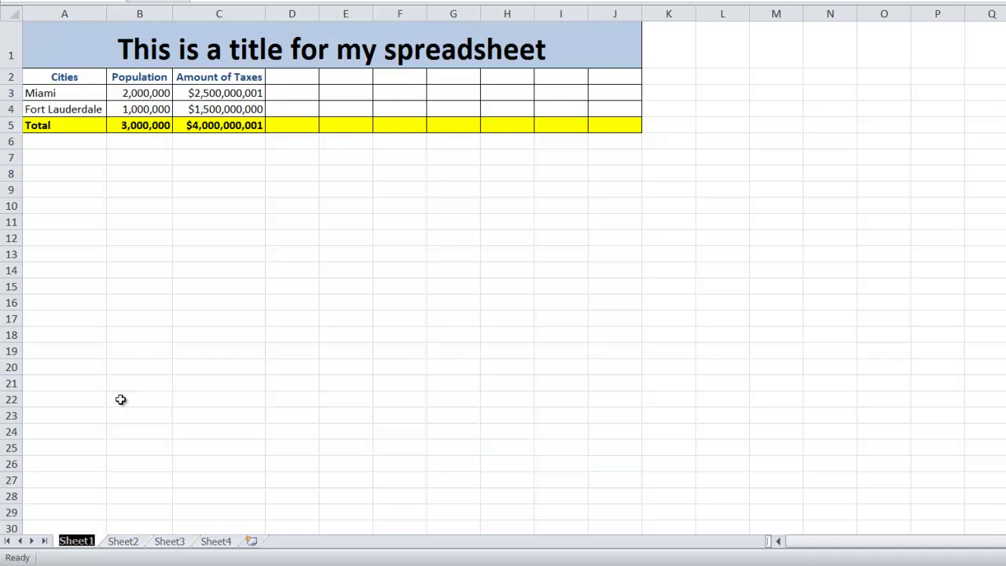
pyautogui.write('Ame')
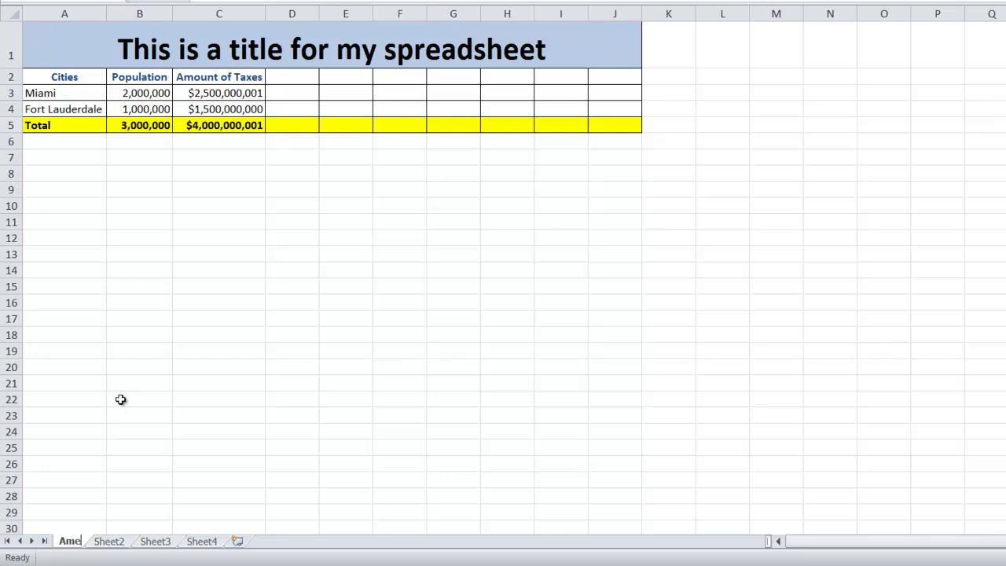
pyautogui.write('rican Citi')
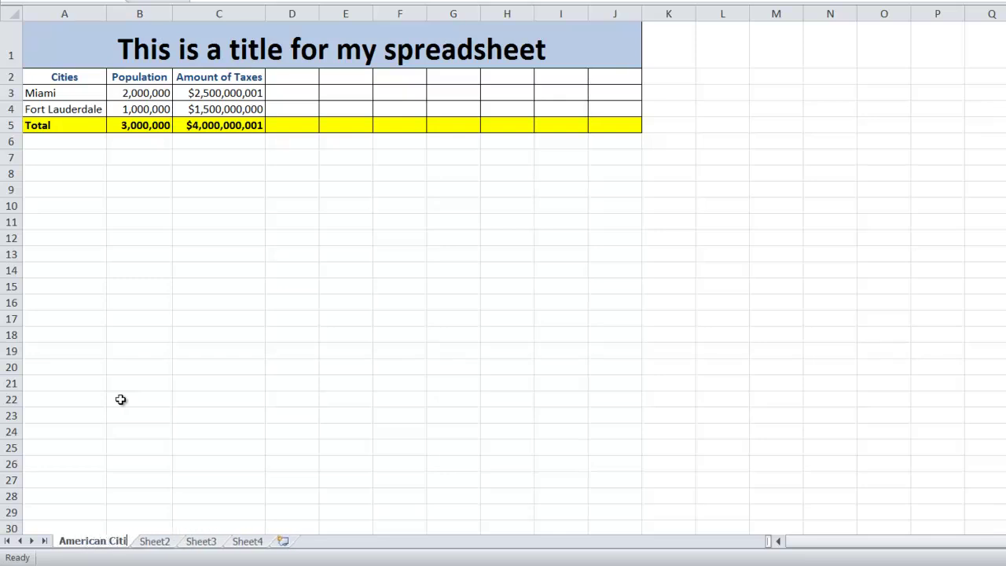
pyautogui.write('es')
pyautogui.click(242, 367)
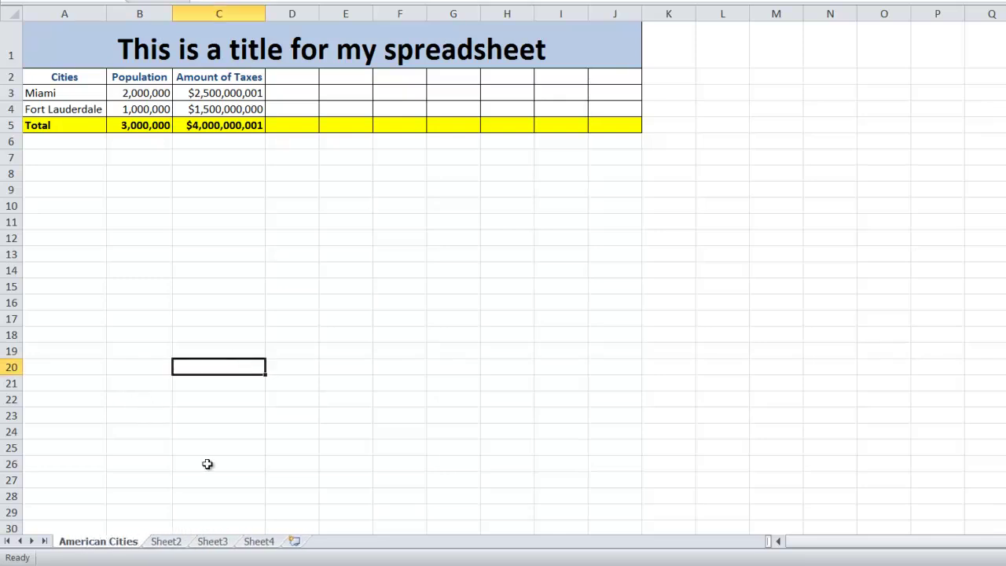
# Step: Color the American Cities sheet tab with the dark red theme color, check it from Sheet2, and return to American Cities
pyautogui.rightClick(128, 545)
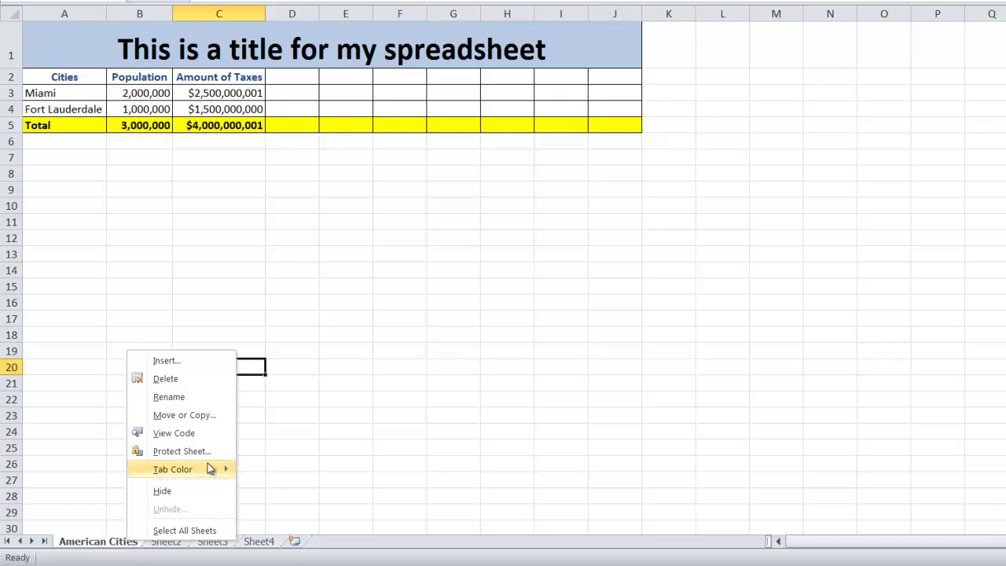
pyautogui.moveTo(209, 467)
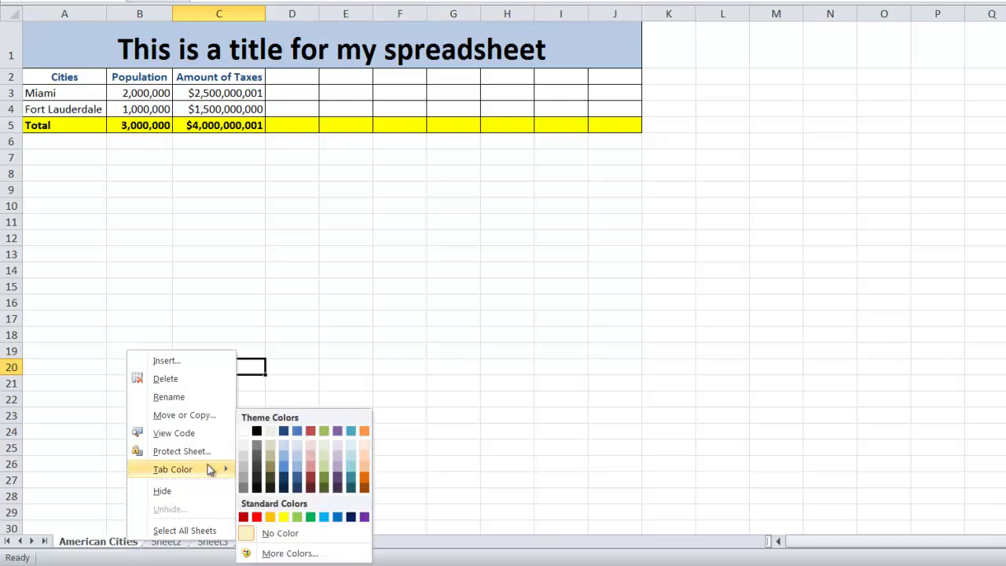
pyautogui.click(312, 476)
pyautogui.click(397, 398)
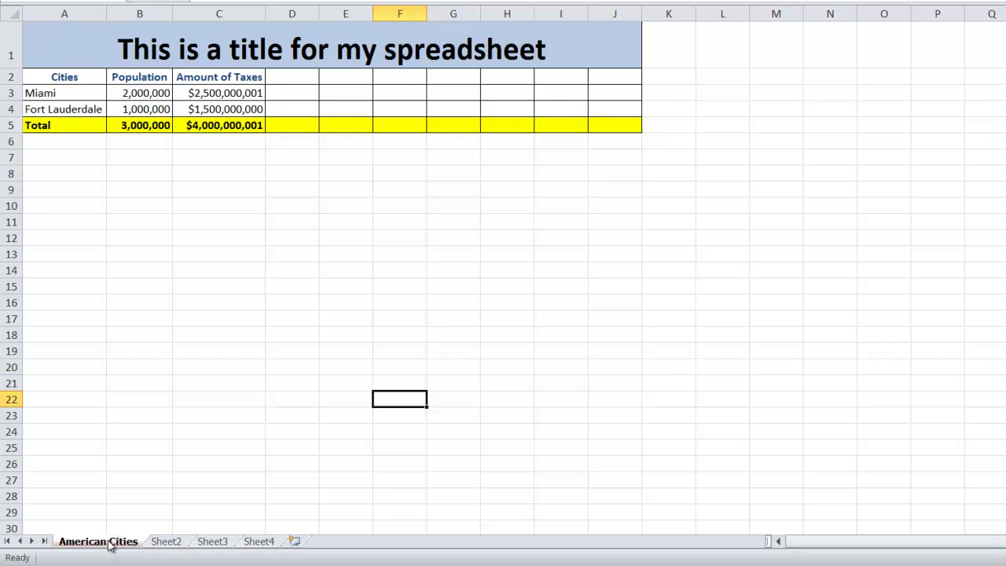
pyautogui.click(167, 541)
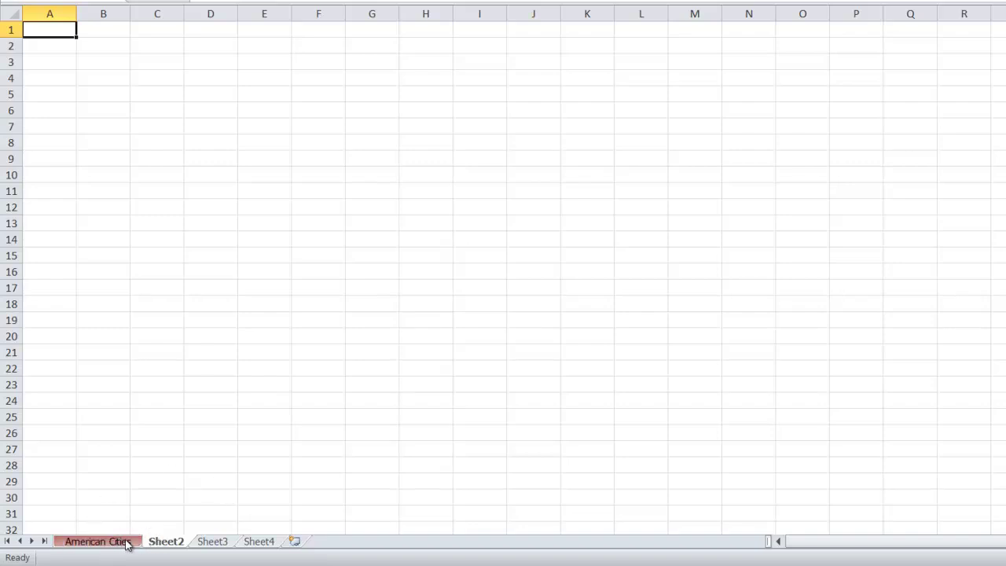
pyautogui.click(98, 541)
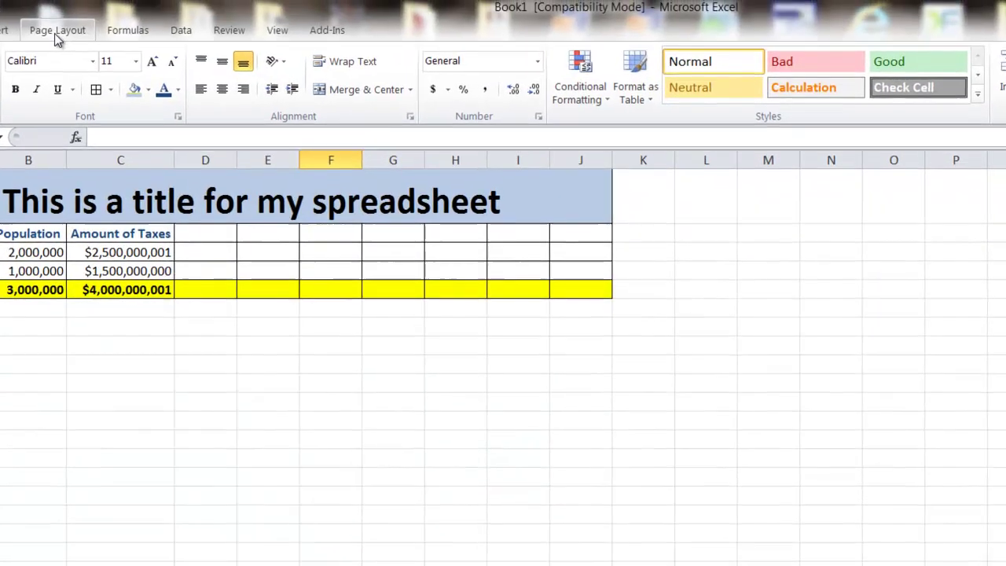
# Step: Set the page margins of the American Cities sheet to the Narrow preset
pyautogui.click(54, 38)
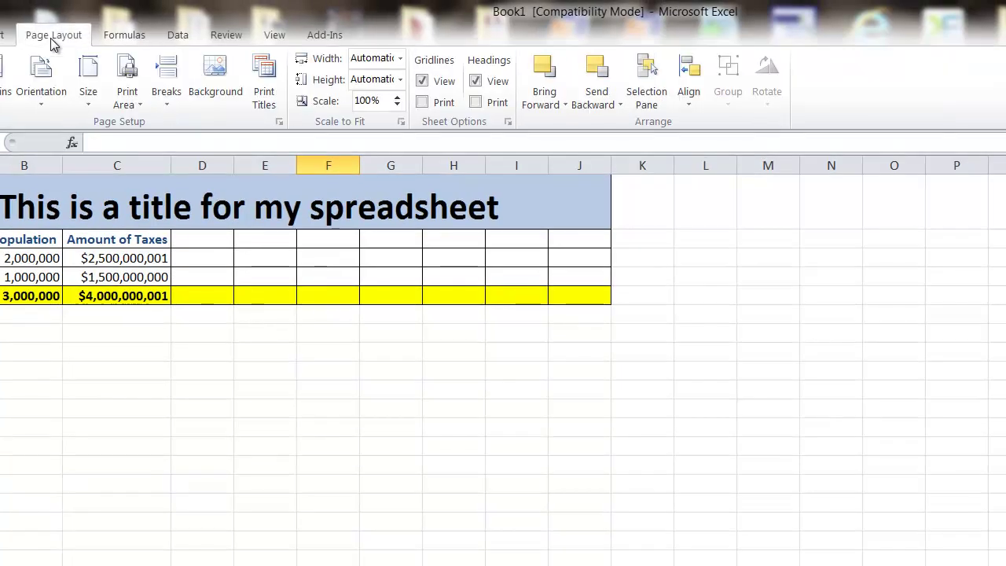
pyautogui.click(3, 94)
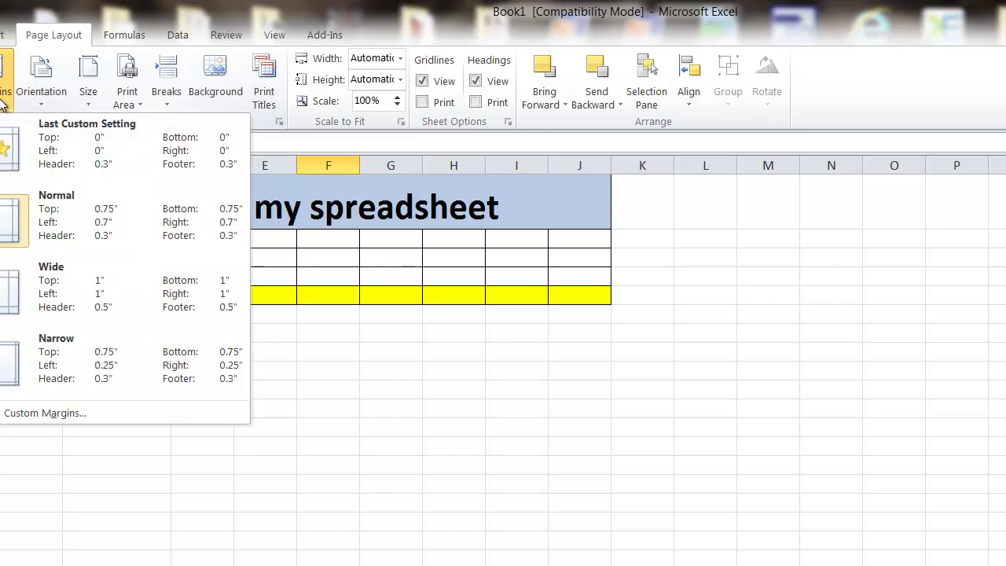
pyautogui.click(4, 361)
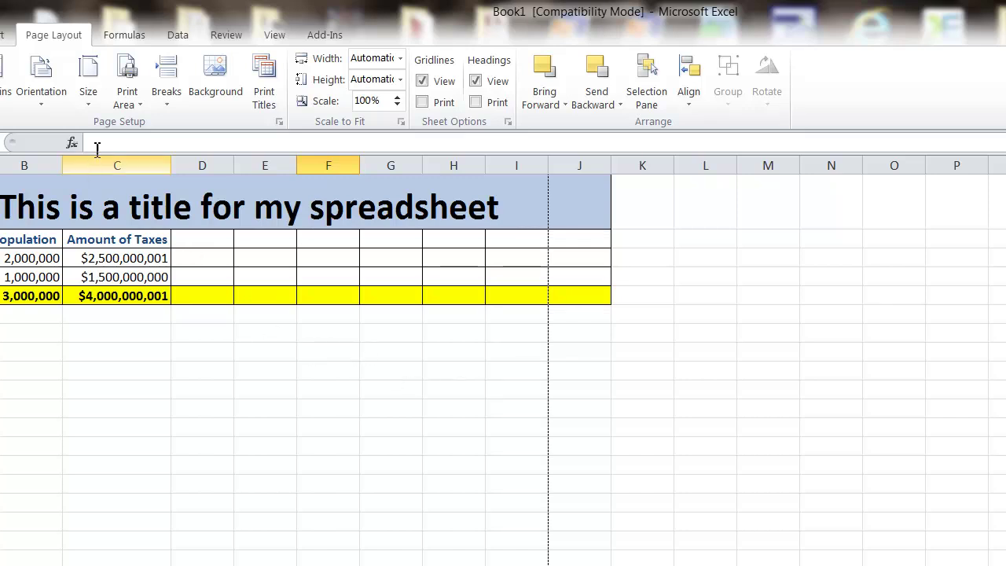
# Step: Switch the page orientation to Landscape and widen columns D, E and F so the table reaches the page break
pyautogui.click(44, 94)
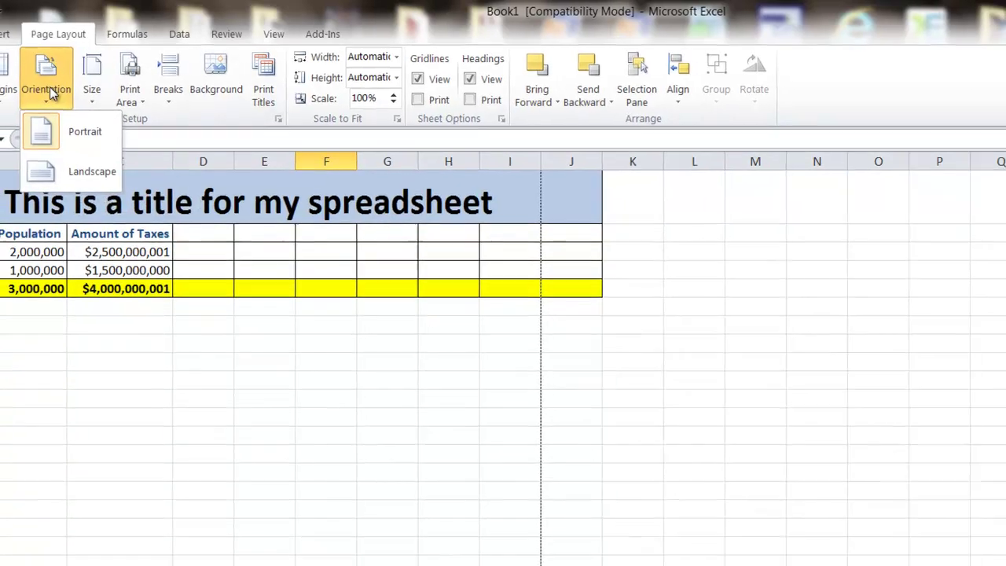
pyautogui.click(69, 171)
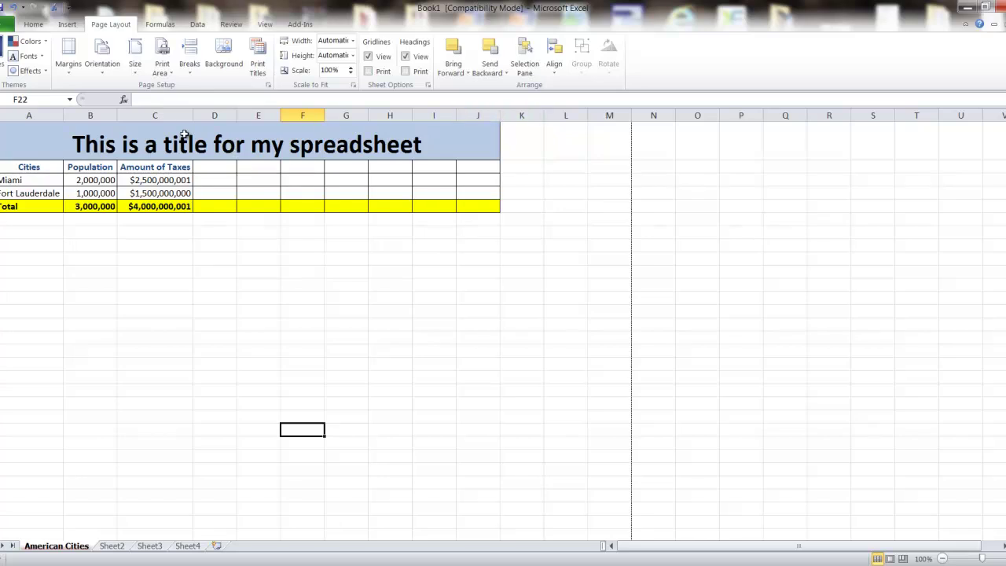
pyautogui.moveTo(237, 115); pyautogui.dragTo(438, 115)
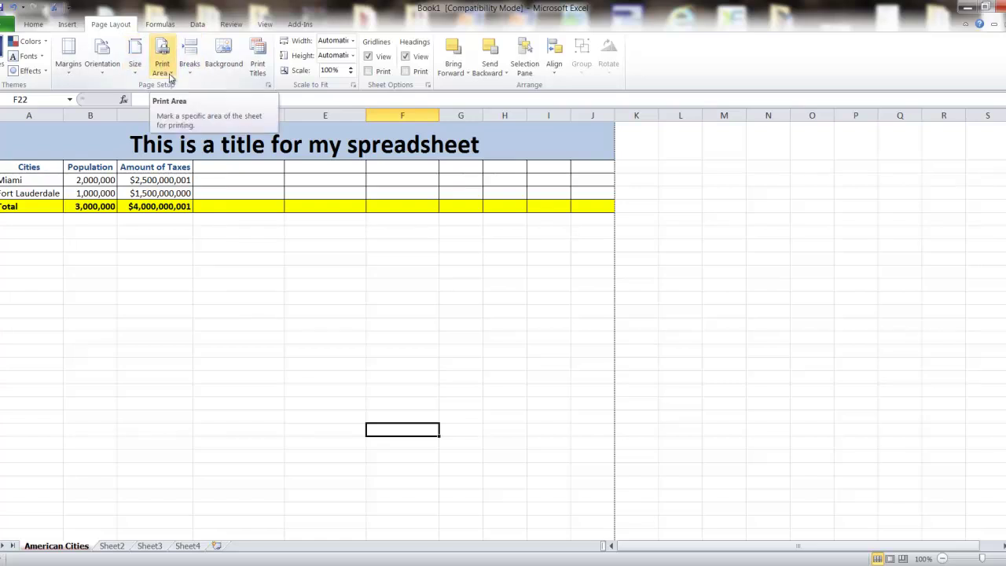
# Step: Select the table range A1:J5, view the print area options, and deselect the table
pyautogui.click(115, 271)
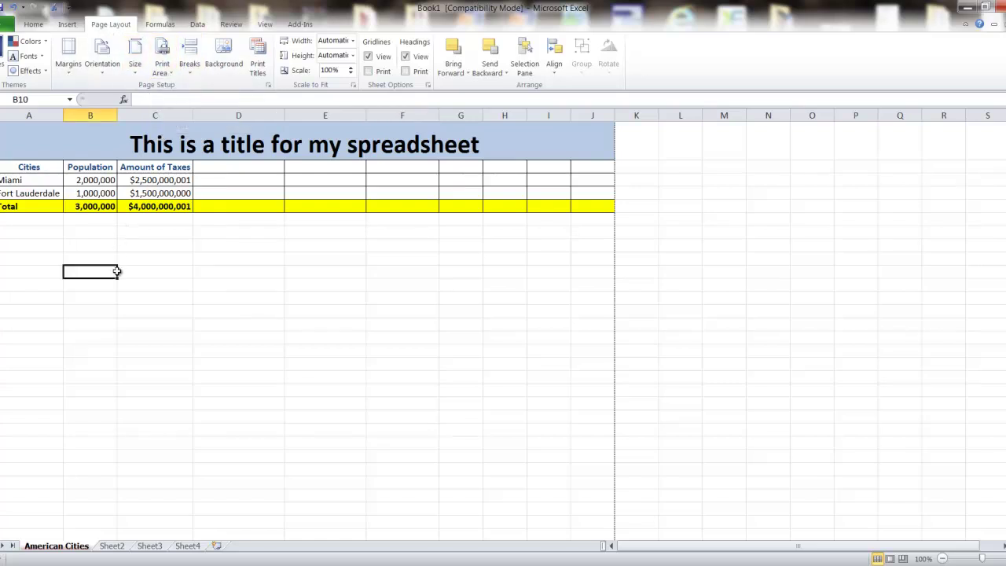
pyautogui.moveTo(32, 146); pyautogui.dragTo(550, 206)
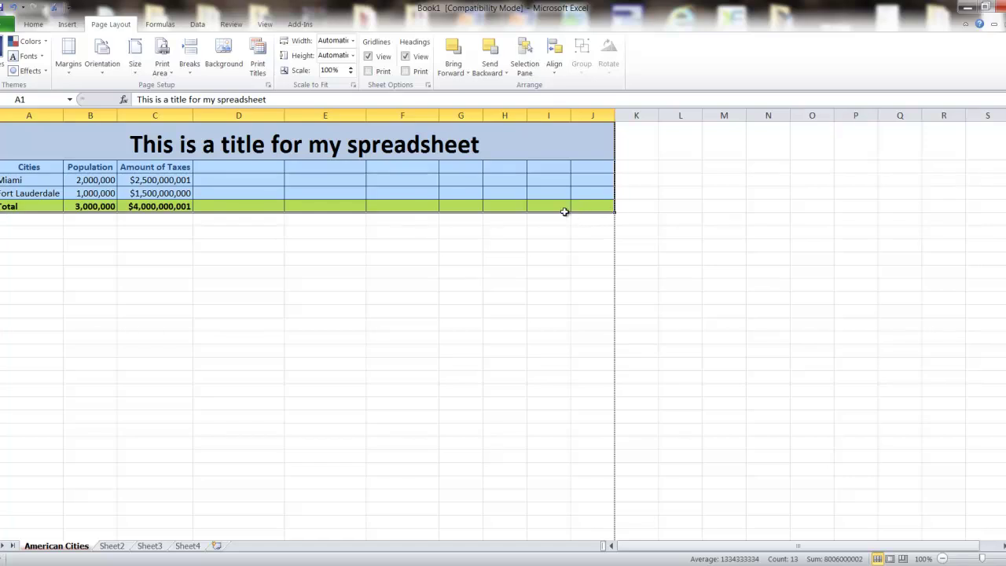
pyautogui.click(170, 72)
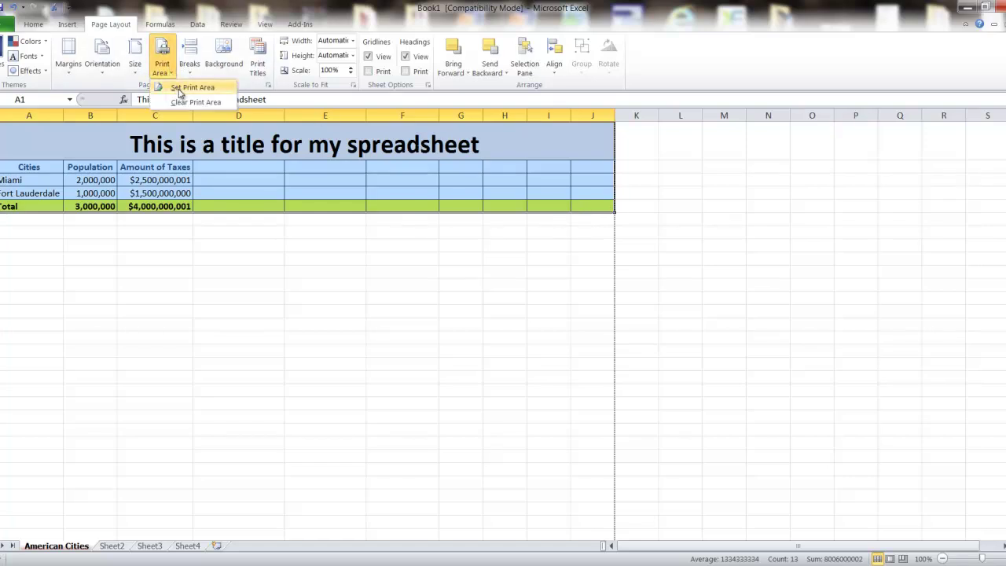
pyautogui.click(191, 303)
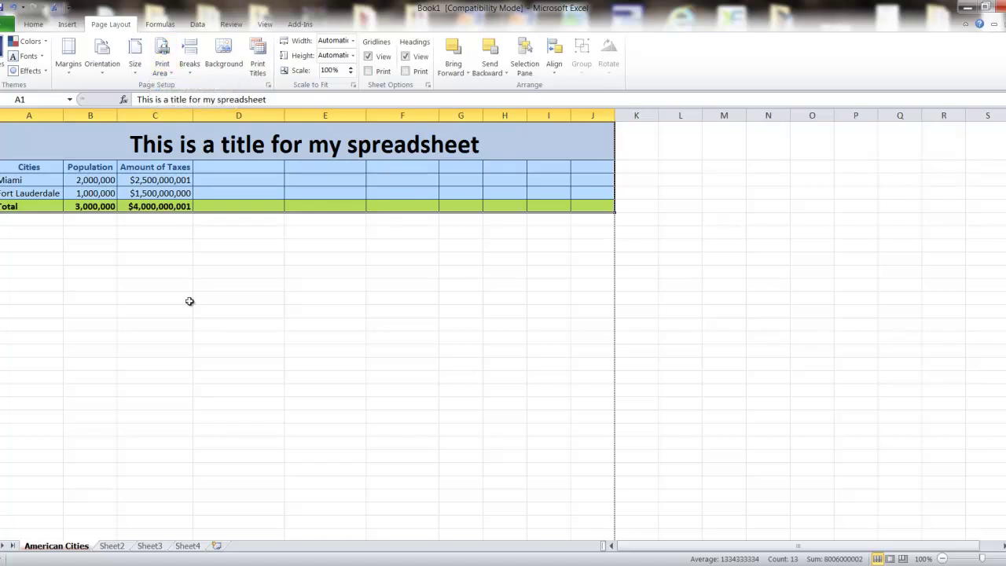
pyautogui.click(268, 289)
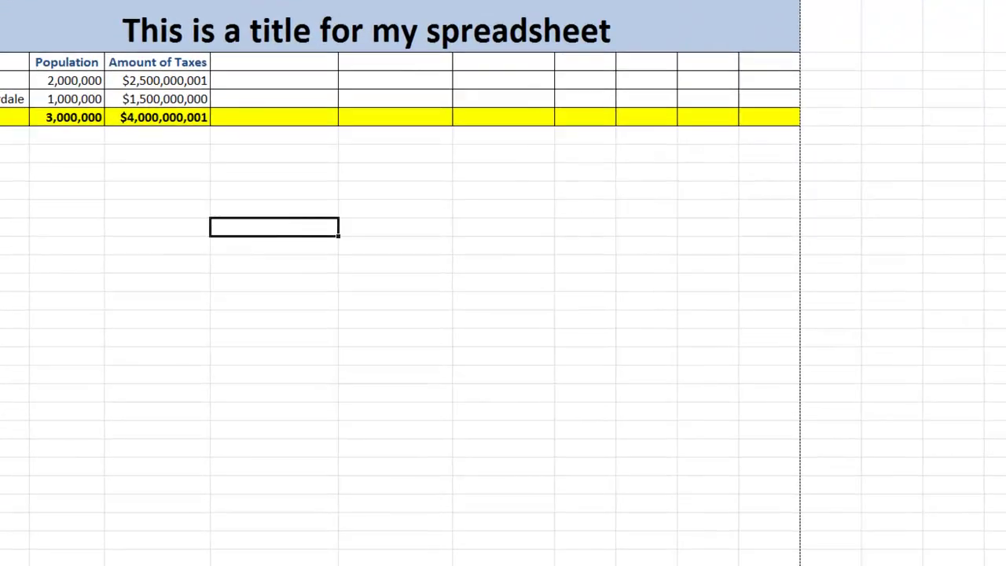
pyautogui.click(52, 223)
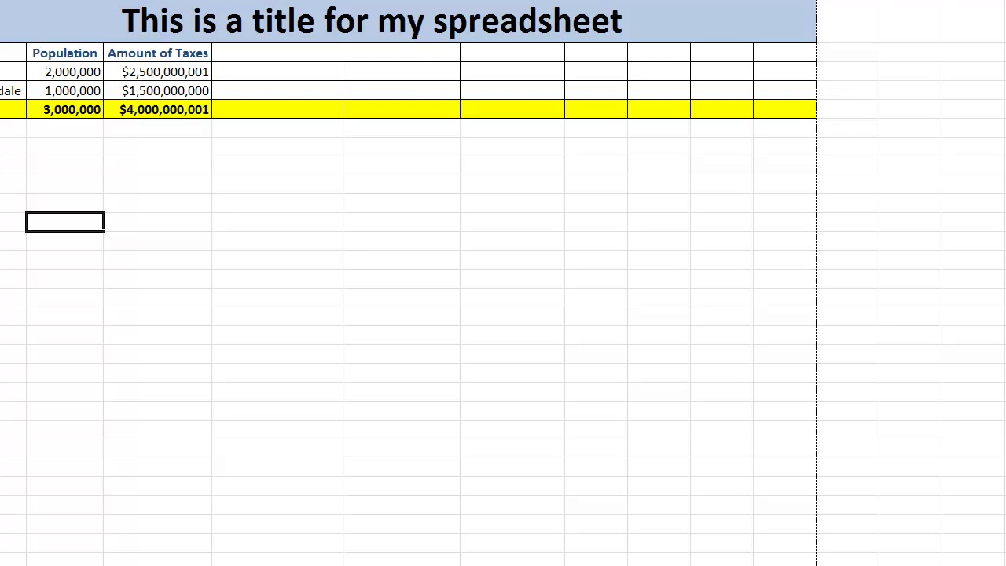
# Step: Enter 1 in cell F2 and 2 in cell F3
pyautogui.click(542, 50)
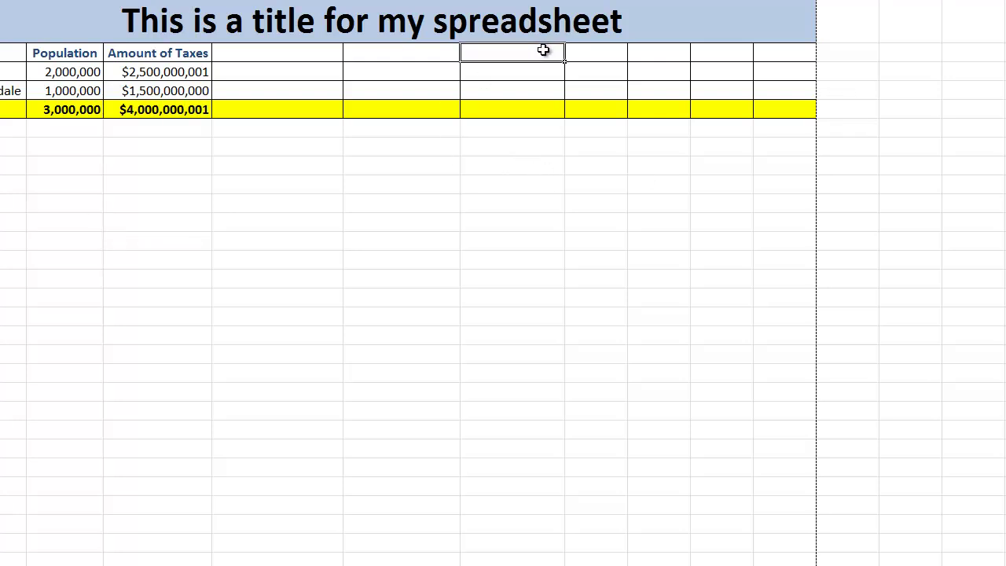
pyautogui.write('1')
pyautogui.click(537, 72)
pyautogui.write('1')
pyautogui.press('BackSpace')
pyautogui.write('2')
pyautogui.click(524, 87)
# Step: Fill F2:F5 with a linear series in columns using a step value of 1
pyautogui.moveTo(544, 55); pyautogui.dragTo(555, 109)
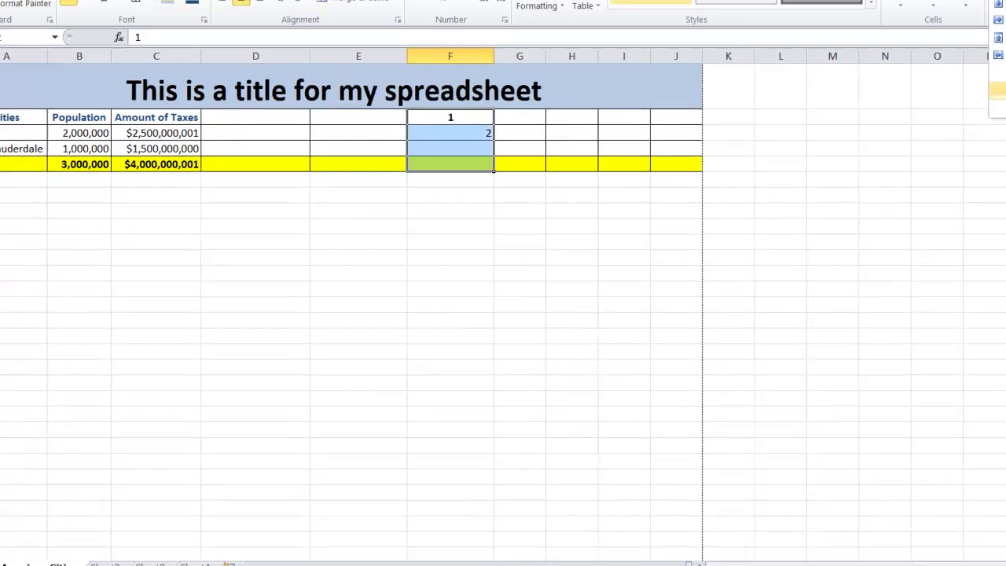
pyautogui.click(869, 55)
pyautogui.click(881, 143)
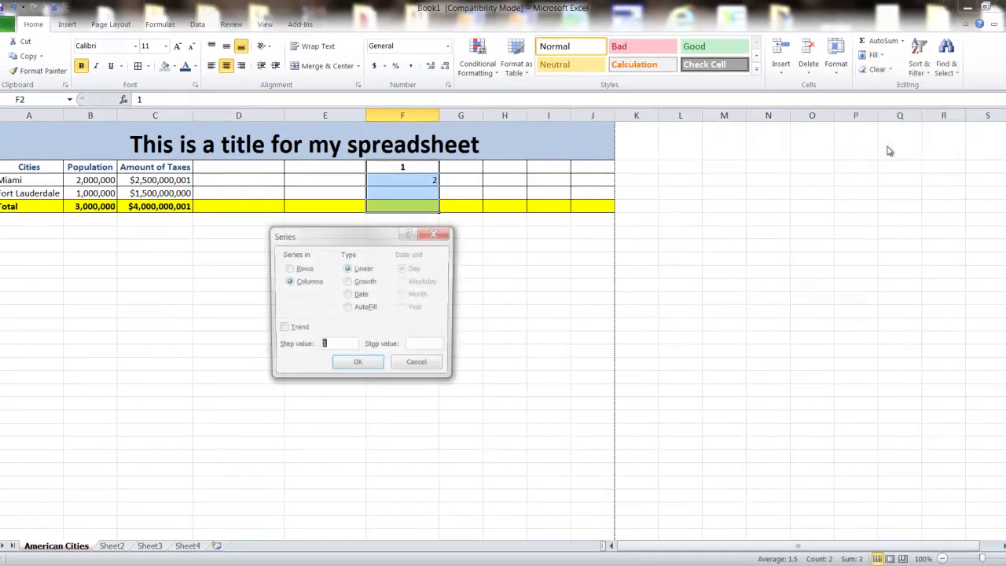
pyautogui.click(358, 370)
pyautogui.click(461, 295)
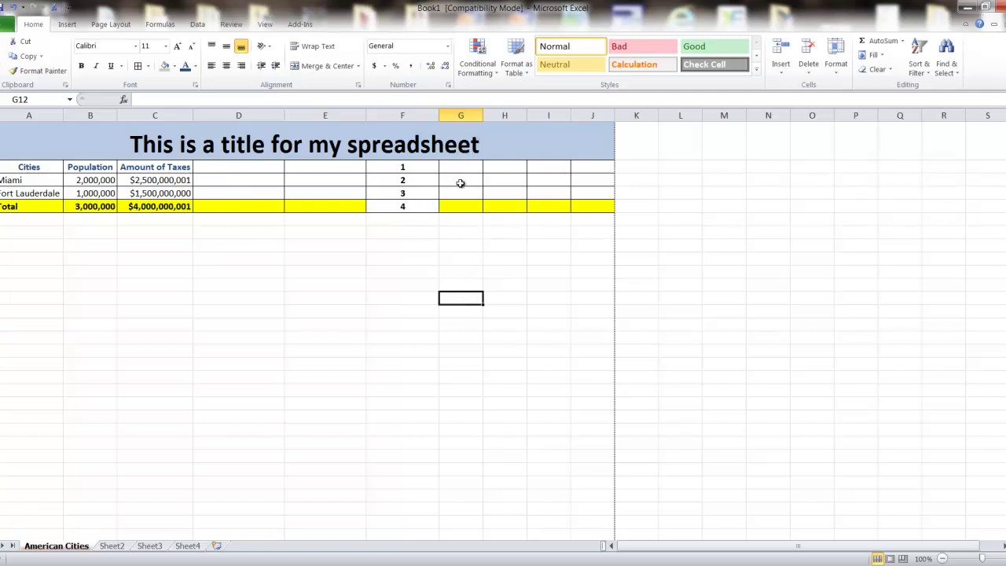
pyautogui.moveTo(461, 167); pyautogui.dragTo(463, 220)
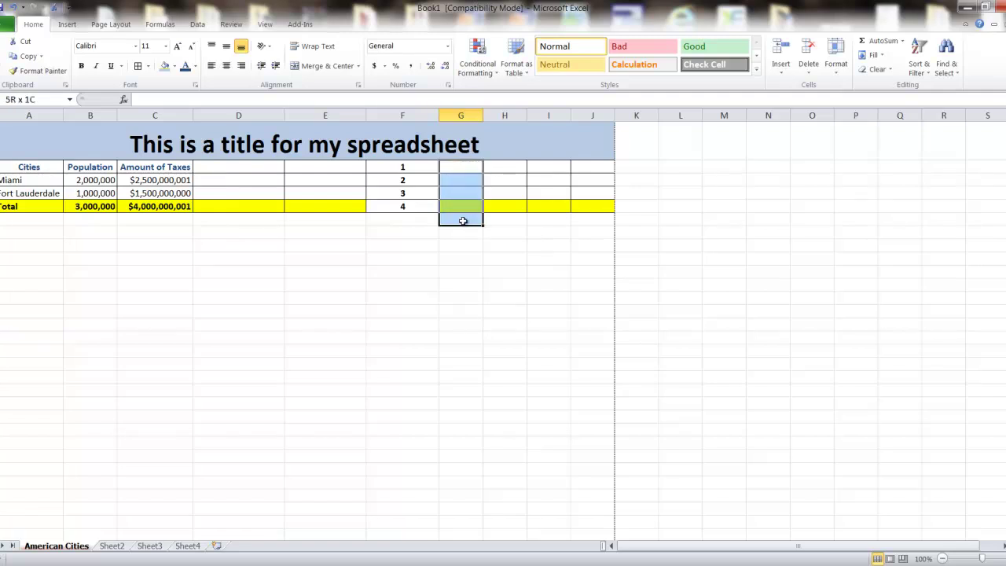
pyautogui.click(432, 297)
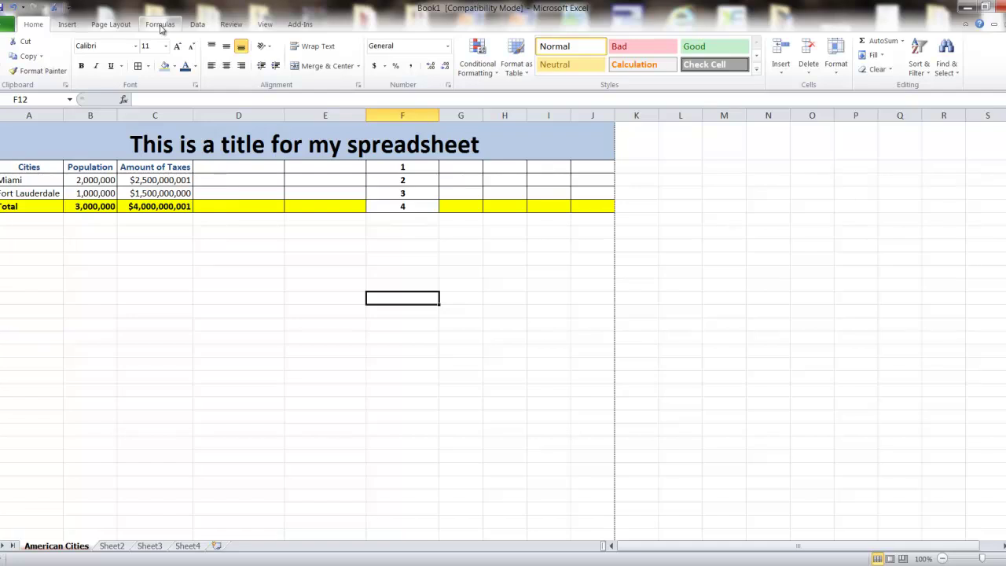
pyautogui.click(119, 26)
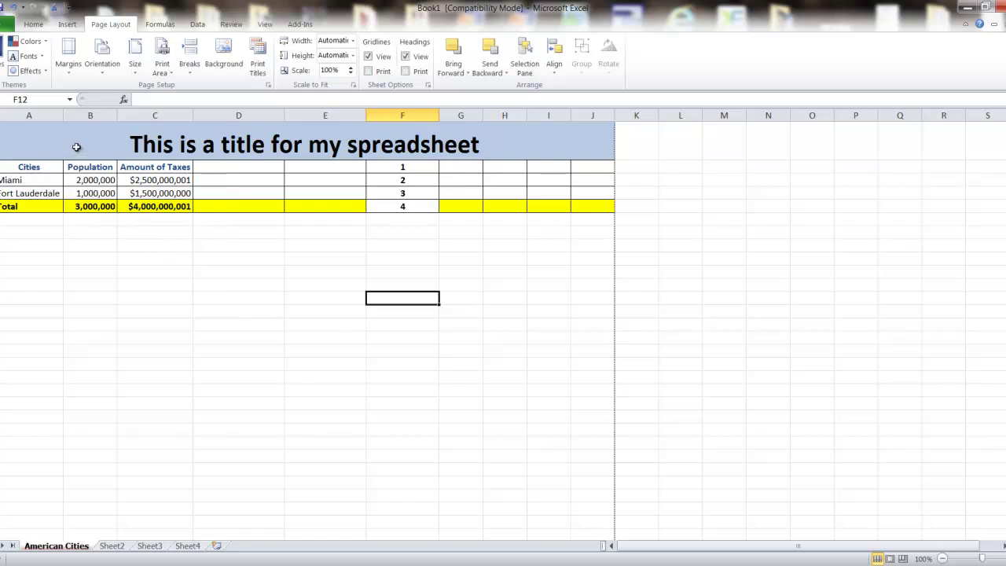
# Step: Open the Format Cells settings for the table A1:J5 and review its alignment, number and font options
pyautogui.moveTo(44, 138); pyautogui.dragTo(198, 205)
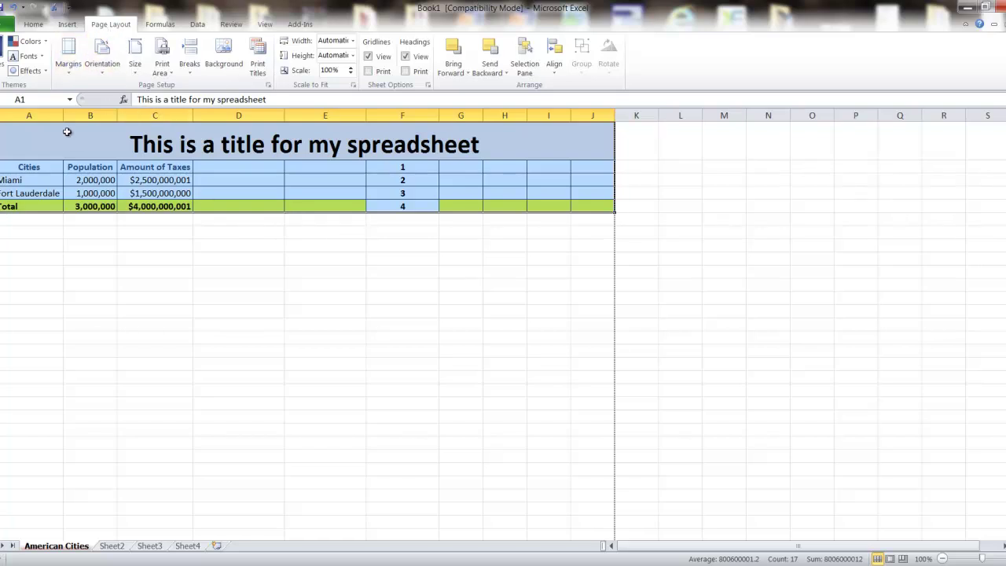
pyautogui.rightClick(92, 145)
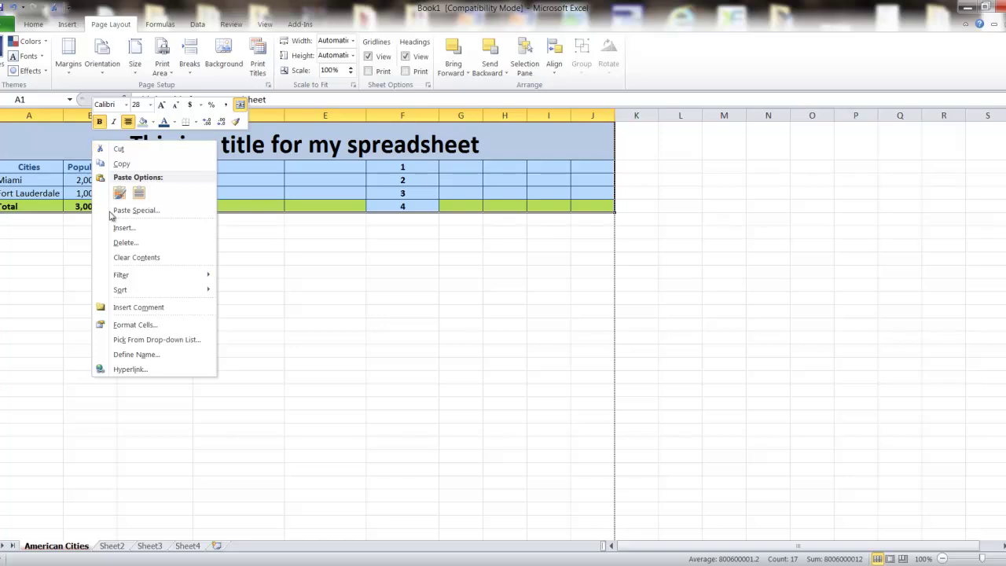
pyautogui.click(134, 324)
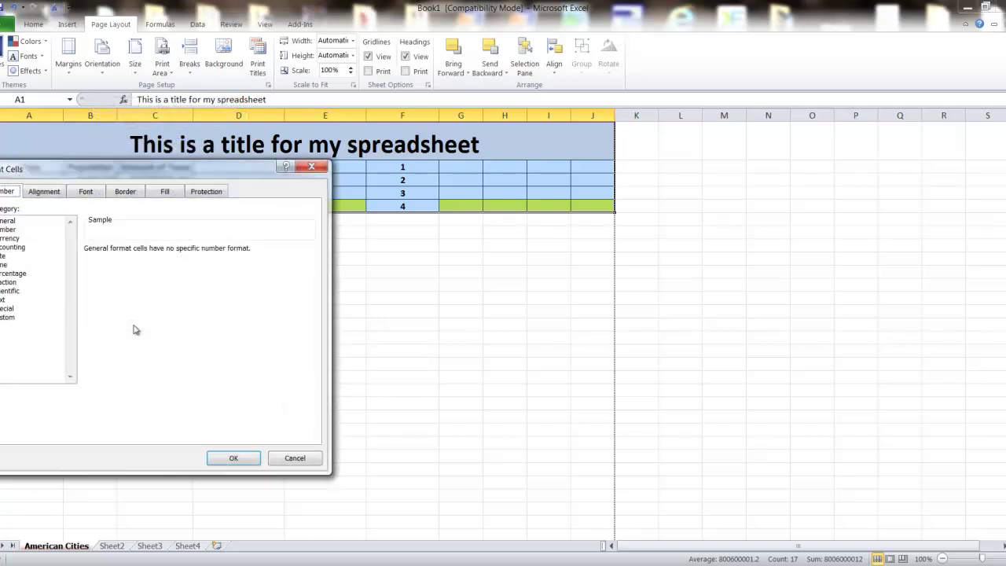
pyautogui.moveTo(192, 173); pyautogui.dragTo(383, 189)
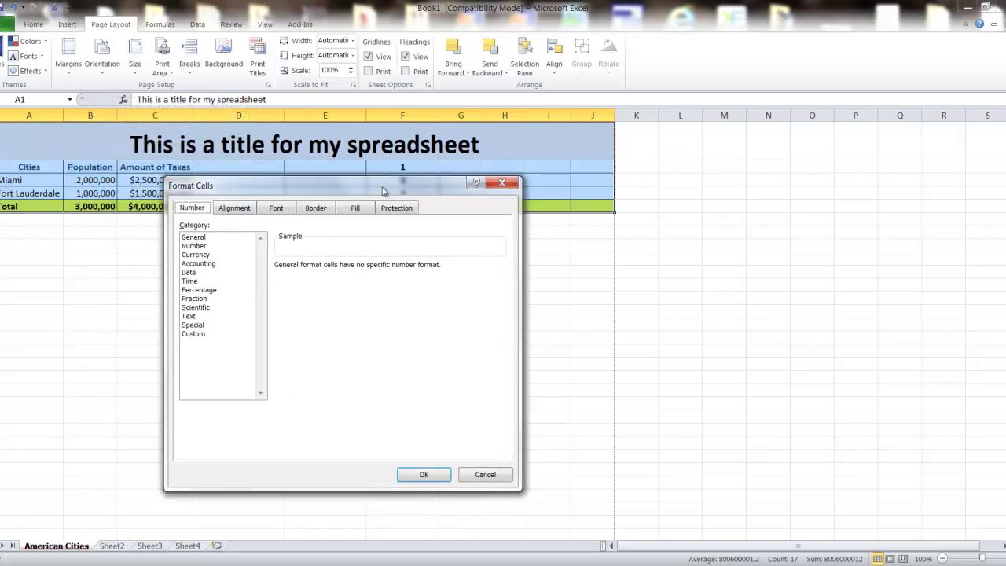
pyautogui.click(236, 209)
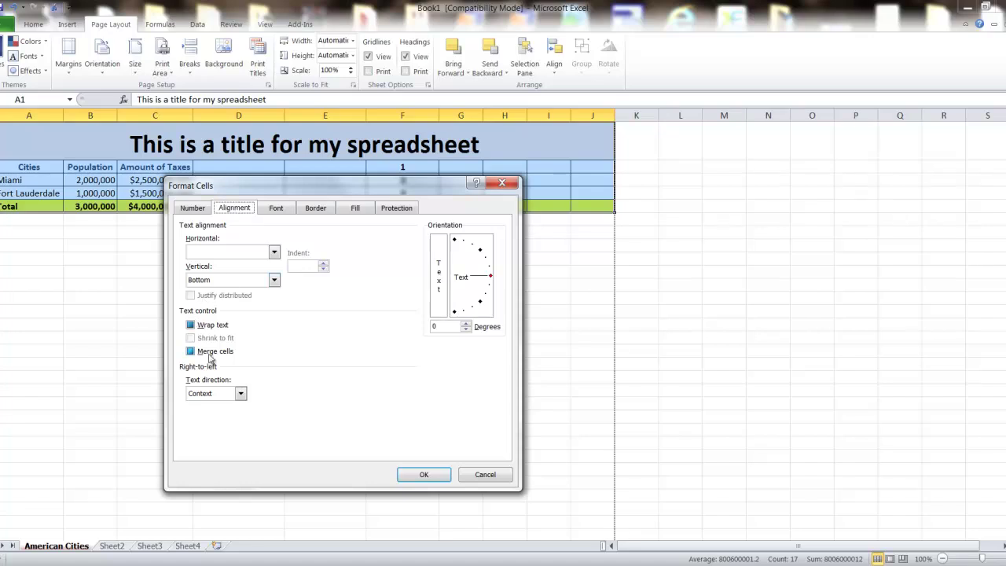
pyautogui.click(192, 207)
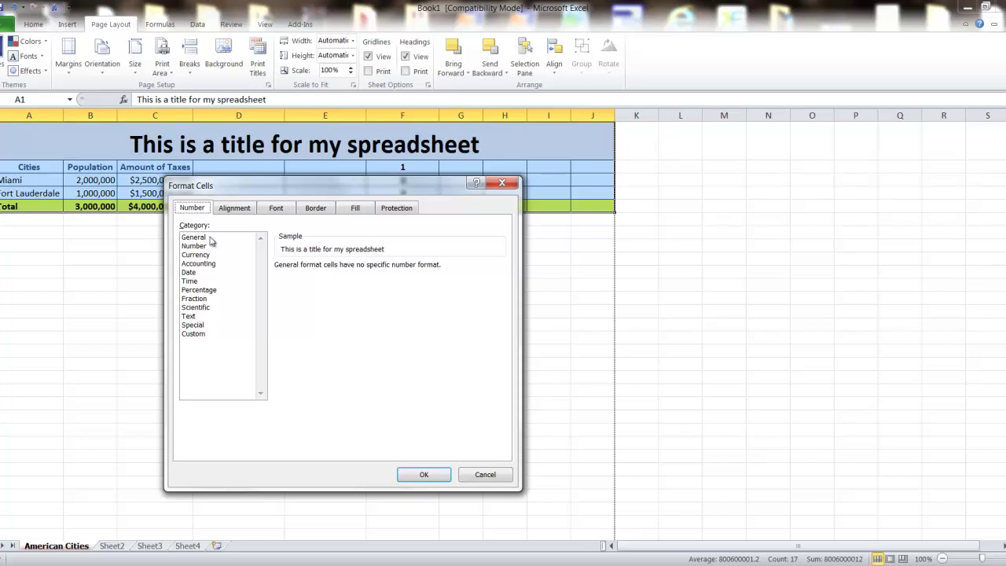
pyautogui.click(275, 207)
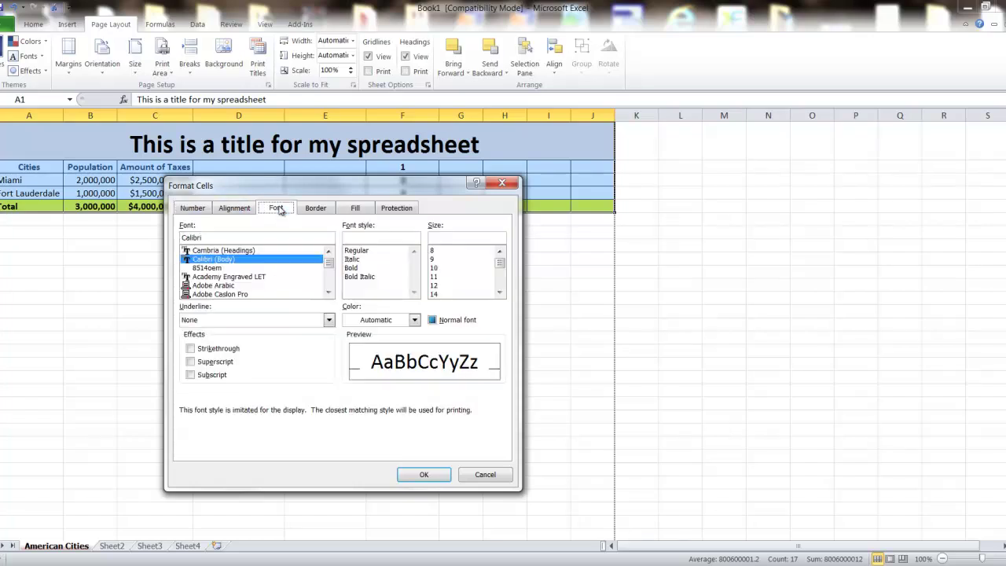
# Step: Apply a thick solid outline border around A1:J5, view the fill options, and accept the formatting
pyautogui.click(323, 211)
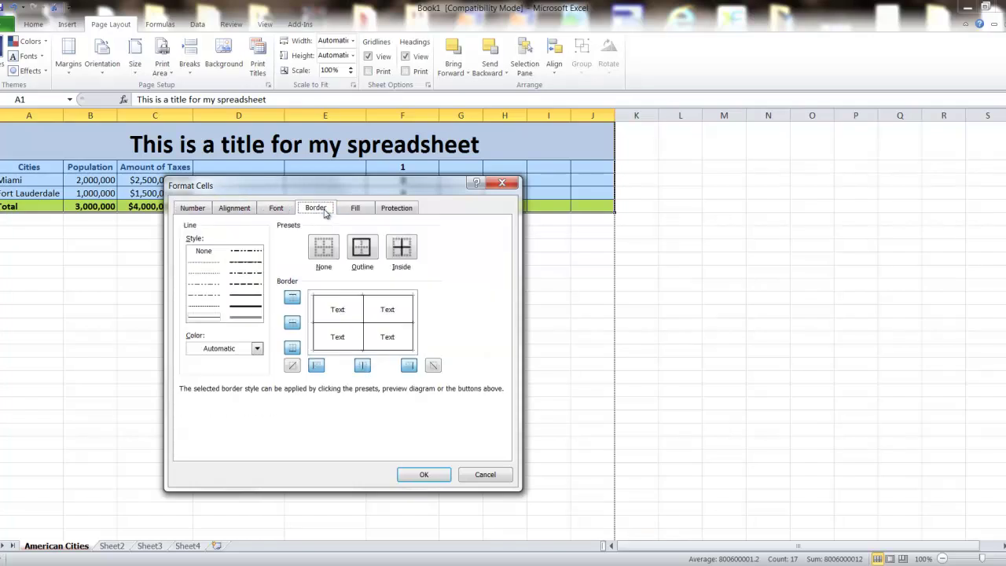
pyautogui.click(363, 250)
pyautogui.click(250, 307)
pyautogui.click(366, 256)
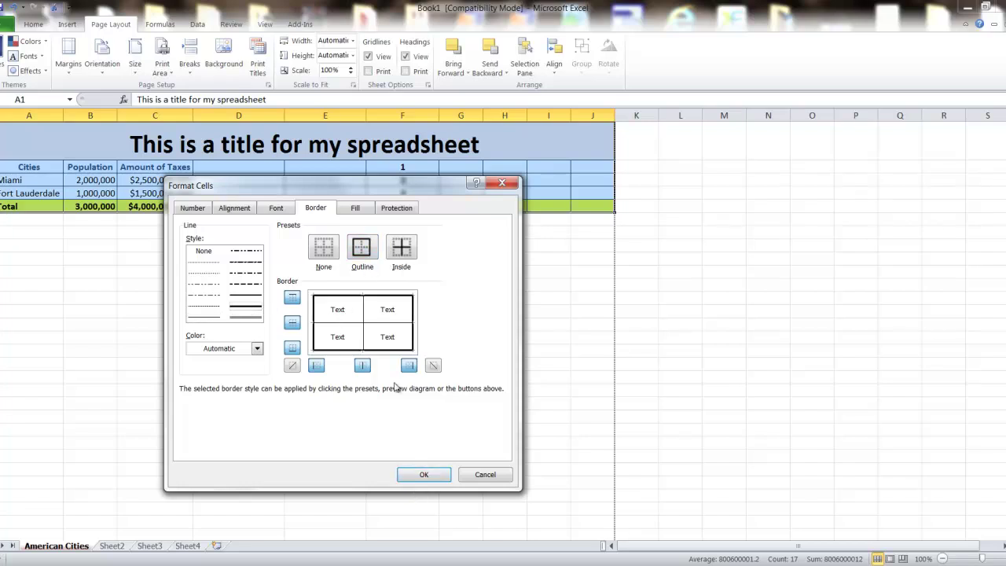
pyautogui.click(358, 208)
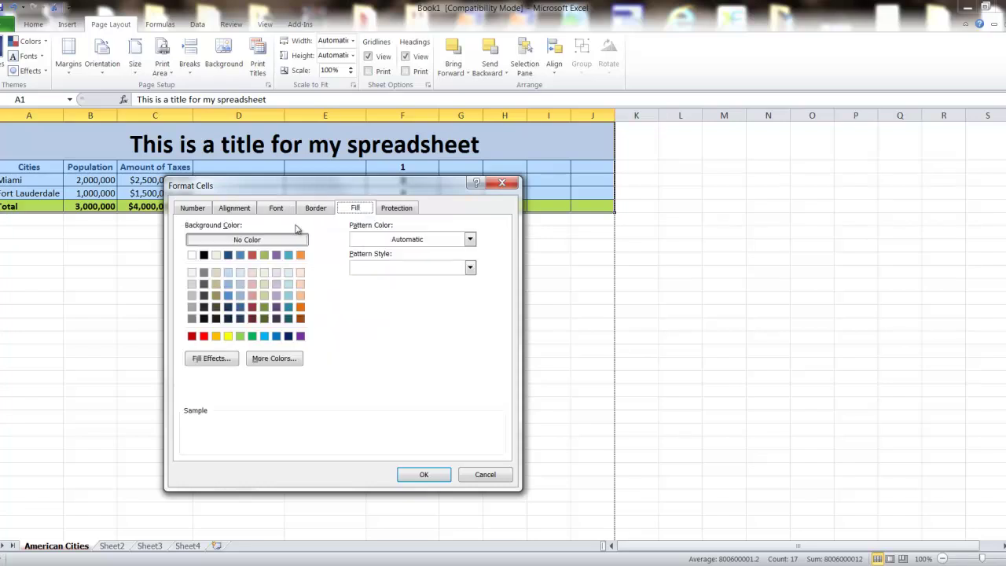
pyautogui.click(423, 475)
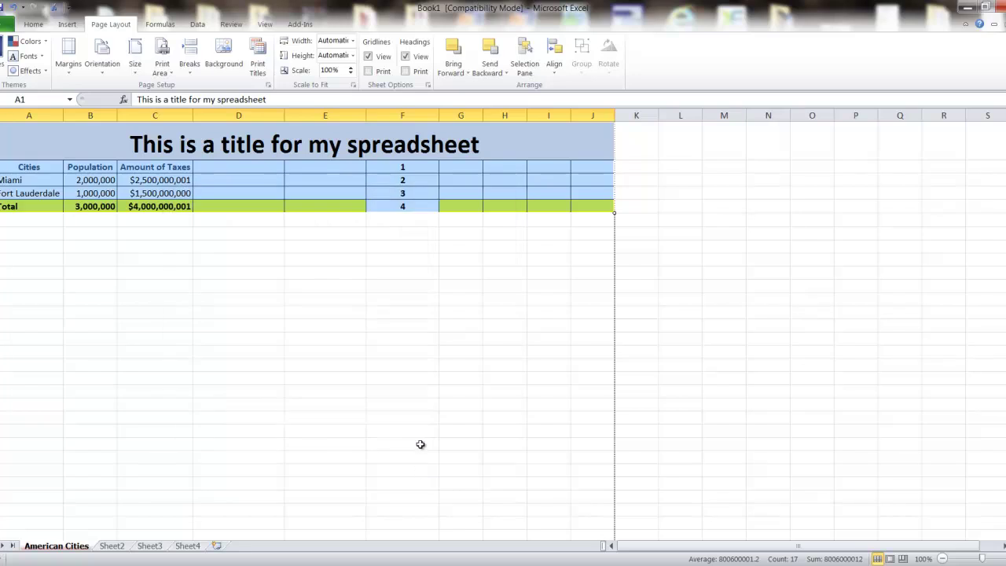
# Step: Check the table's outline border, reselect A1:J5 to view its available cell commands and formatting options, and clear the selection
pyautogui.click(467, 318)
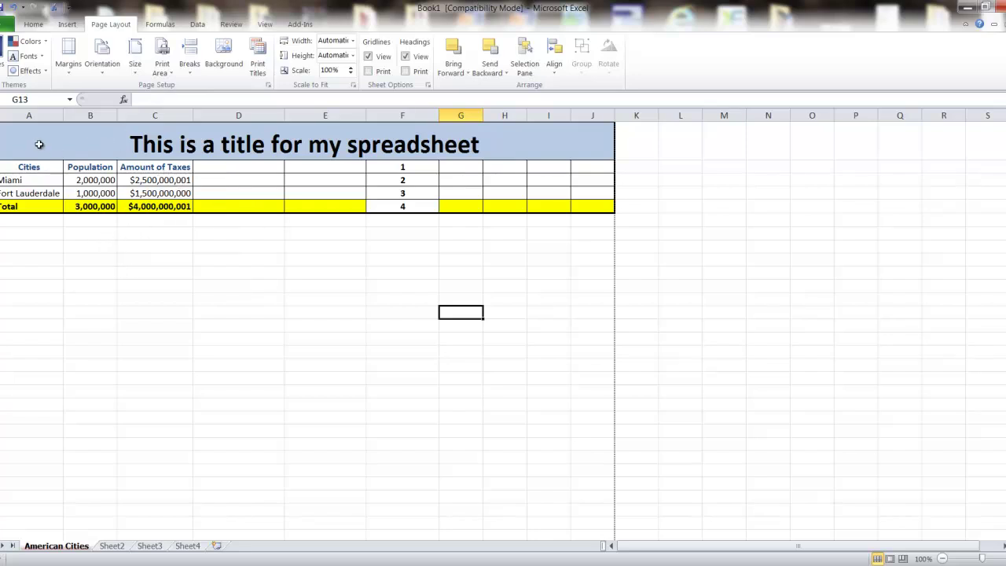
pyautogui.moveTo(36, 142); pyautogui.dragTo(169, 209)
pyautogui.rightClick(179, 196)
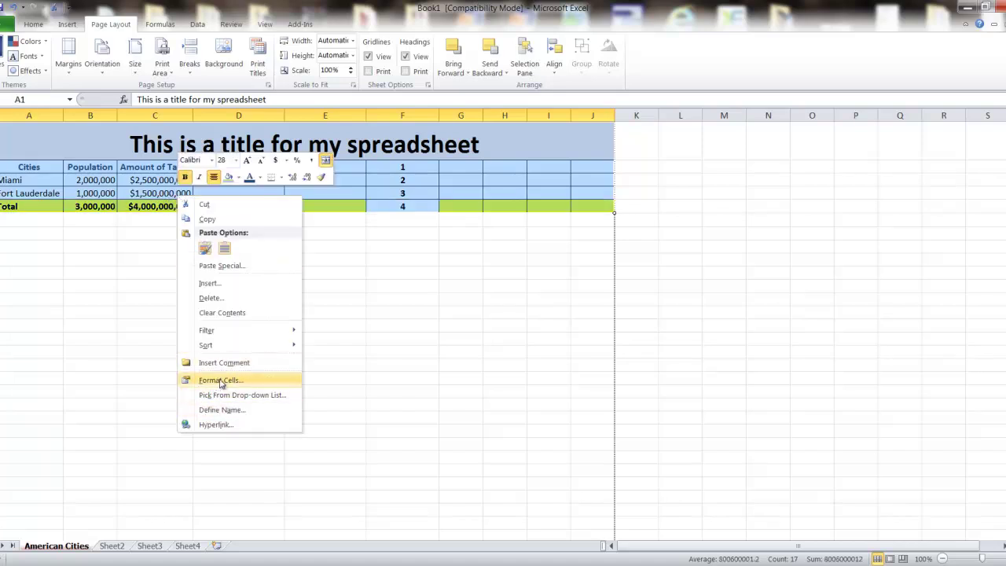
pyautogui.press('Escape')
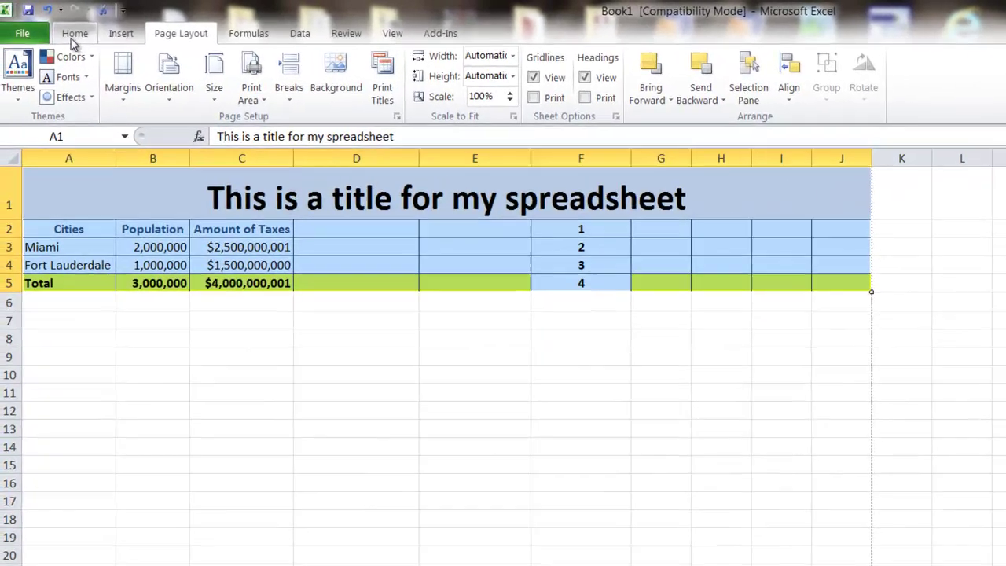
pyautogui.click(72, 39)
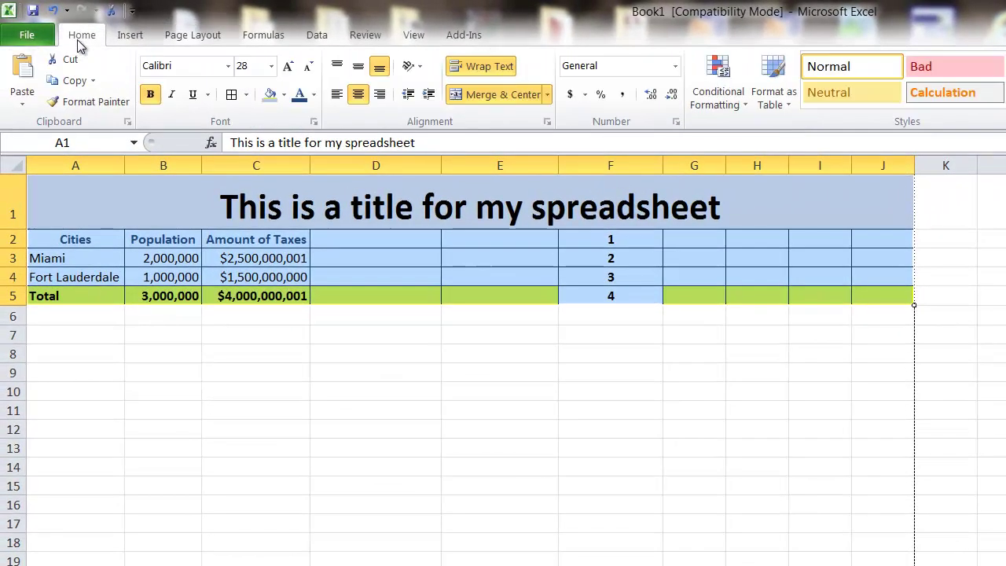
pyautogui.click(214, 419)
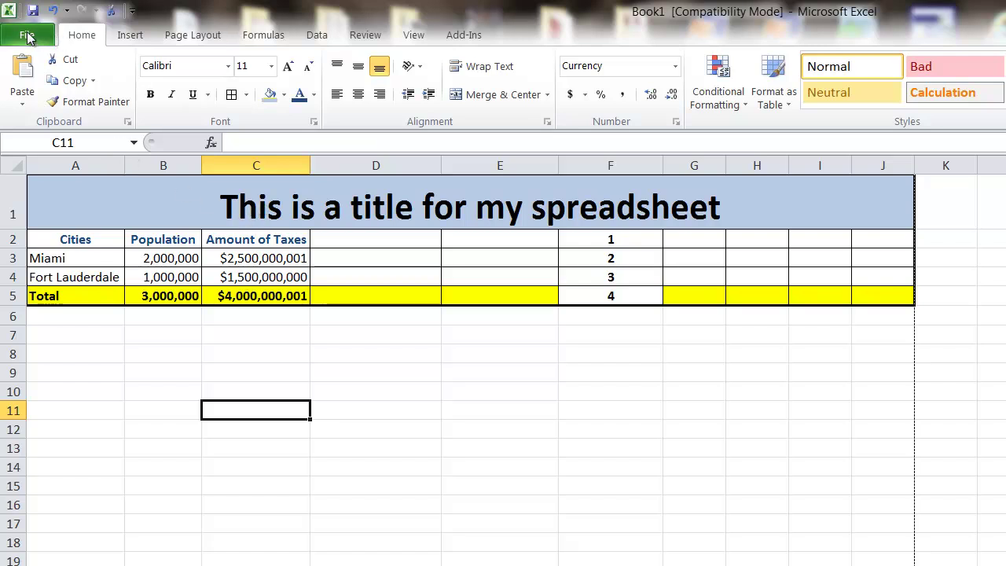
# Step: View the workbook's file information and commands, and look over the page layout options, including Print Area
pyautogui.click(27, 38)
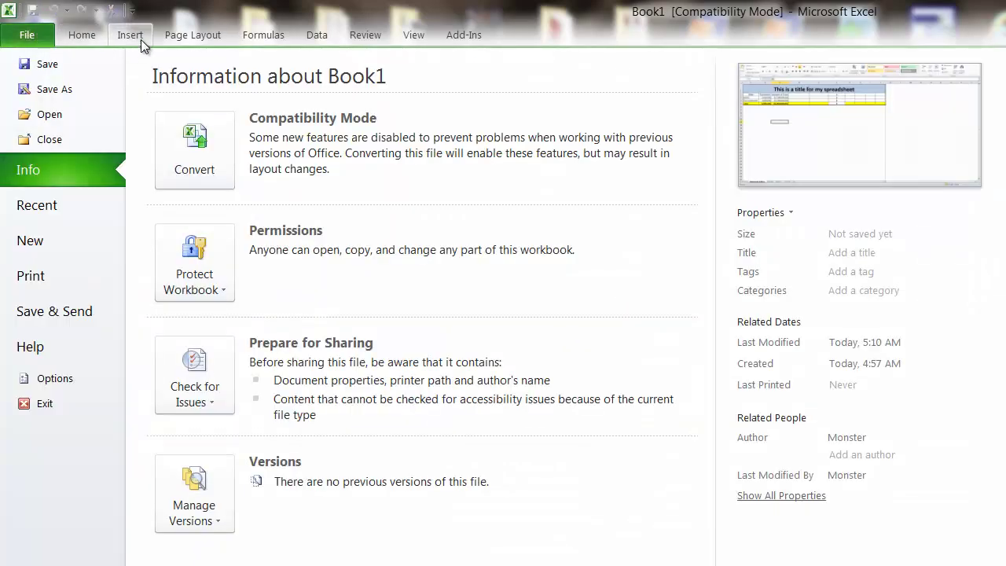
pyautogui.click(180, 46)
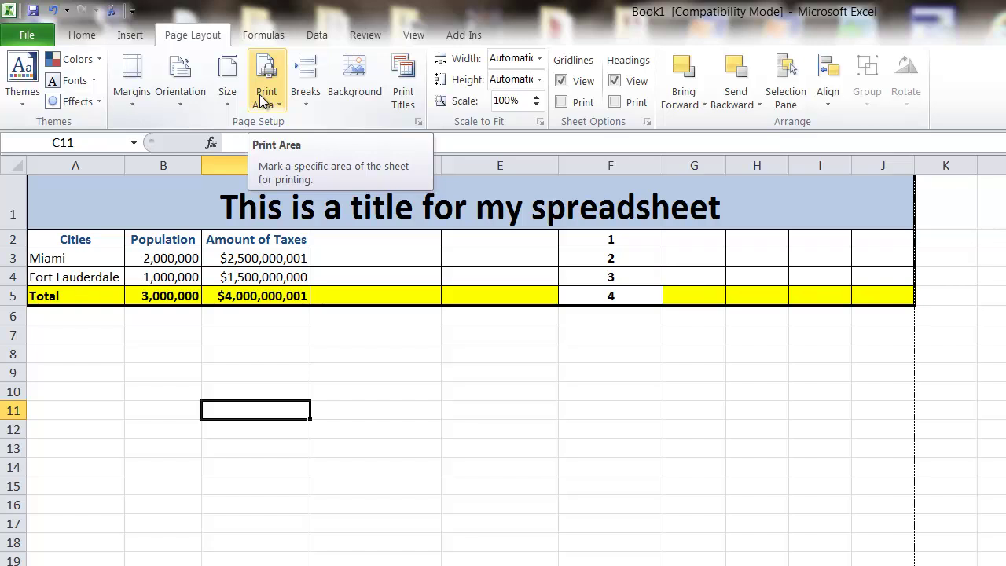
pyautogui.click(27, 36)
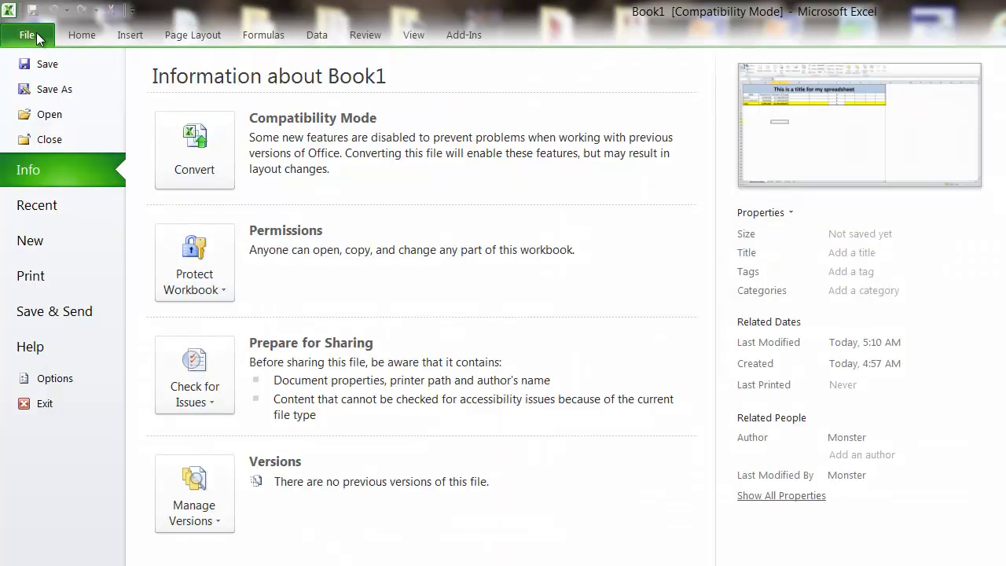